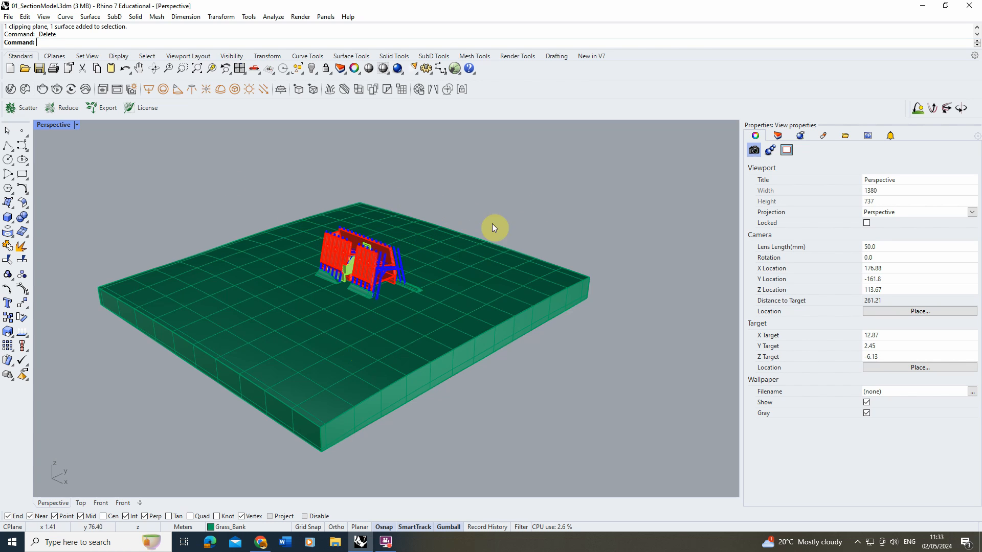
- Create section curves through the whole model with the Section command, cutting across the building and the ground slab
drag(600, 171, 191, 439)
text(Section)
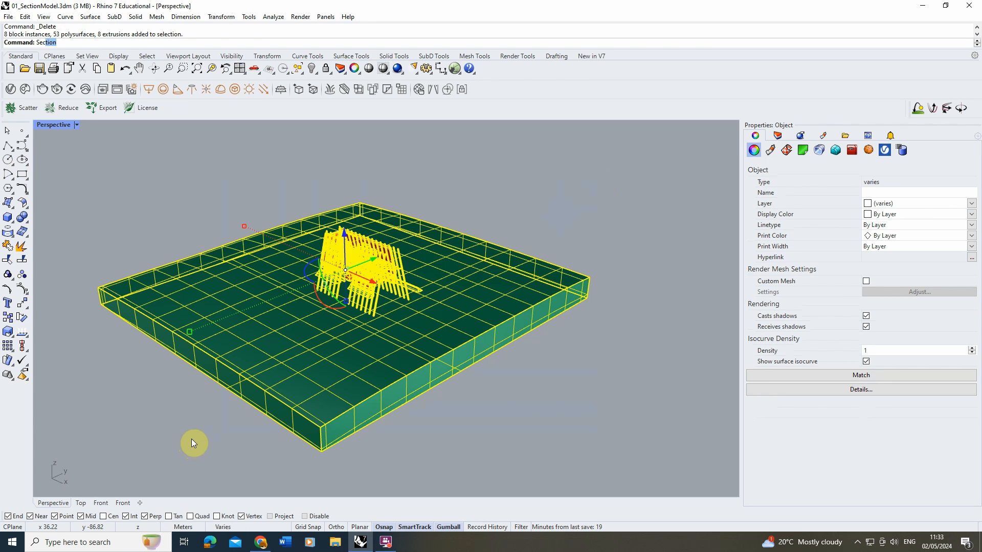
key(Return)
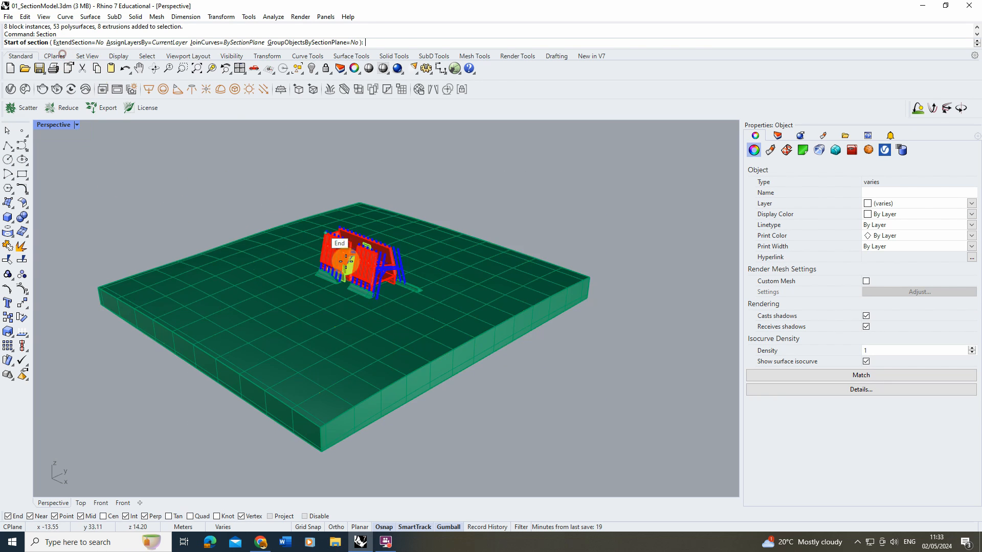
right_drag(346, 261, 347, 211)
click(348, 212)
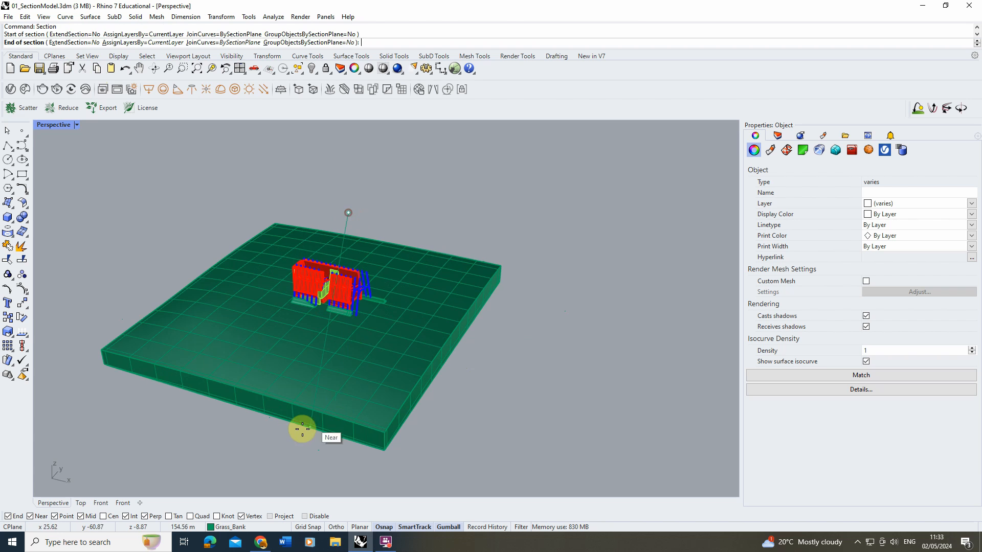
click(304, 435)
right_drag(307, 449, 362, 284)
scroll(253, 294, up, 5)
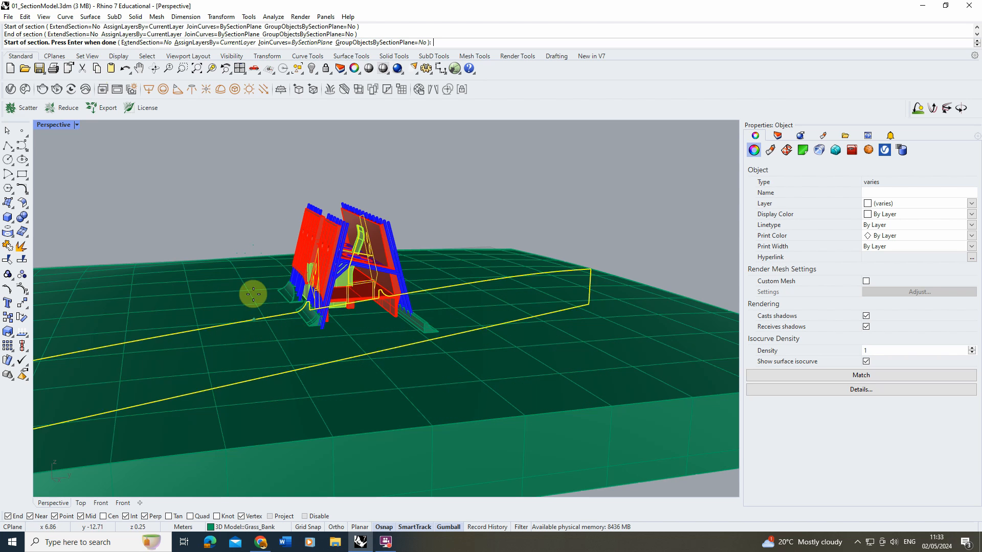
key(Return)
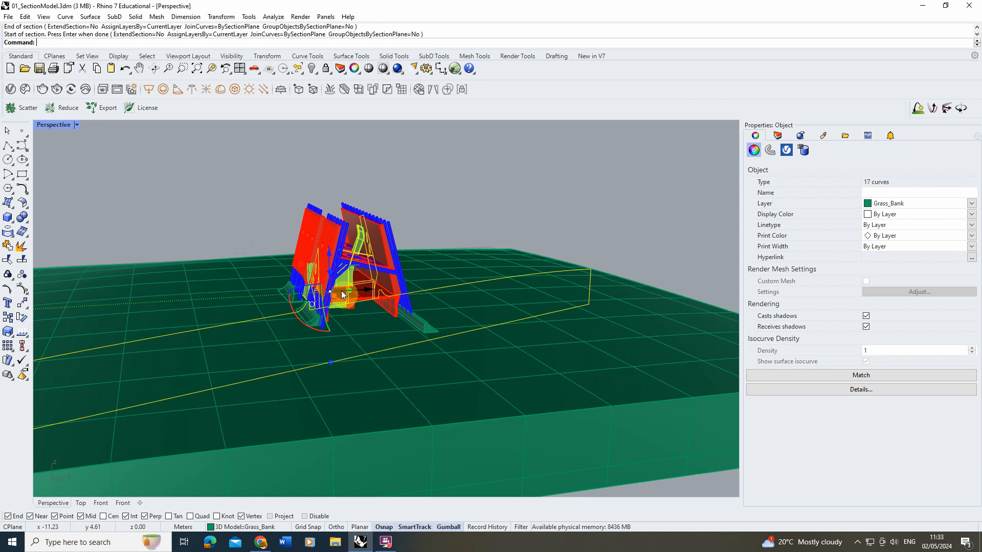
- Move the section curves clear of the ground slab to inspect them, and delete them
right_drag(393, 289, 335, 290)
scroll(330, 285, down, 4)
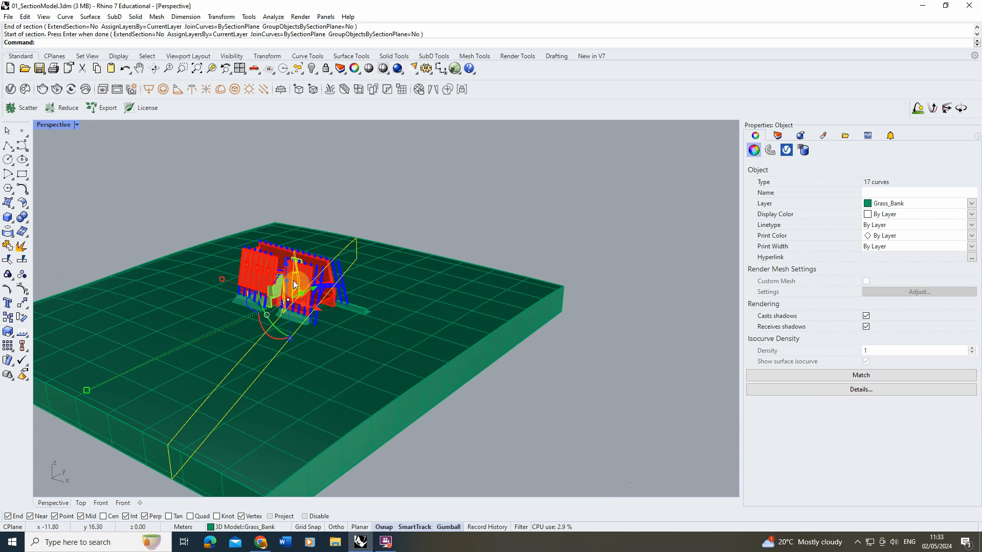
drag(335, 290, 594, 413)
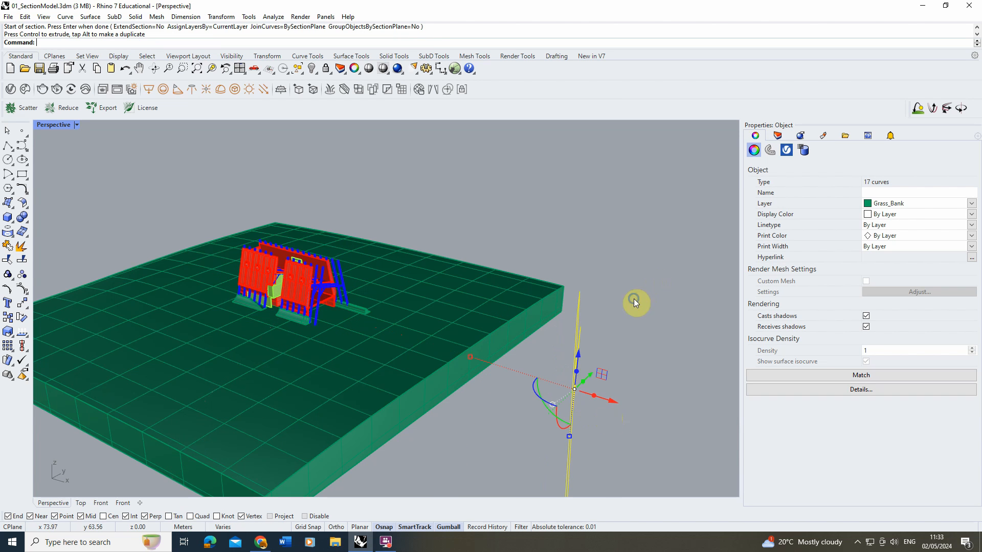
right_drag(634, 300, 547, 278)
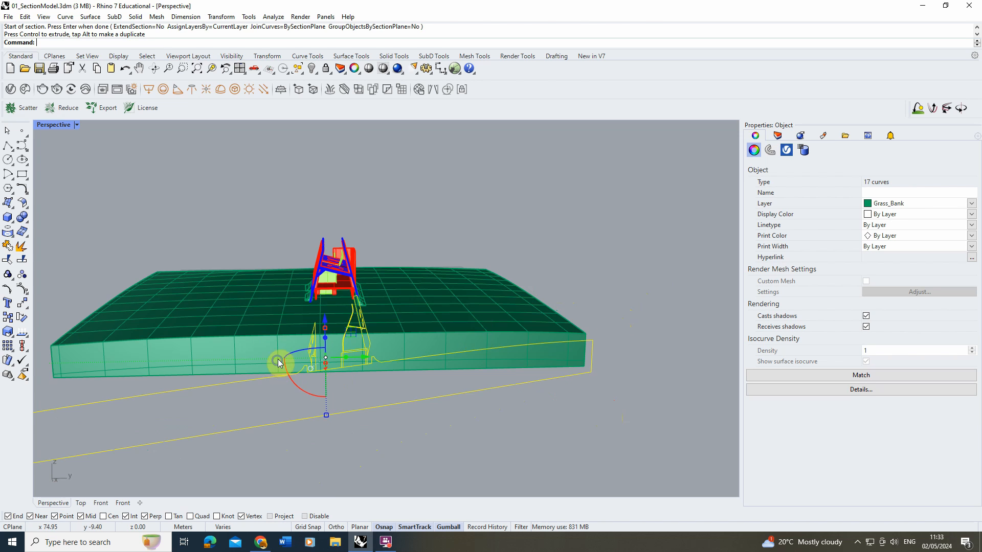
right_drag(278, 362, 322, 361)
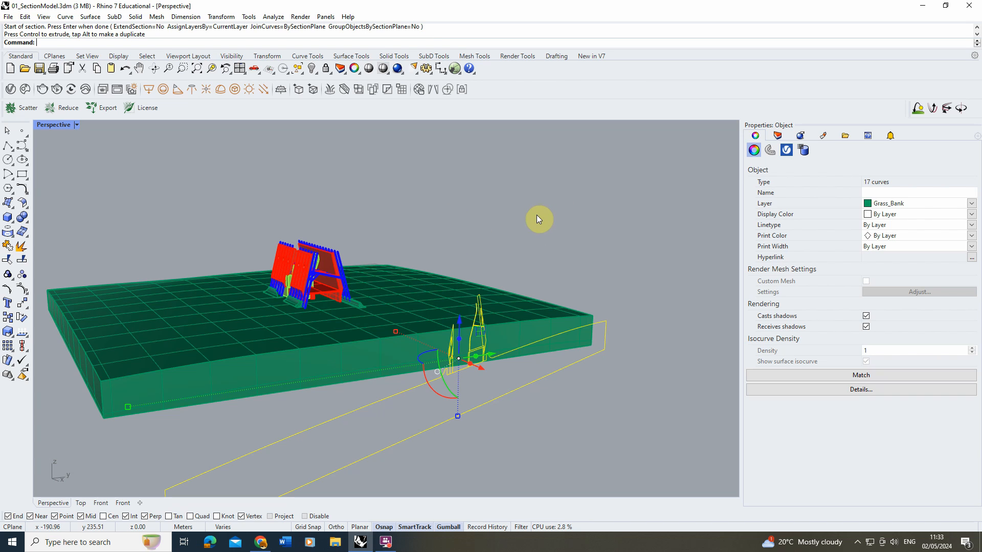
key(Delete)
- Draw a rectangular clipping plane on the ground level beside the slab
scroll(310, 268, down, 3)
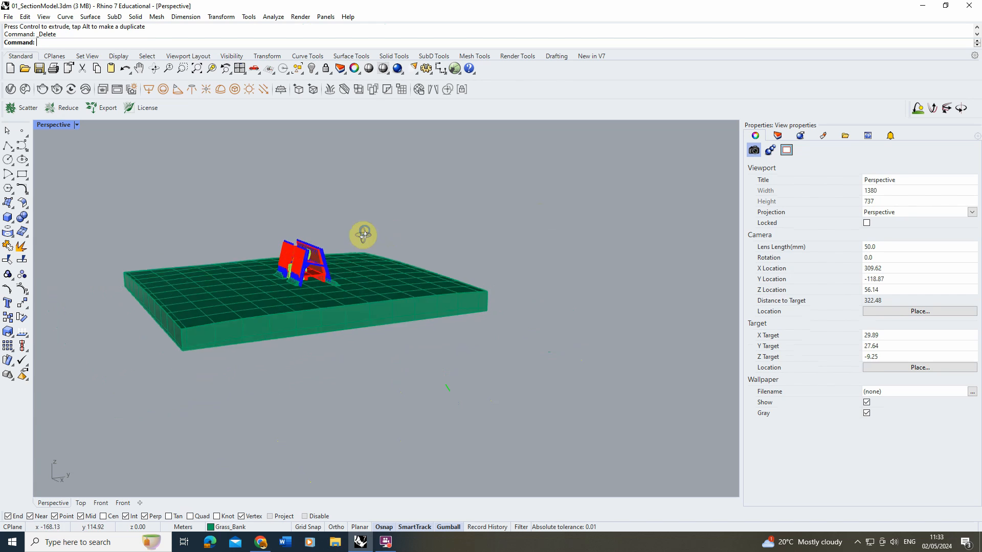
right_drag(363, 234, 360, 257)
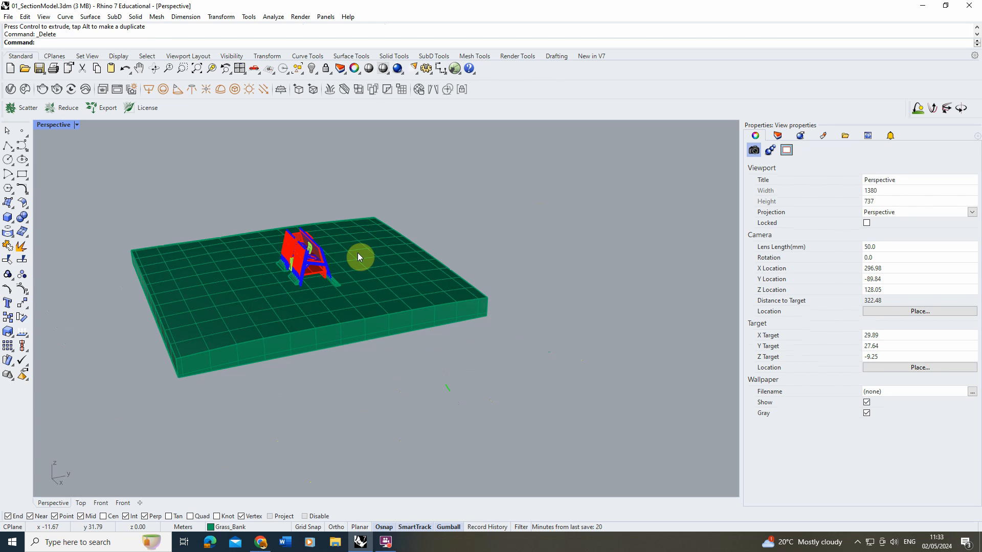
text(ClippingPlane)
click(63, 53)
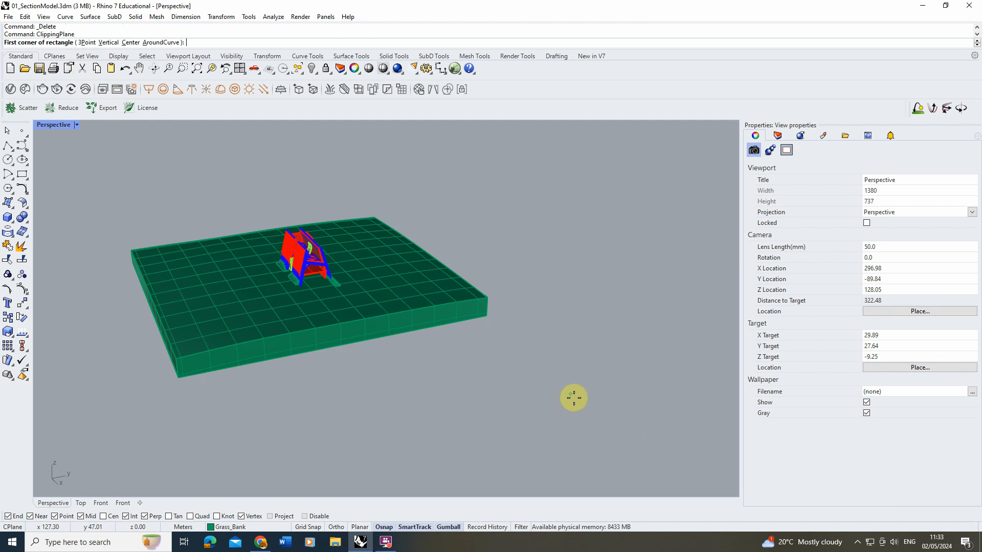
click(601, 419)
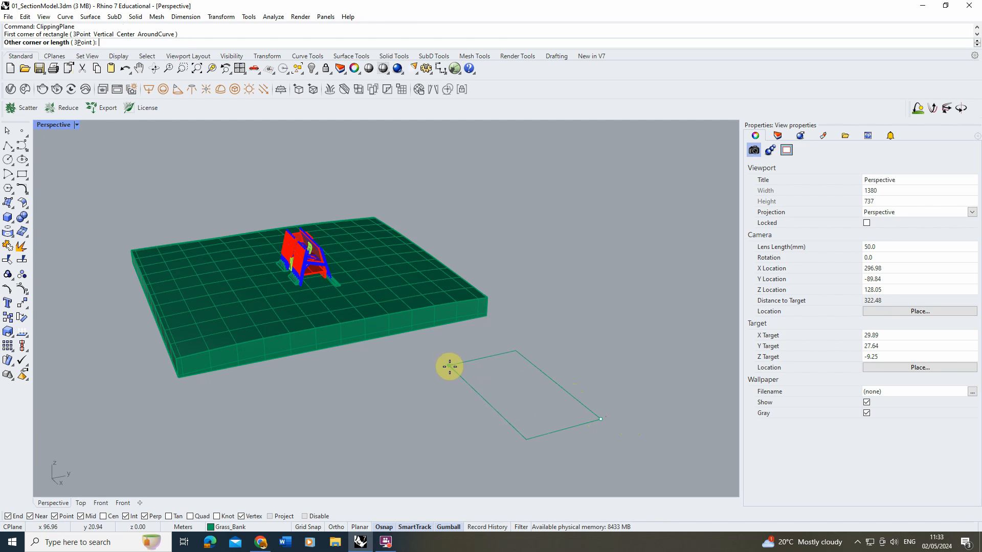
click(409, 380)
right_drag(410, 380, 486, 363)
- Rotate the clipping plane upright and position it so that it cuts through the building
click(486, 362)
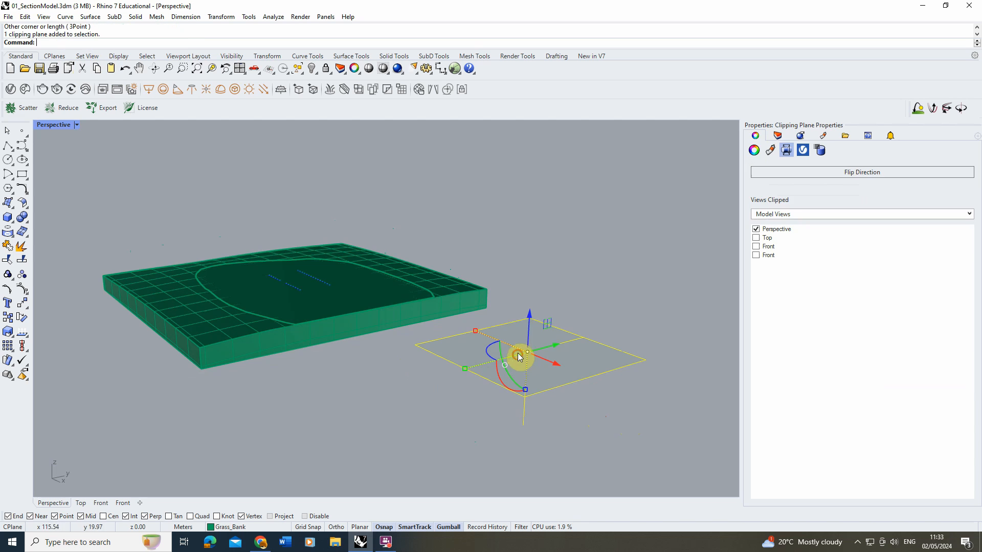
mouse_move(532, 328)
mouse_down()
mouse_move(527, 272)
mouse_move(529, 325)
mouse_up()
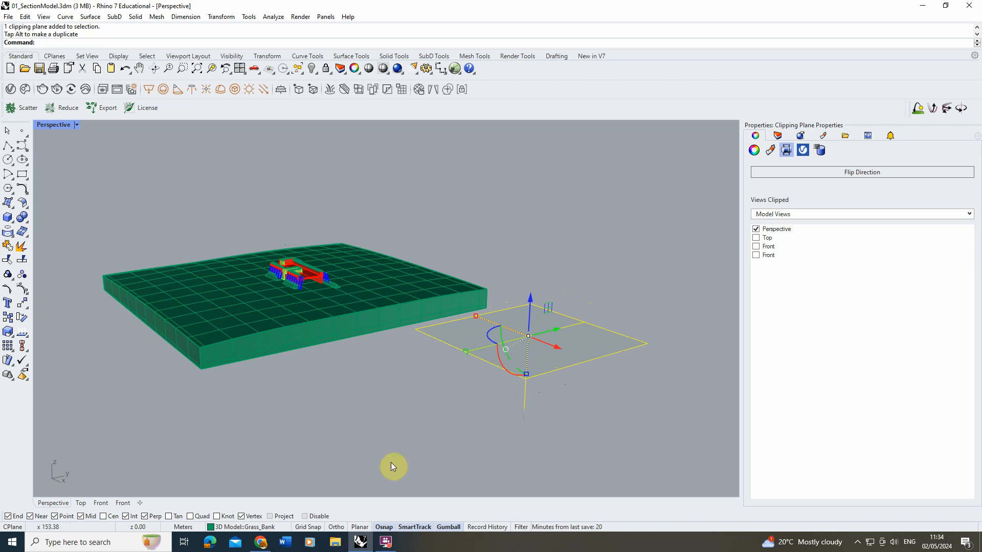
click(514, 365)
drag(513, 364, 358, 268)
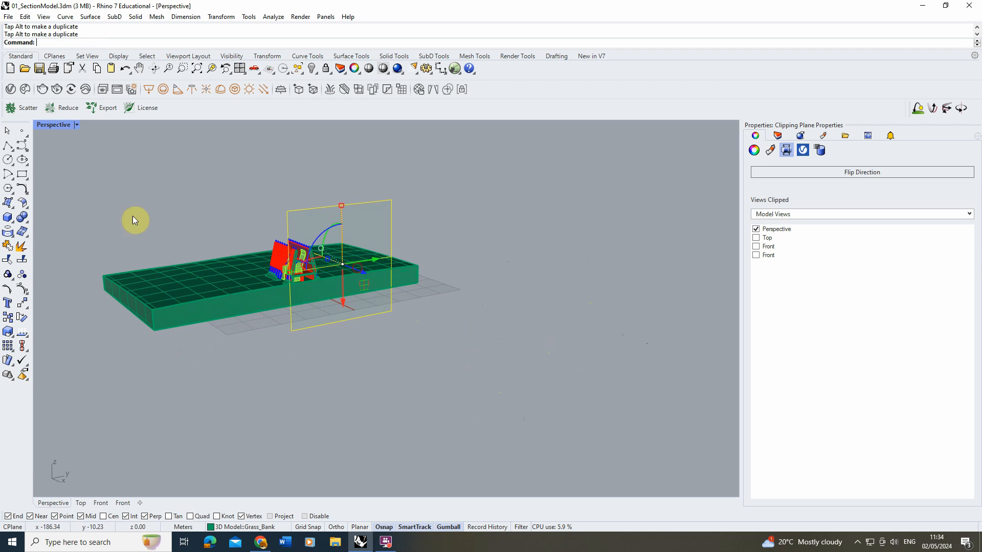
scroll(401, 253, up, 5)
mouse_move(444, 295)
mouse_down()
mouse_move(467, 316)
mouse_move(444, 303)
mouse_up()
scroll(444, 302, down, 5)
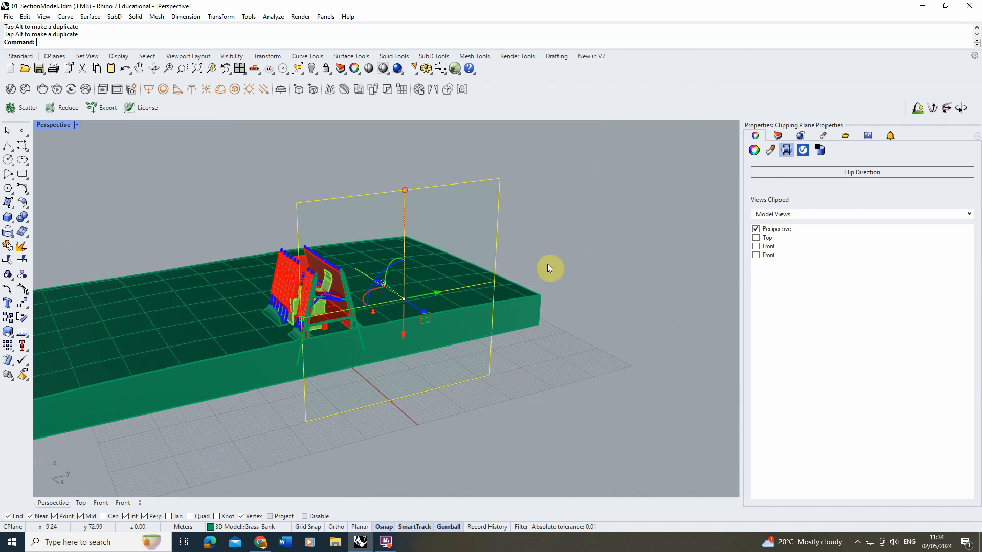
click(547, 264)
- Restore the four-viewport layout and change the shaded Front viewport to the Right view
right_drag(379, 268, 312, 239)
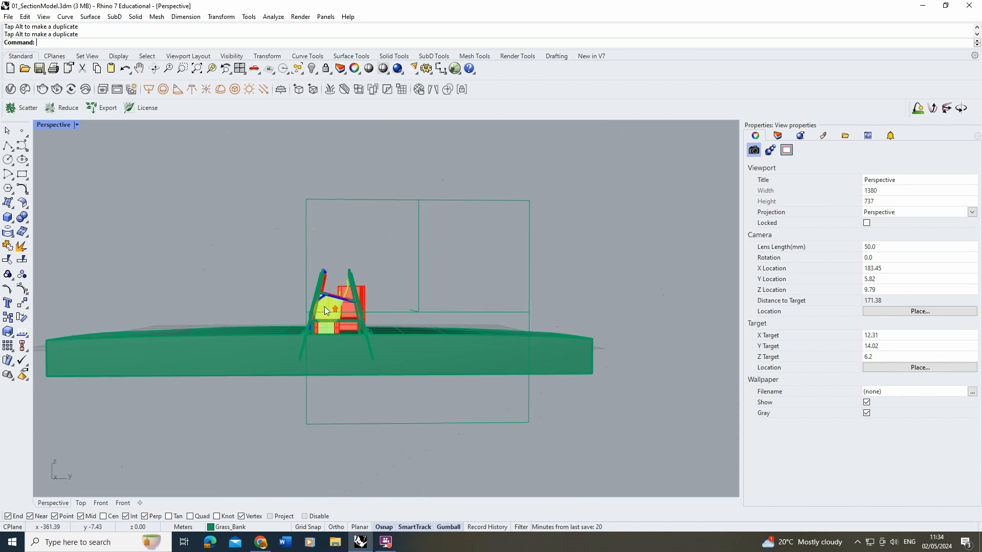
scroll(330, 299, up, 3)
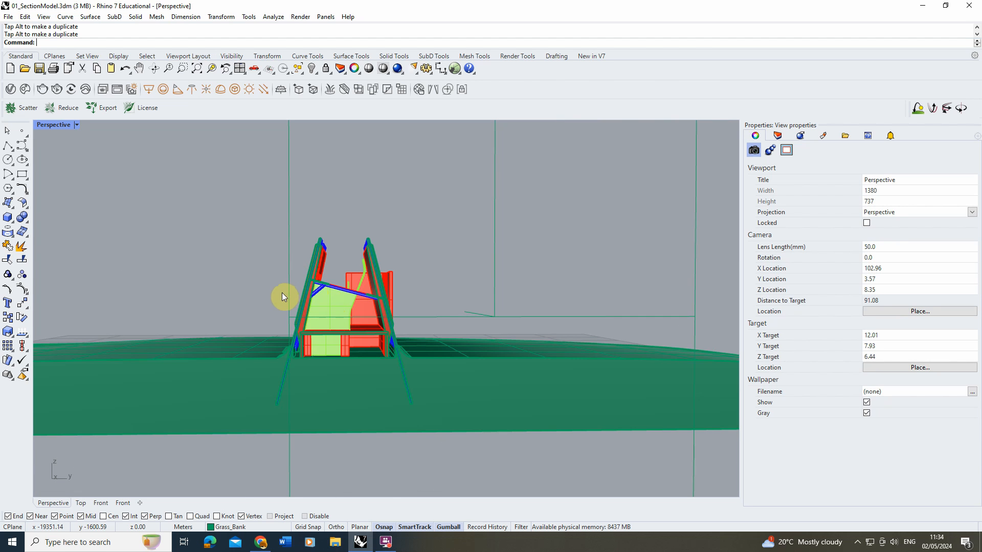
right_drag(284, 293, 309, 308)
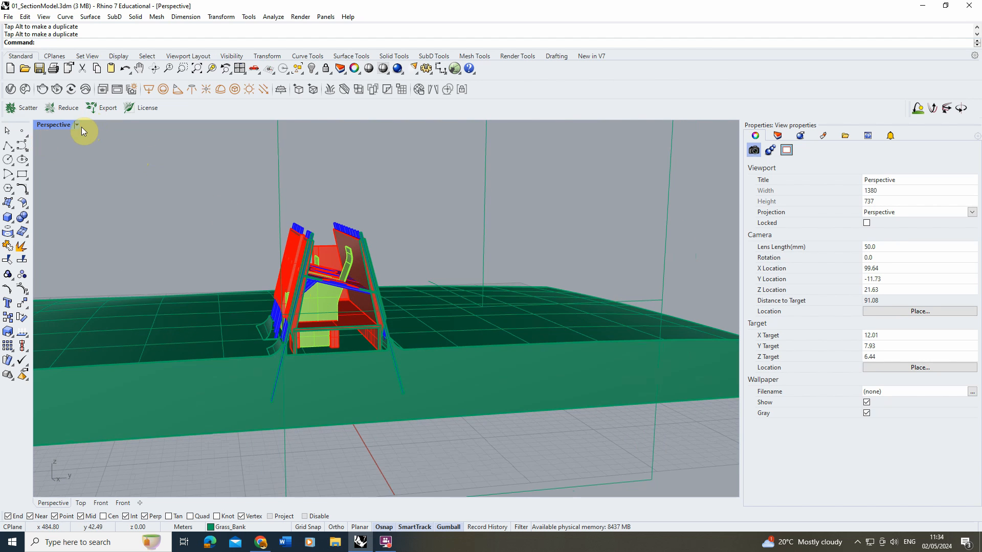
double_click(57, 125)
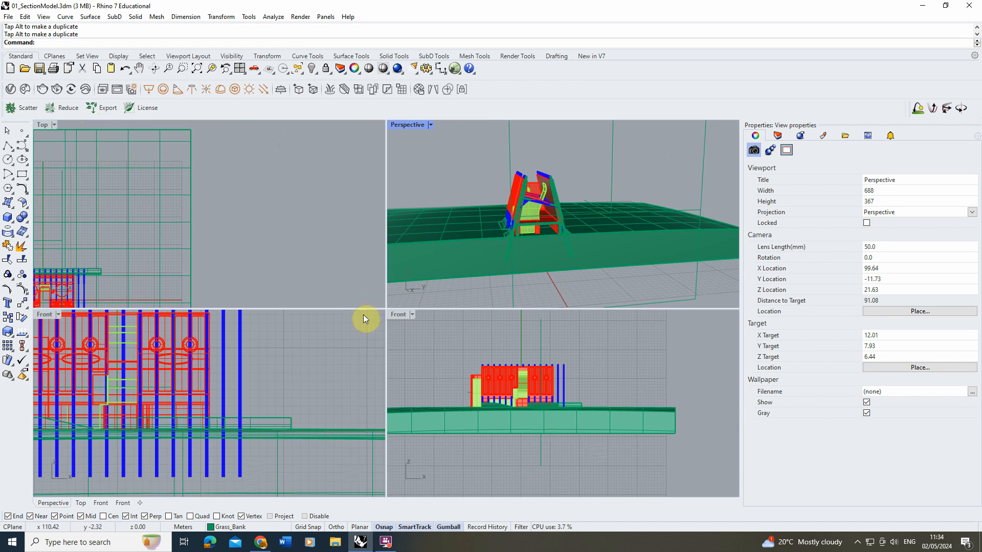
scroll(476, 344, down, 2)
scroll(307, 417, down, 3)
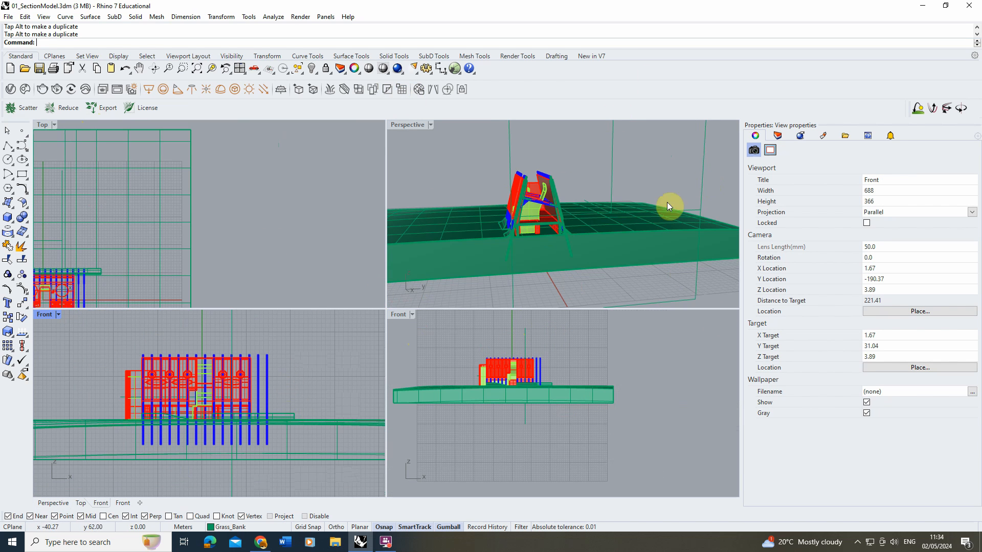
scroll(486, 350, up, 10)
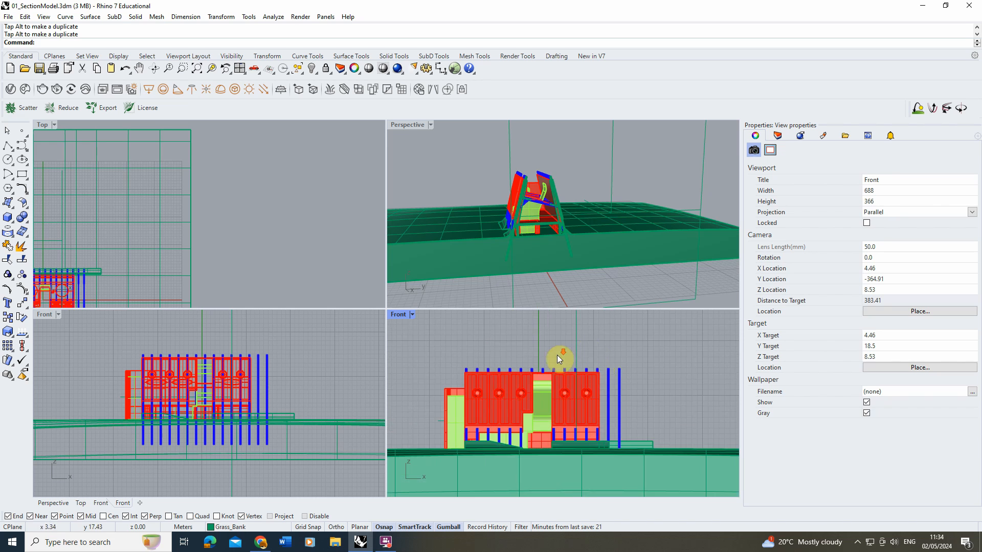
scroll(557, 355, down, 6)
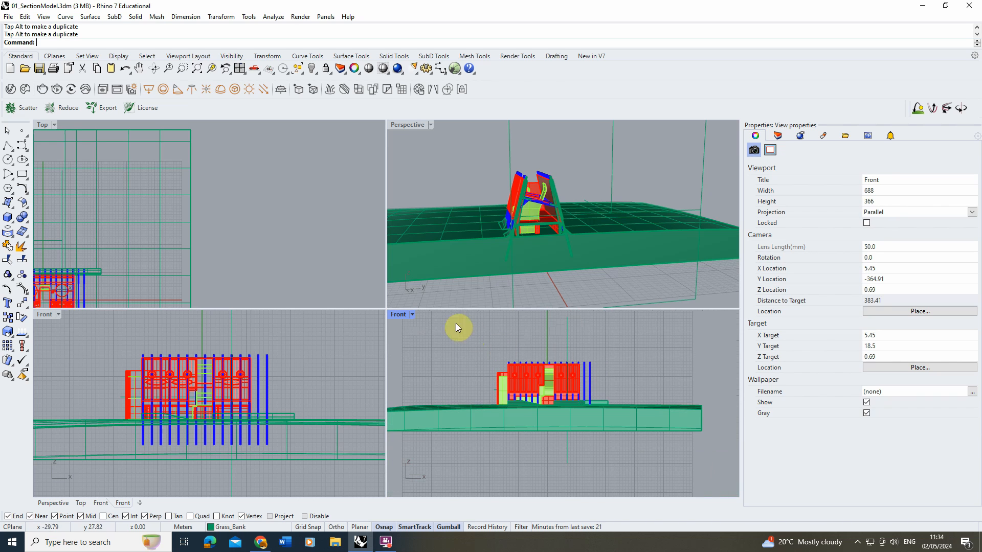
click(413, 315)
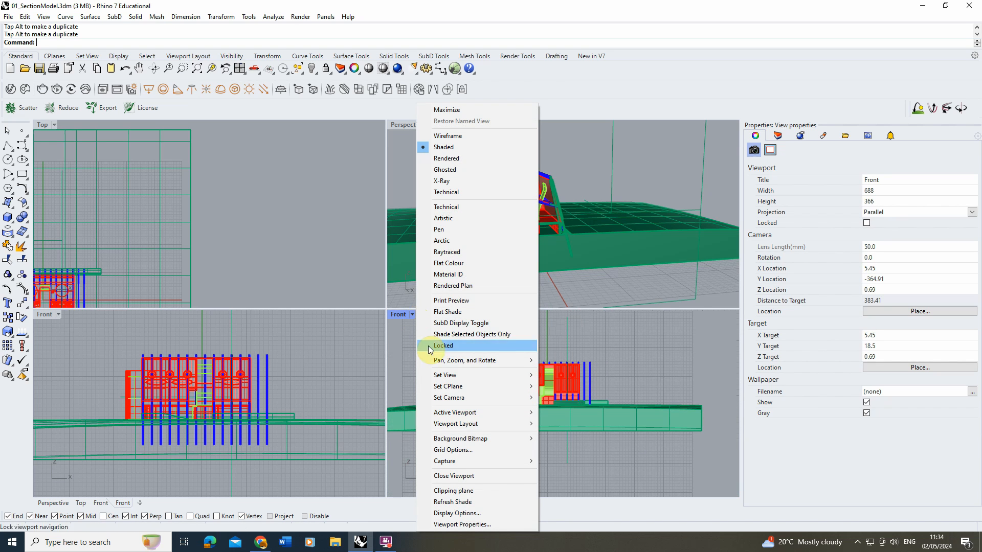
mouse_move(444, 377)
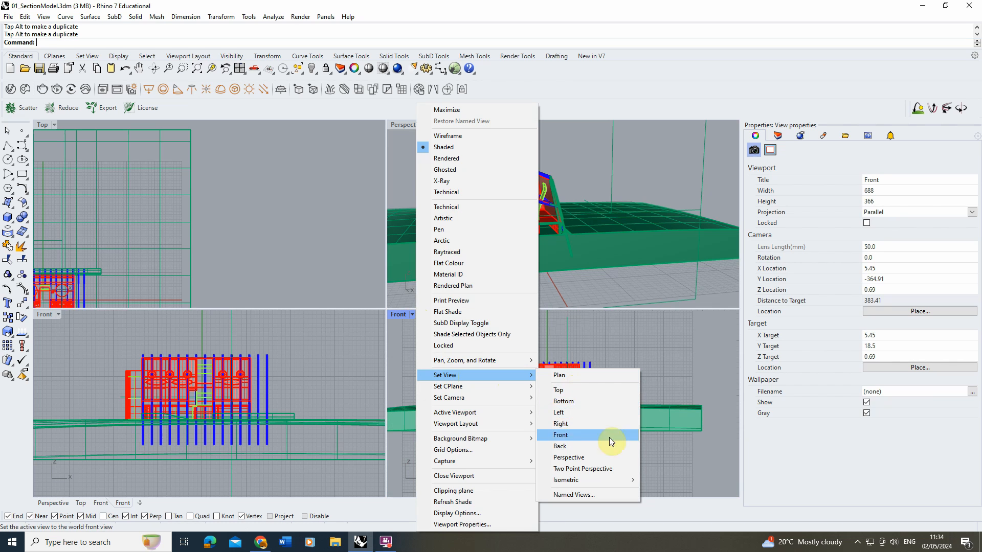
click(576, 425)
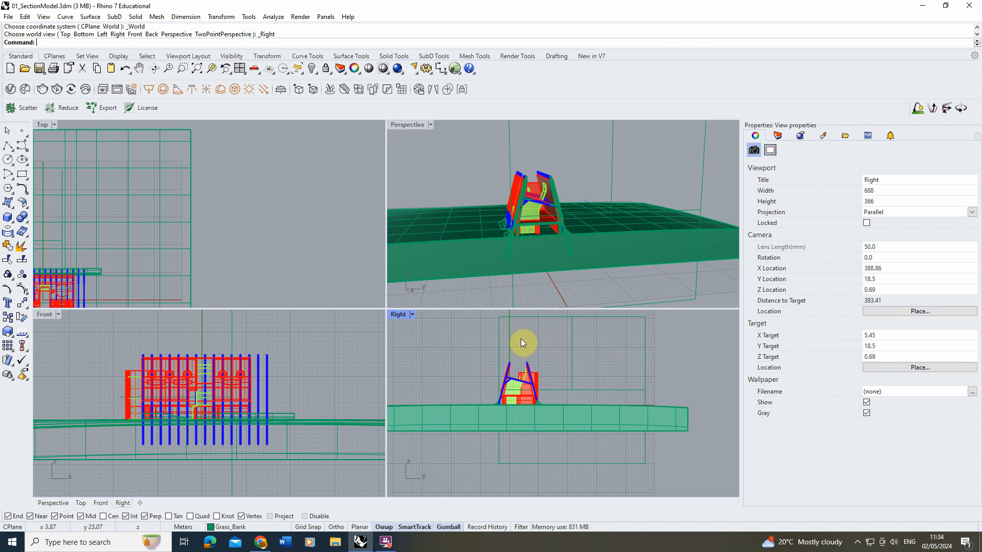
- Enable the clipping plane for the Right viewport so it also clips the model there
click(511, 318)
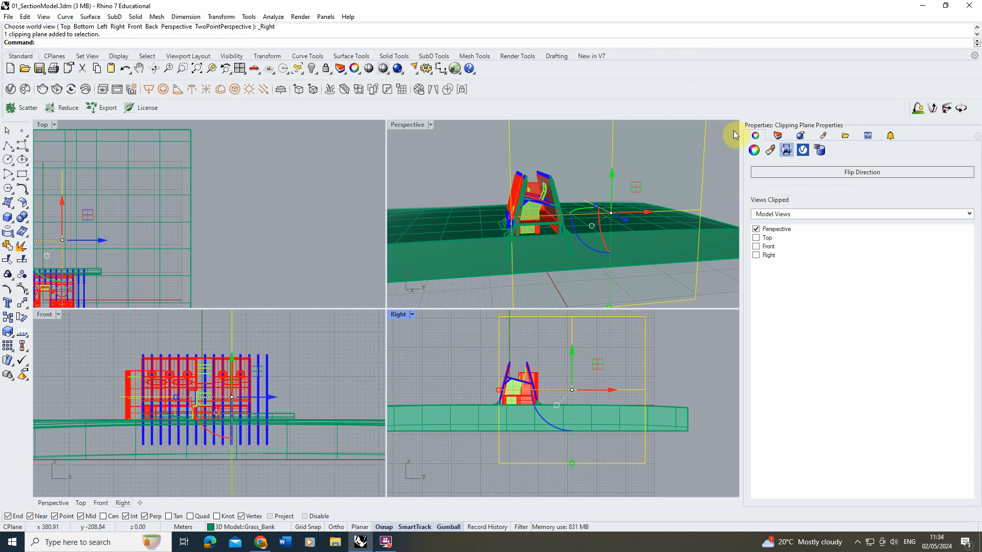
click(787, 155)
click(757, 256)
scroll(515, 398, up, 5)
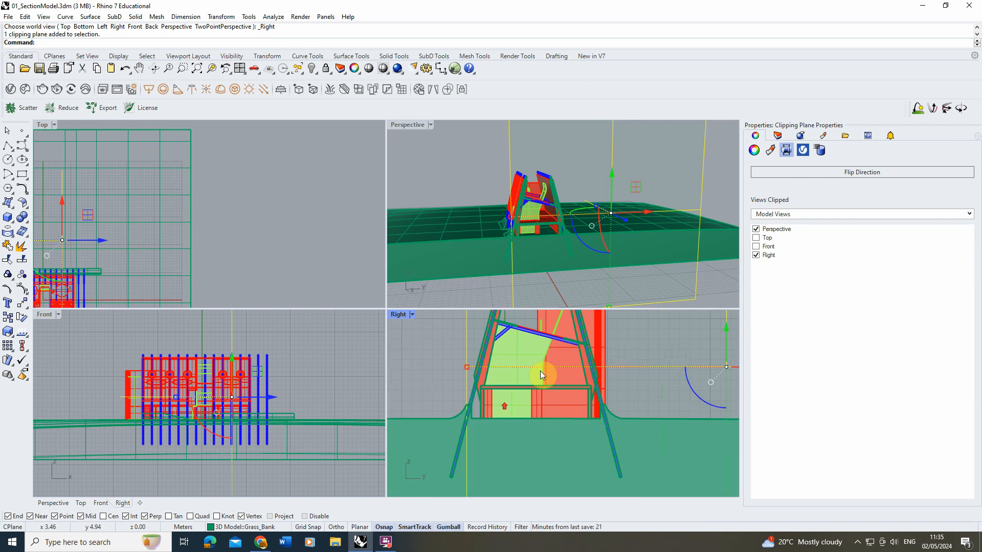
click(756, 255)
click(756, 255)
scroll(496, 394, down, 5)
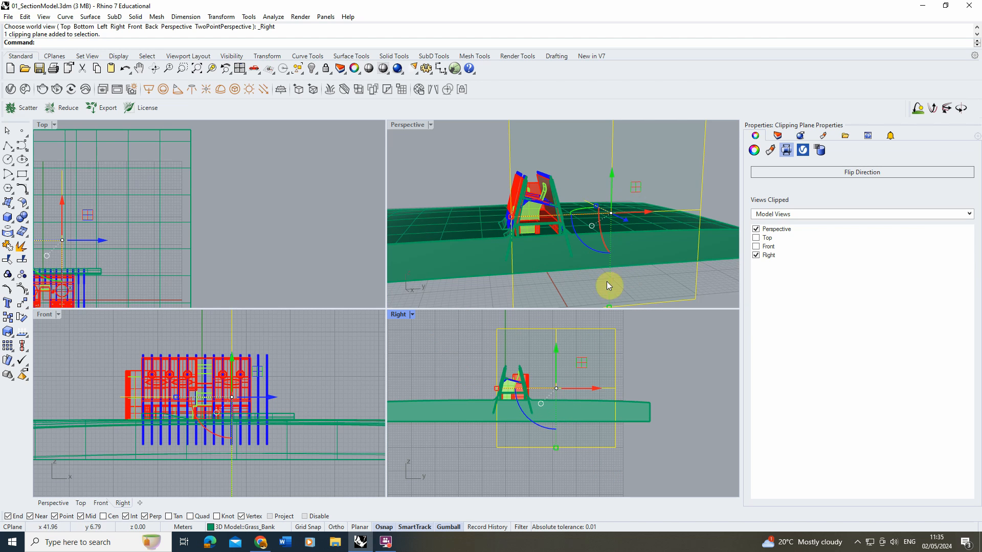
- Maximize the Perspective viewport and rotate the clipping plane about its vertical axis to cut the building at an angle
double_click(407, 125)
right_drag(407, 127, 408, 258)
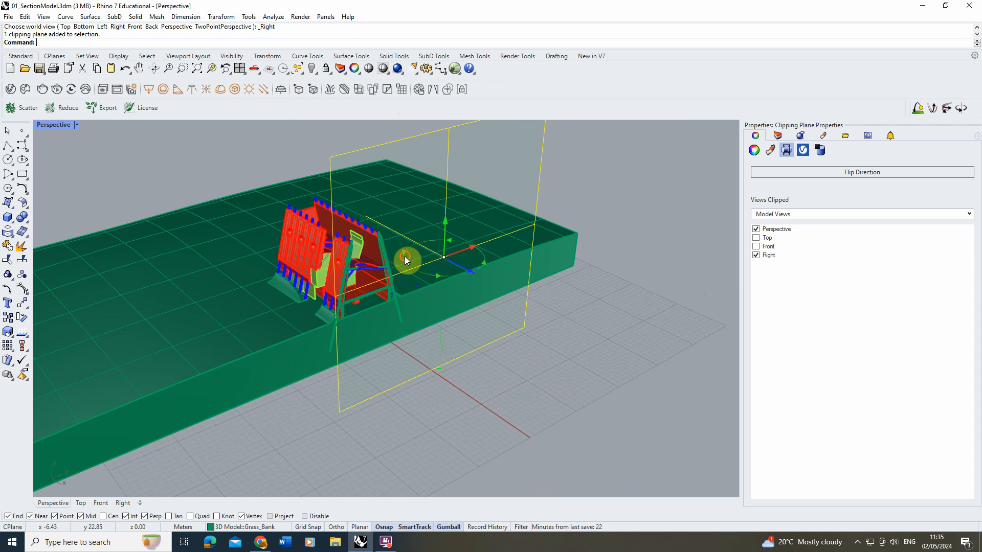
drag(407, 259, 392, 245)
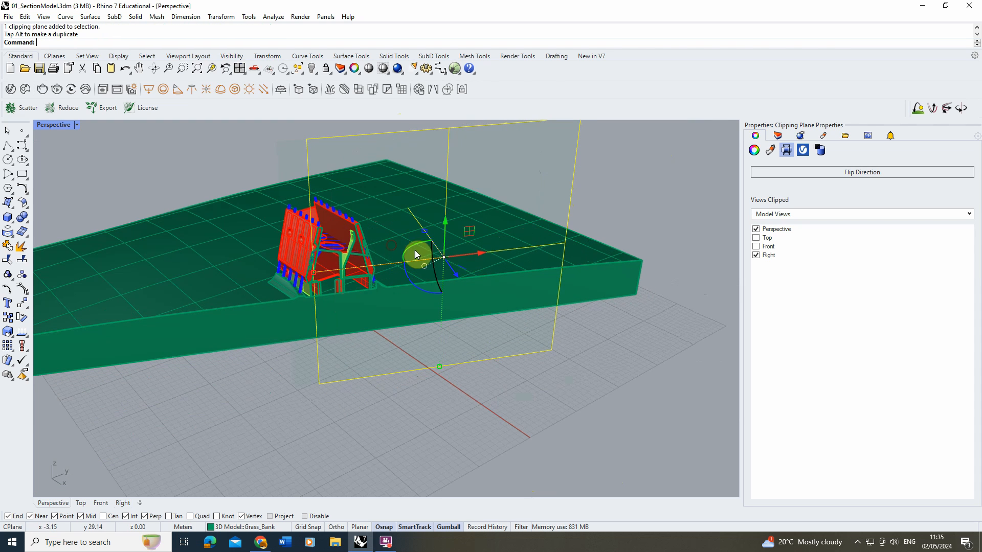
click(551, 176)
right_drag(476, 275, 436, 265)
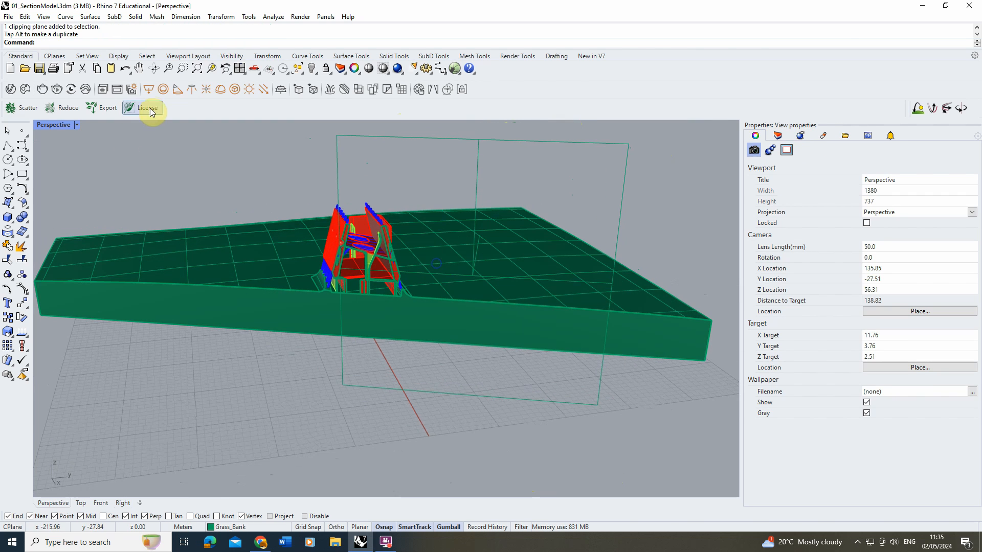
- Restore the four-viewport layout, maximize the Right viewport and change it to the Front view
double_click(66, 124)
double_click(399, 317)
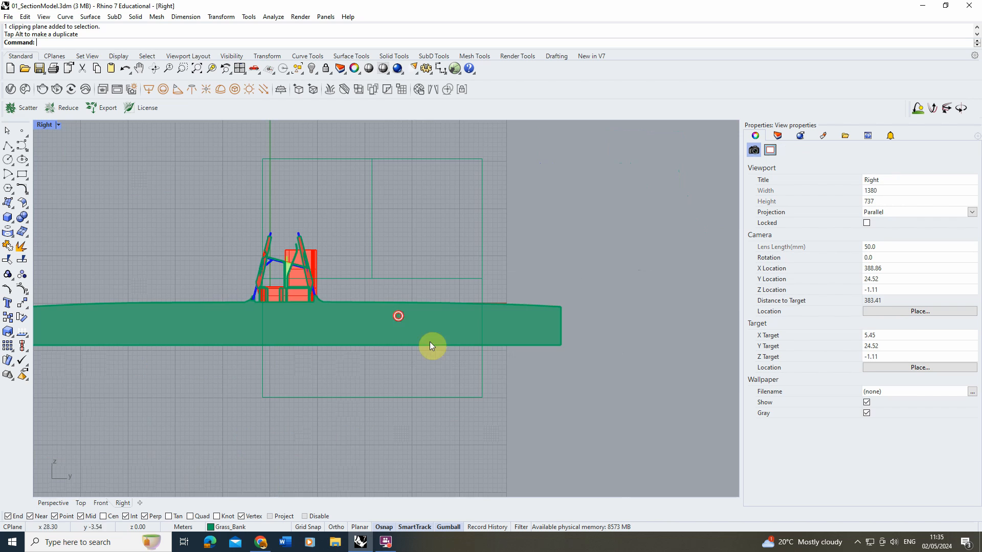
click(60, 124)
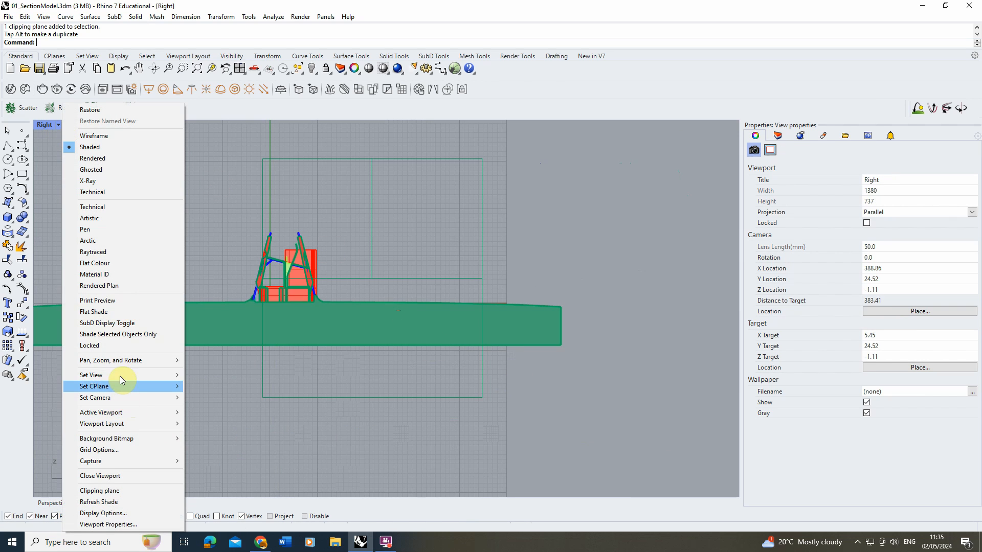
mouse_move(122, 379)
click(215, 435)
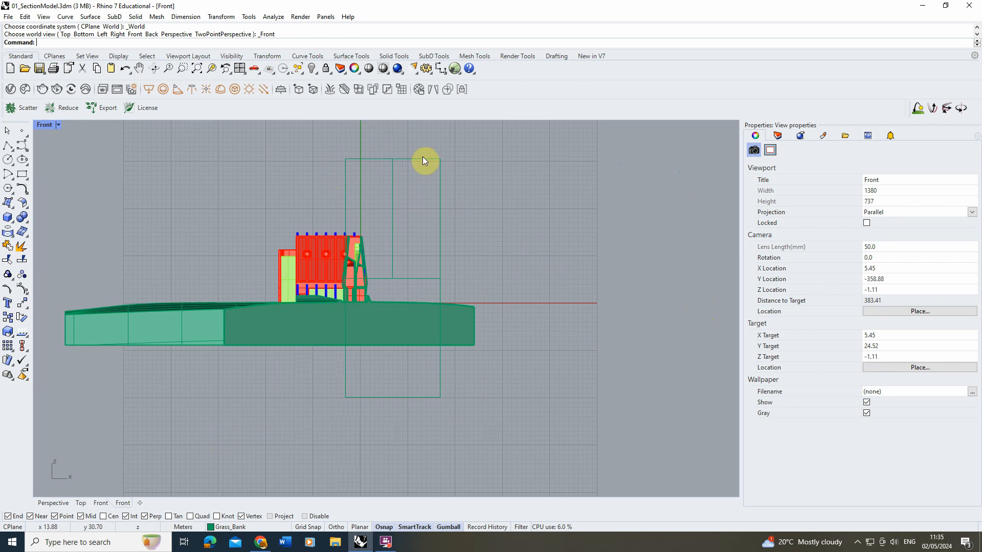
- In the maximized Perspective viewport, draw a vertical plane surface along the clipping plane, from its upper edge's midpoint down past its lower edge
double_click(46, 126)
double_click(419, 126)
scroll(331, 294, down, 2)
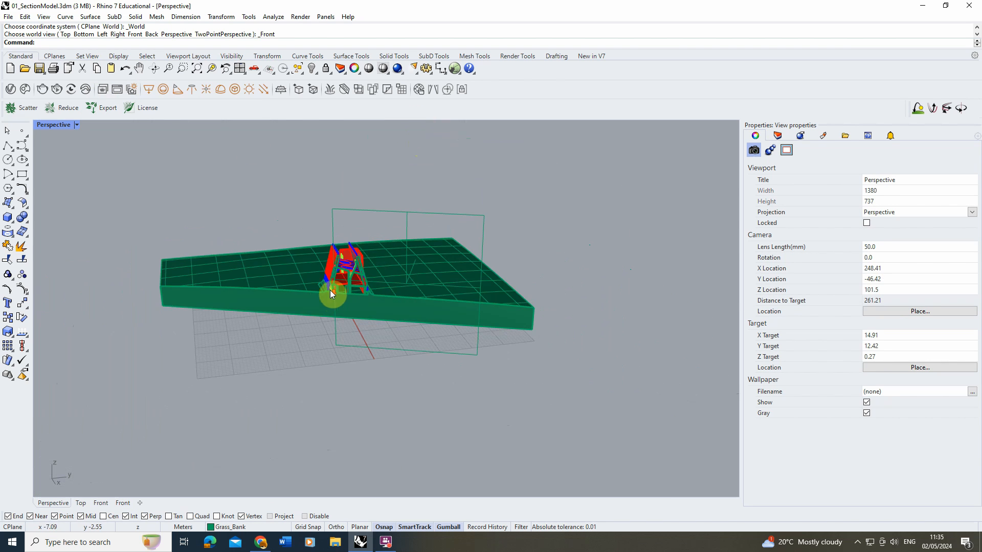
right_drag(331, 294, 376, 319)
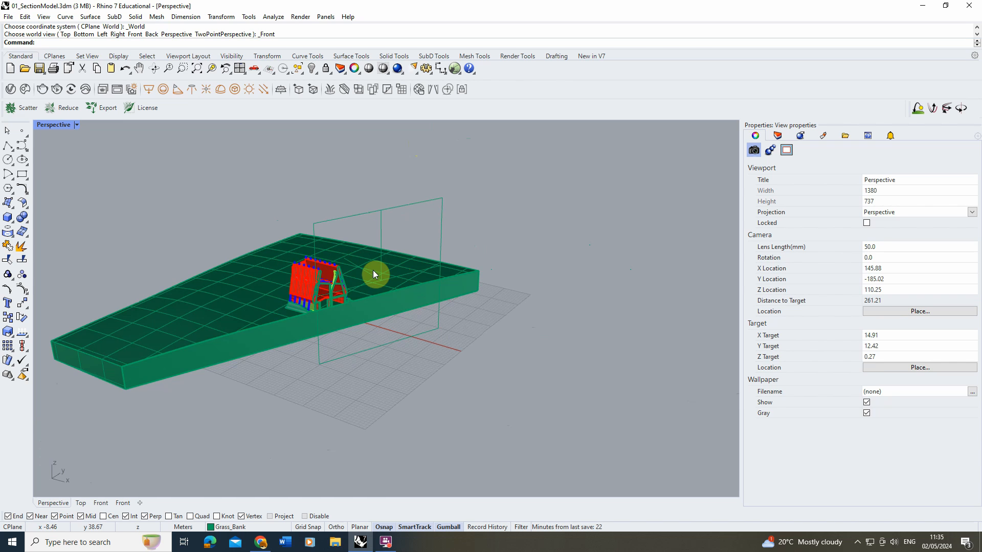
right_drag(426, 354, 360, 269)
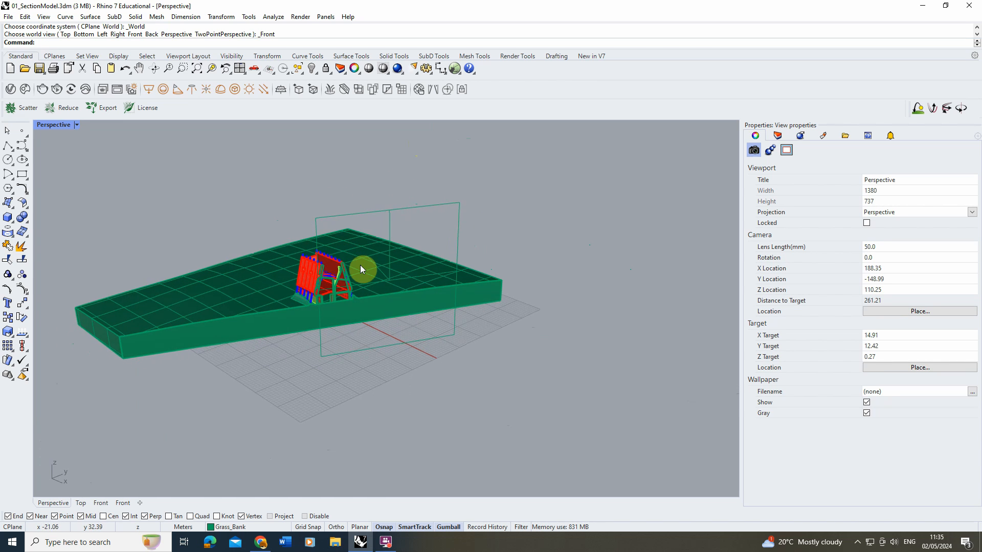
click(12, 207)
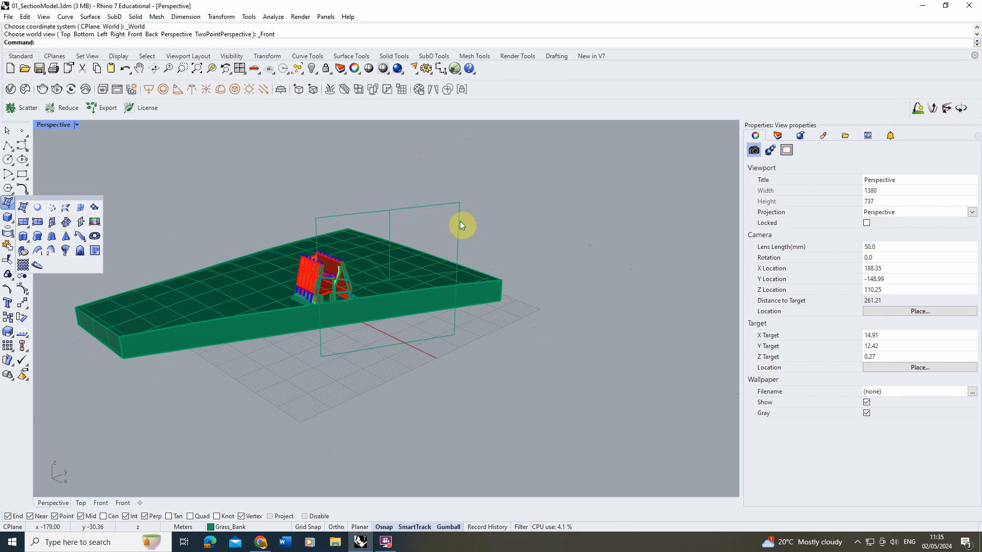
click(53, 224)
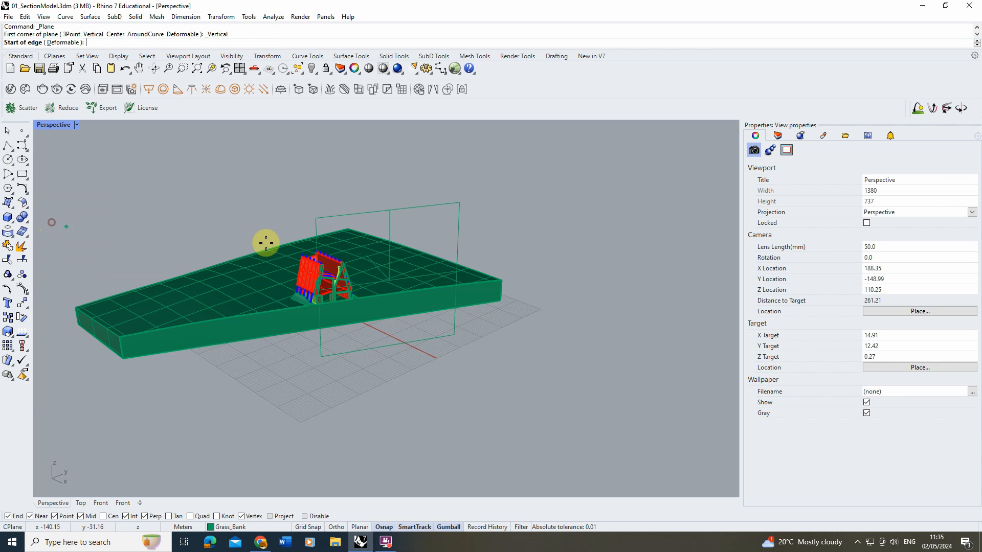
click(390, 210)
scroll(413, 207, up, 2)
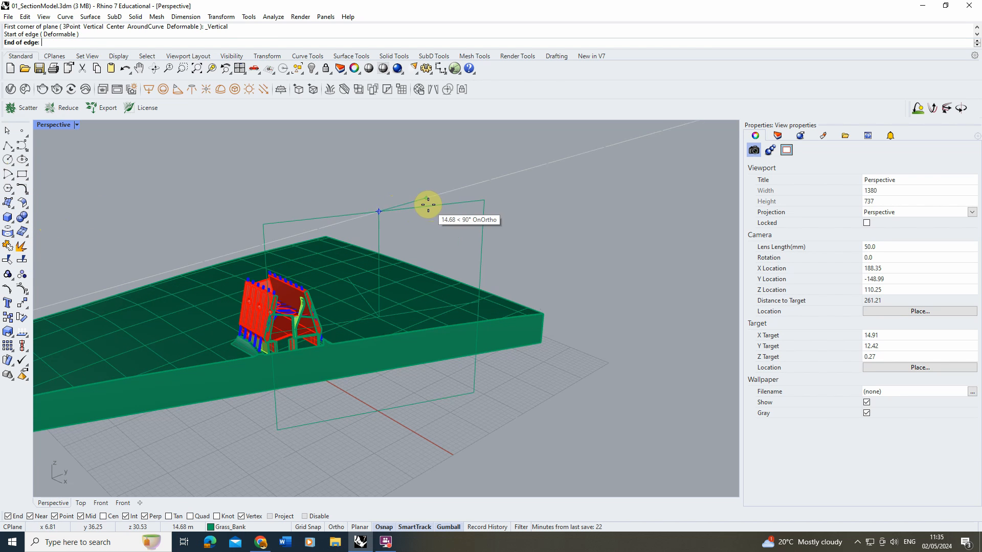
click(432, 206)
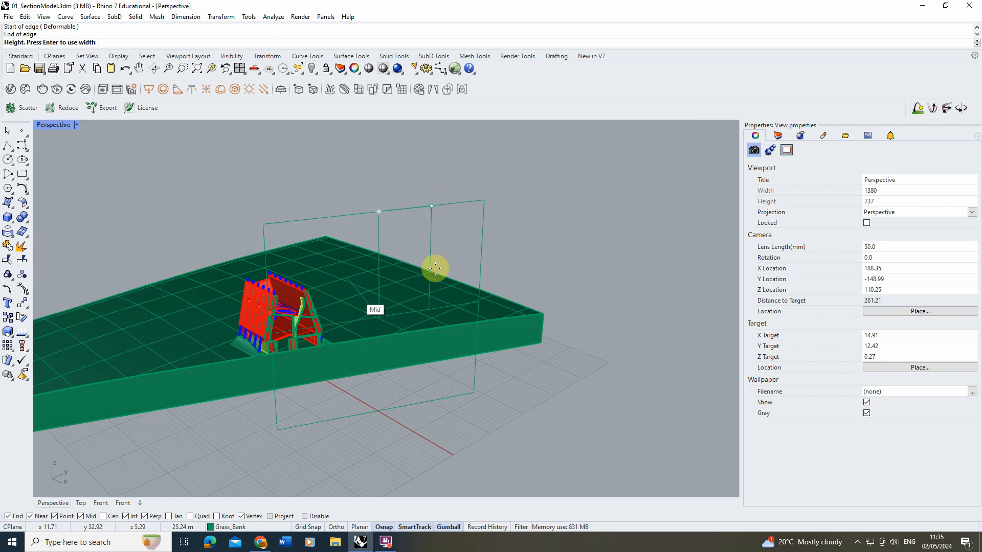
click(430, 432)
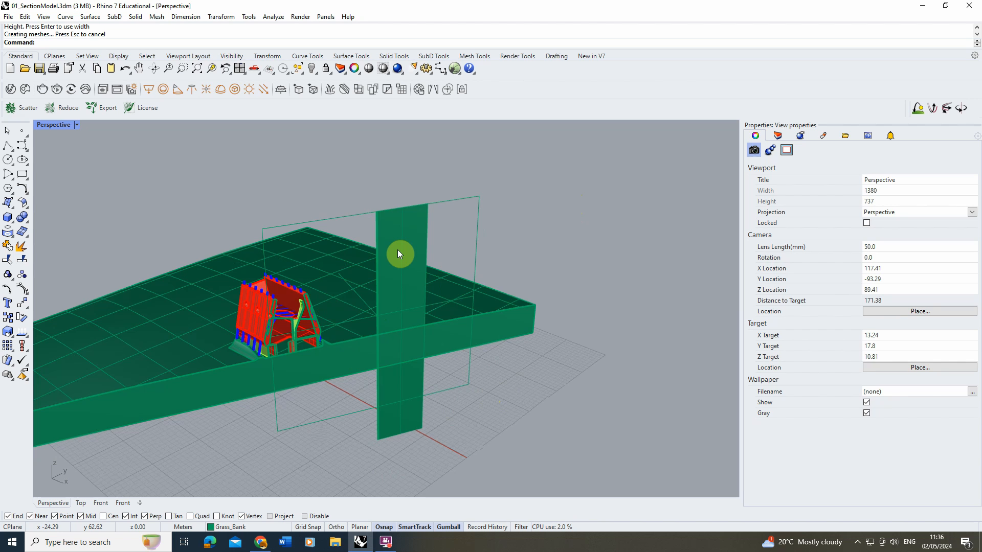
- Examine the new plane surface from several angles and set the Perspective viewport's projection to Parallel
right_drag(399, 254, 486, 262)
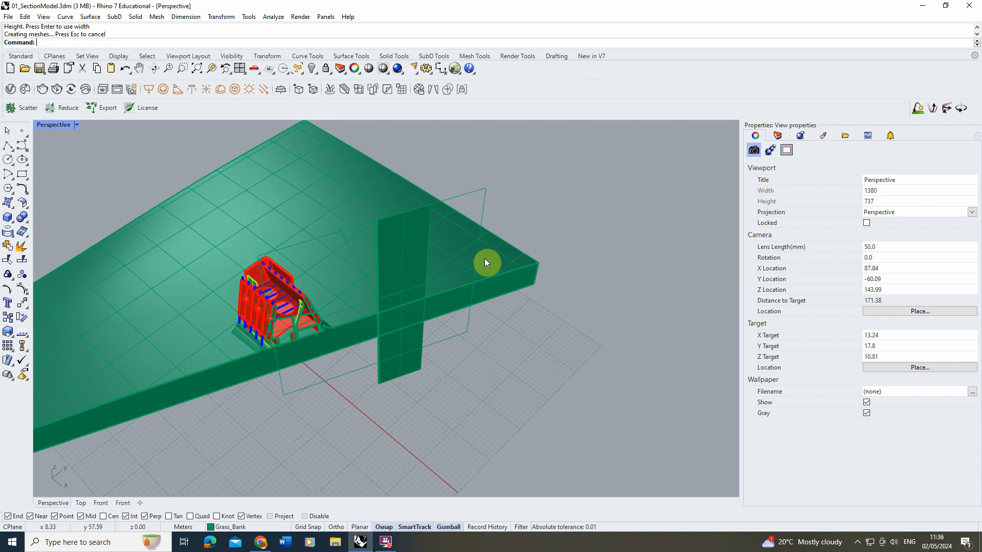
right_drag(335, 329, 296, 273)
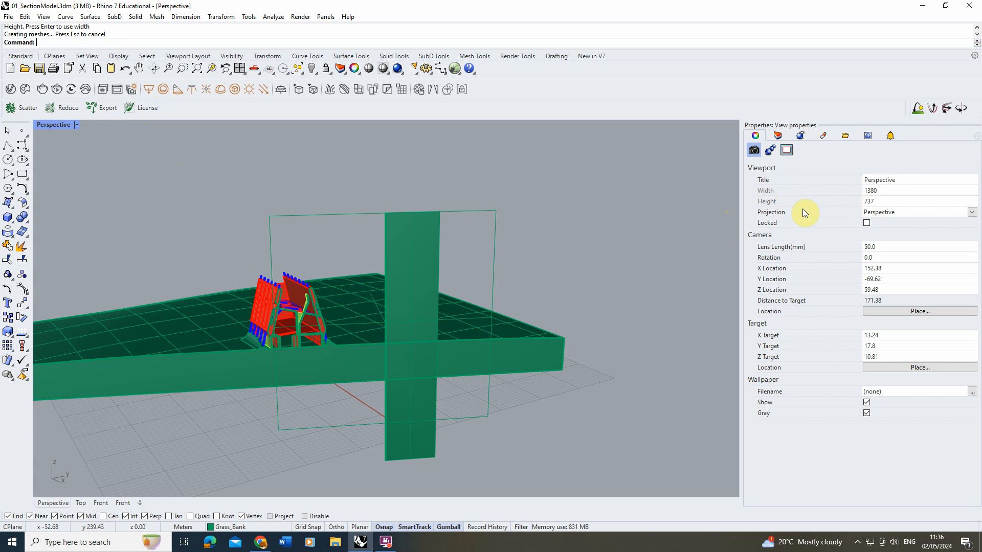
click(971, 213)
click(875, 226)
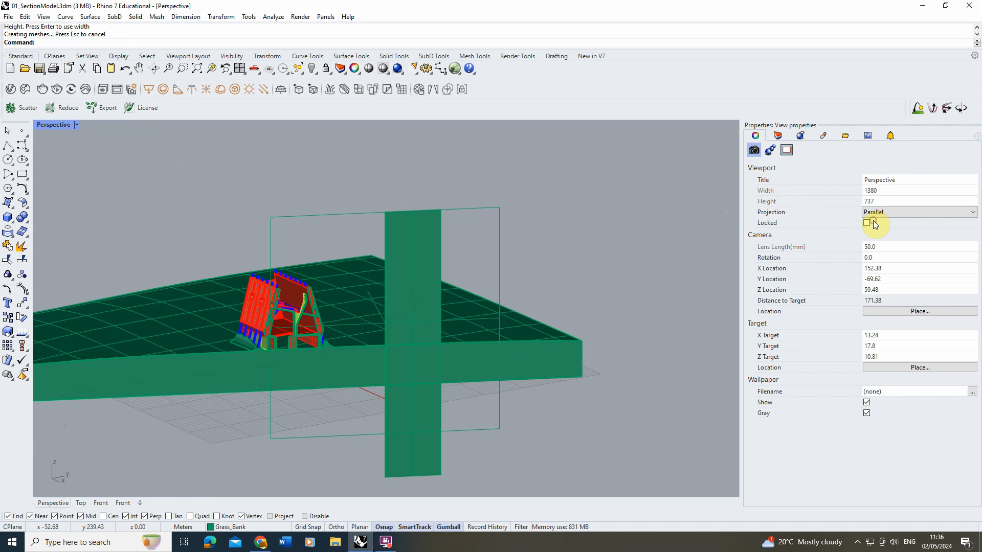
right_drag(389, 315, 391, 306)
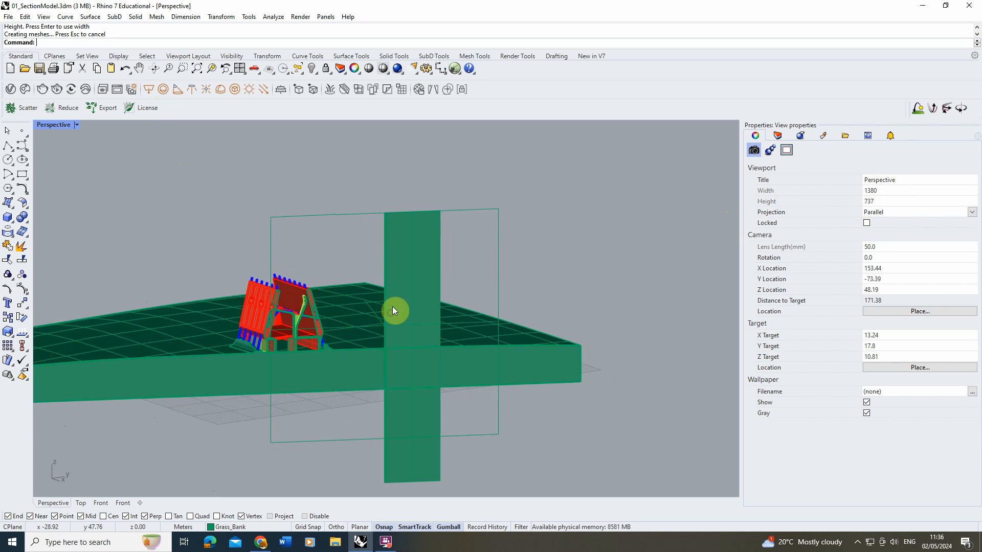
- Try to orient the camera to the vertical plane surface with Flip set to No
click(45, 16)
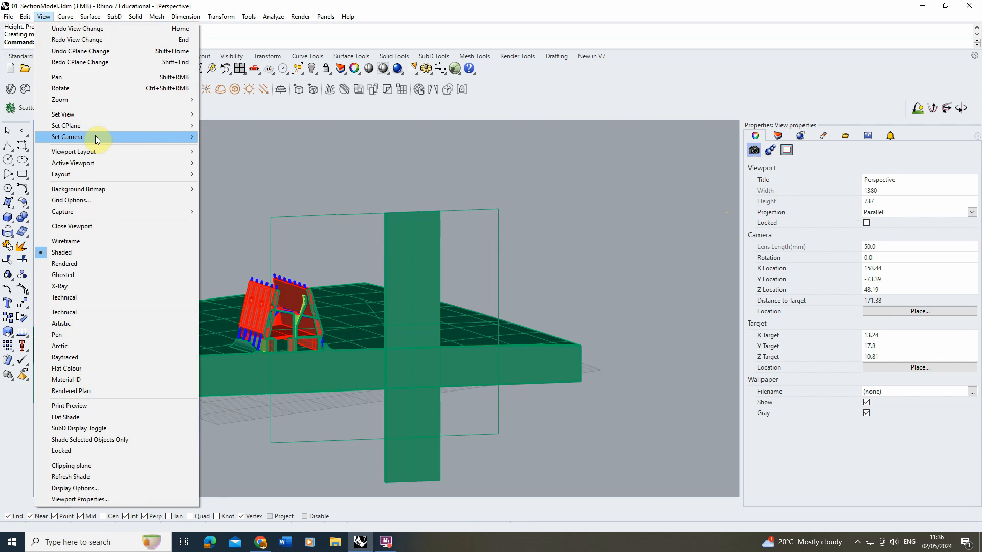
mouse_move(95, 136)
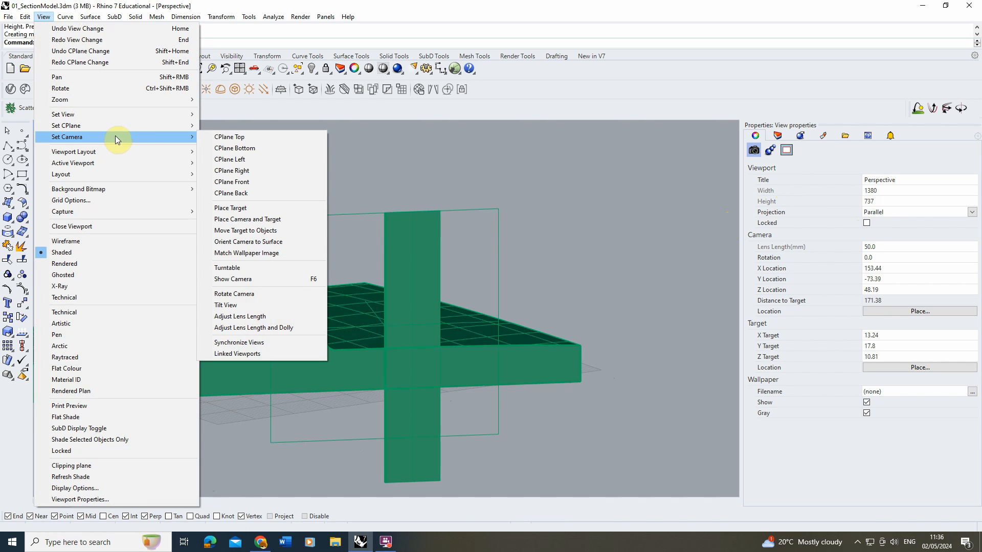
click(256, 243)
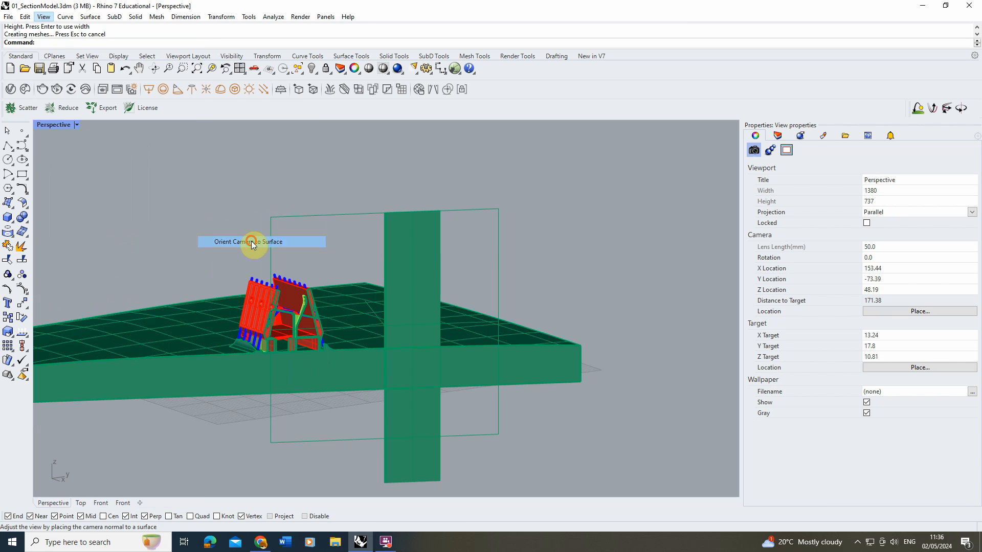
click(440, 224)
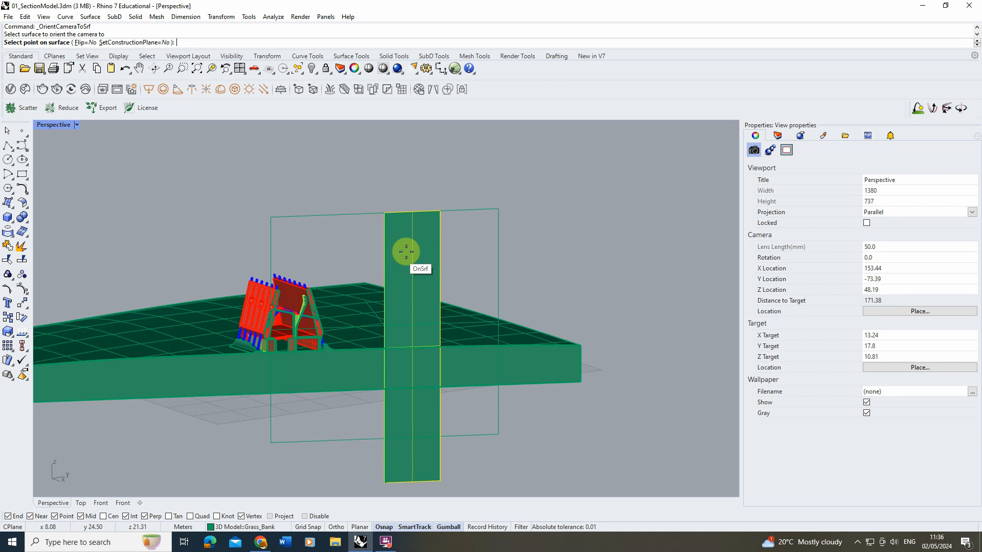
click(400, 255)
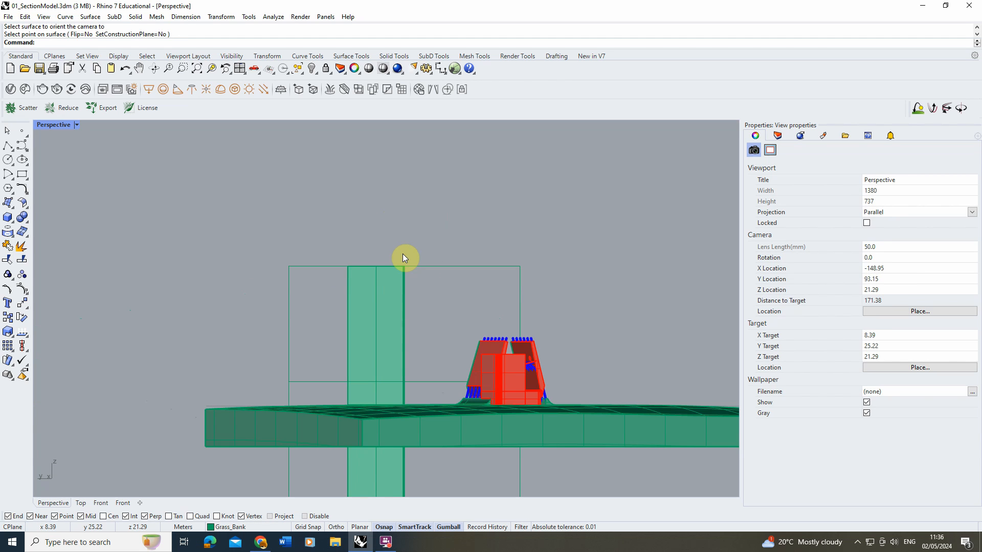
scroll(330, 246, down, 2)
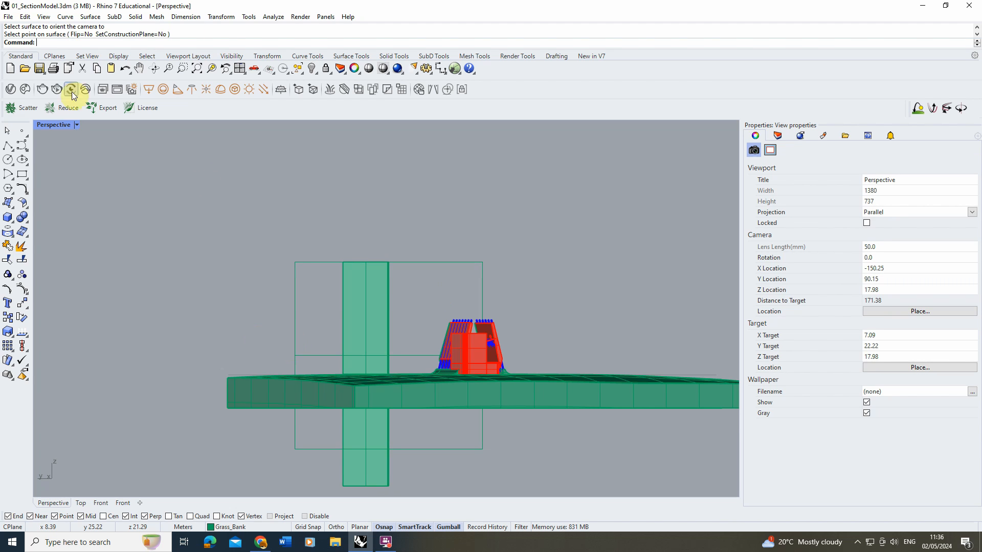
- Orient the camera to the vertical plane surface with Flip set to Yes and look closely at the cut building
click(45, 19)
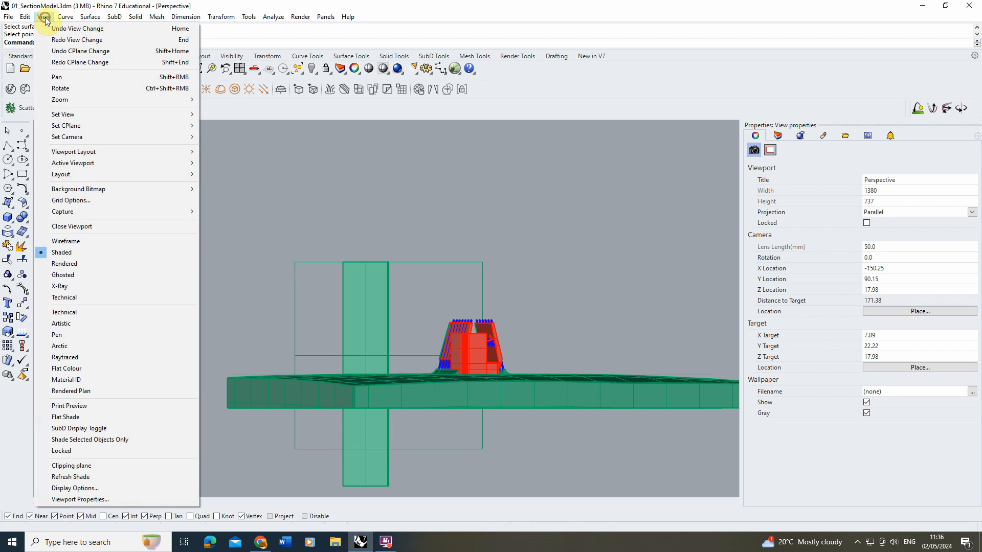
mouse_move(112, 139)
click(258, 241)
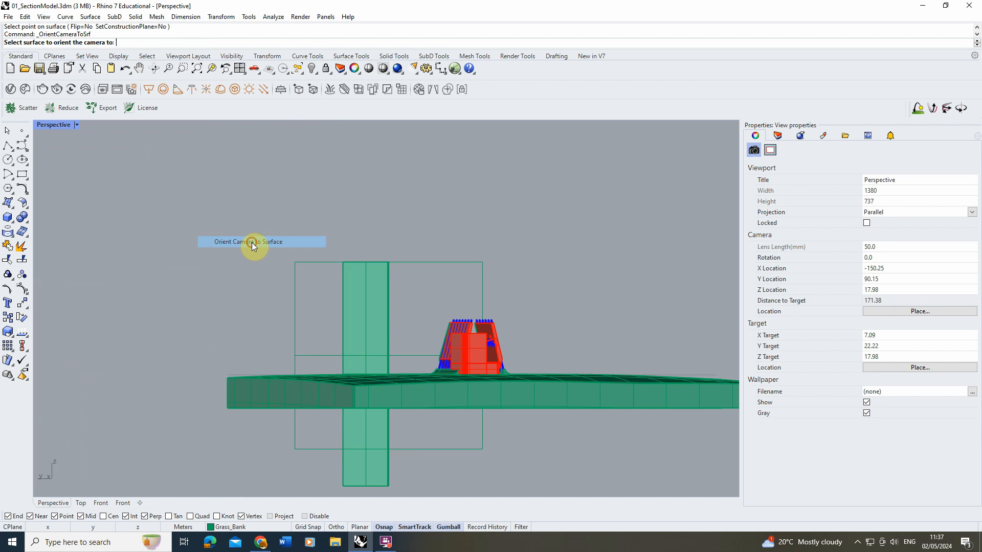
click(361, 284)
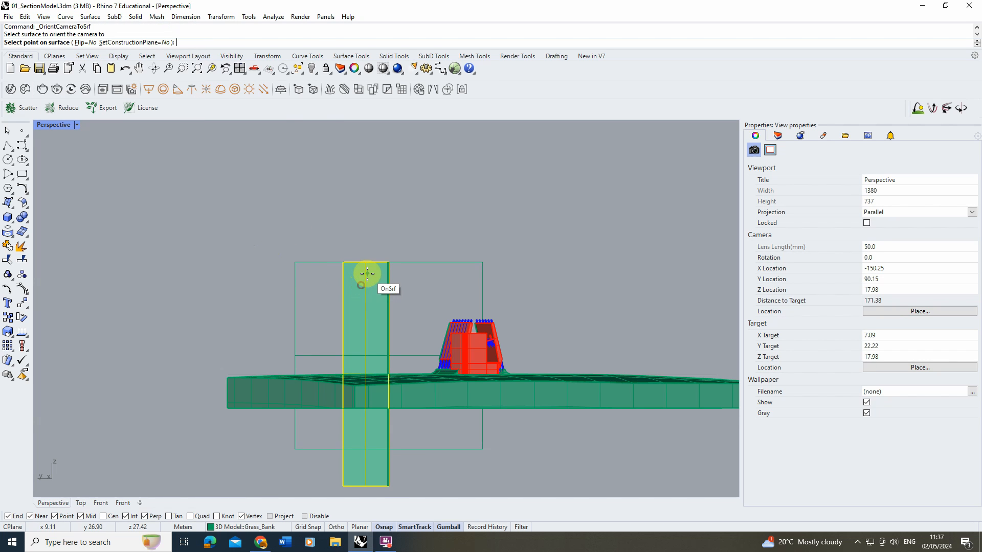
click(84, 42)
click(372, 320)
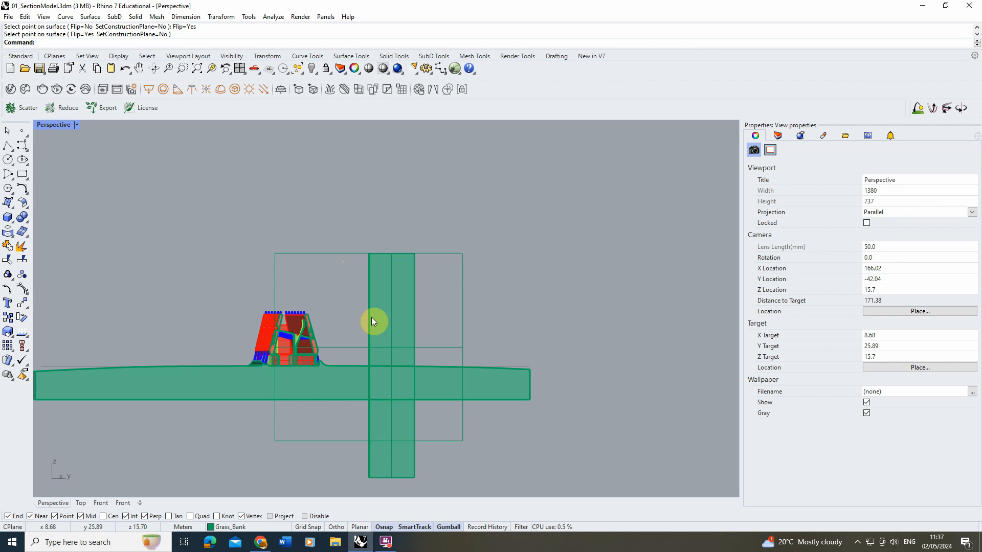
scroll(245, 355, up, 10)
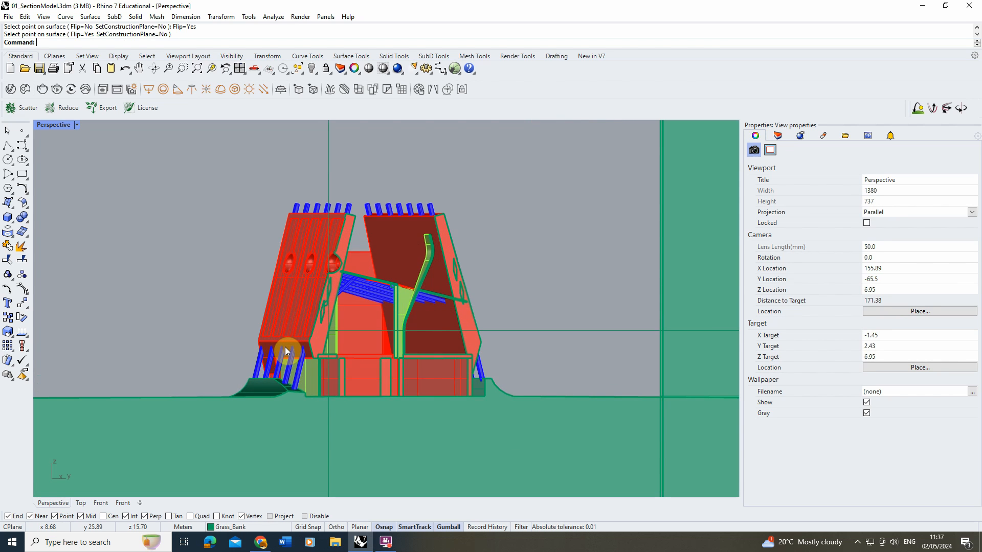
scroll(288, 343, down, 5)
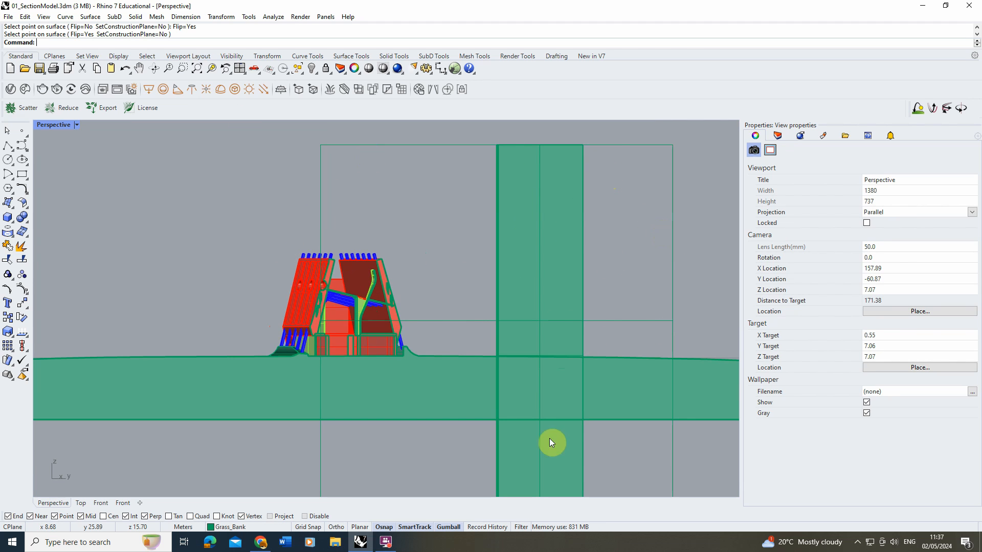
- Delete the vertical plane surface used to orient the camera, keeping the clipping plane
click(563, 217)
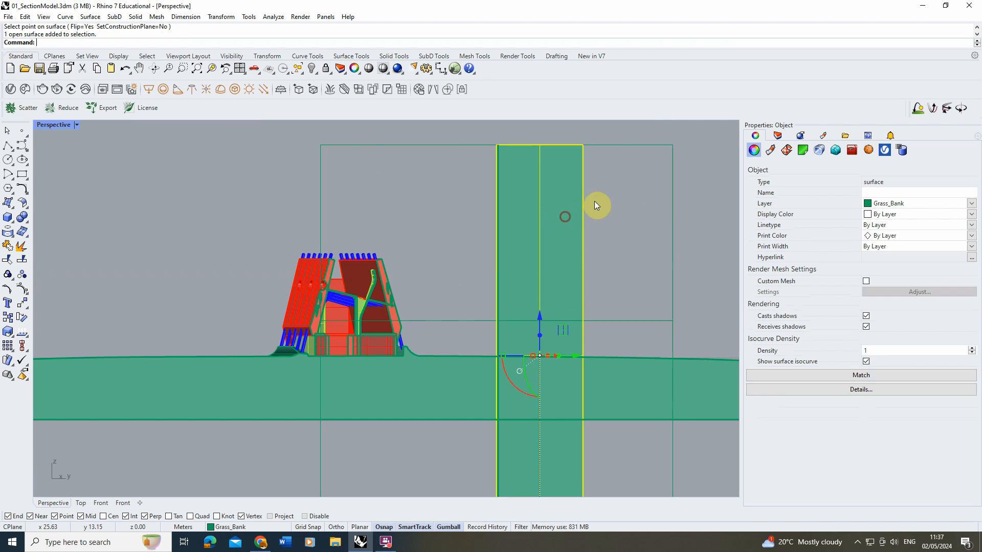
right_click(593, 201)
key(Escape)
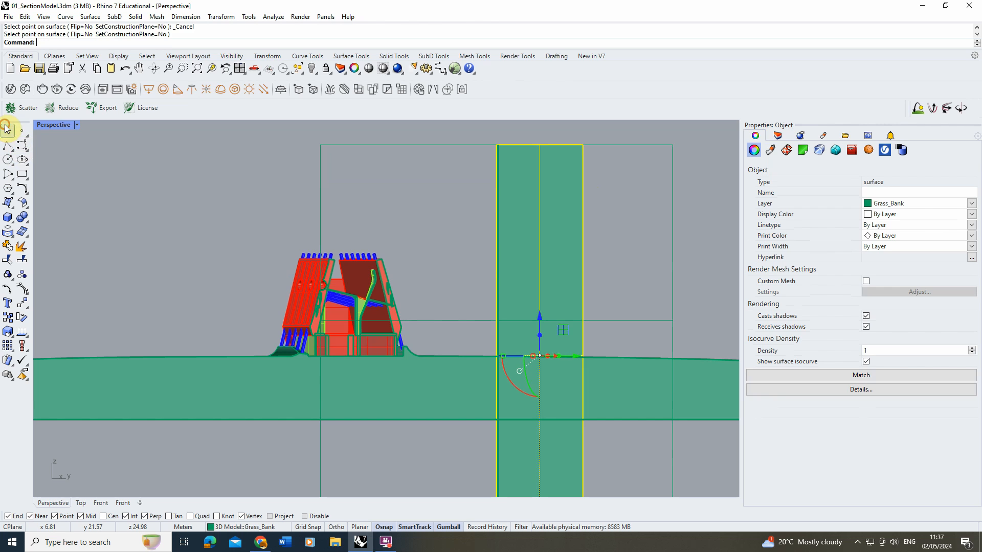
key(Delete)
scroll(287, 305, up, 2)
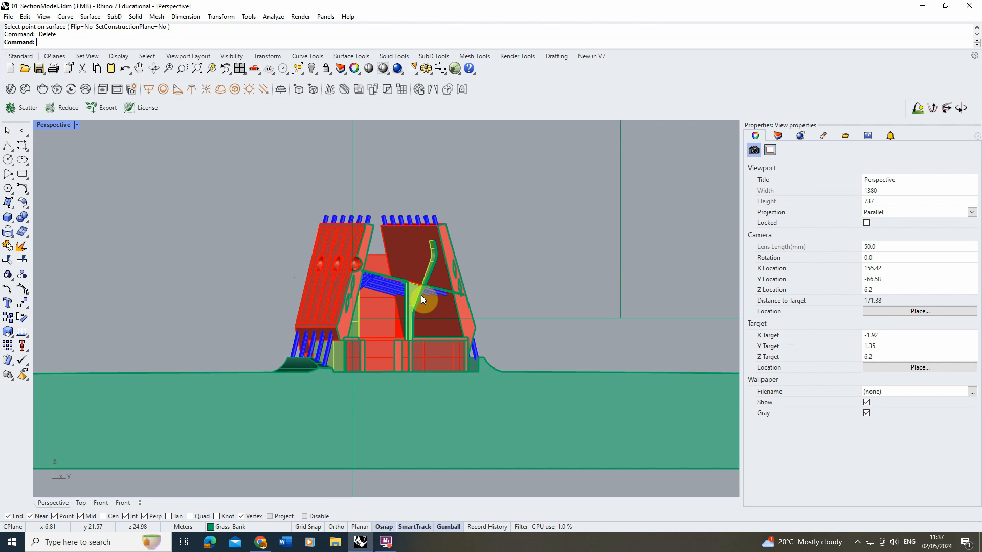
- Open the Named Views manager to see where views are saved, and close it without saving one
click(43, 17)
mouse_move(79, 112)
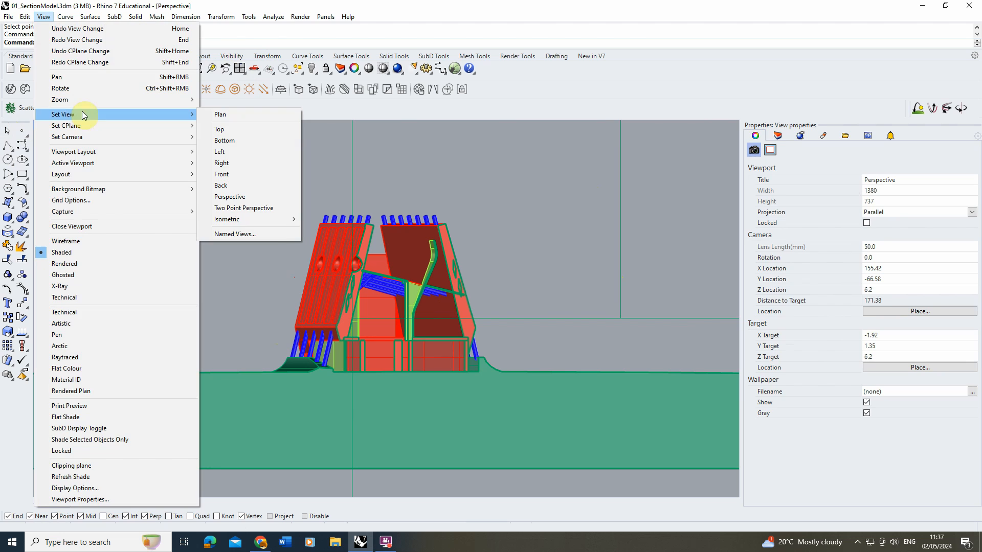
click(247, 231)
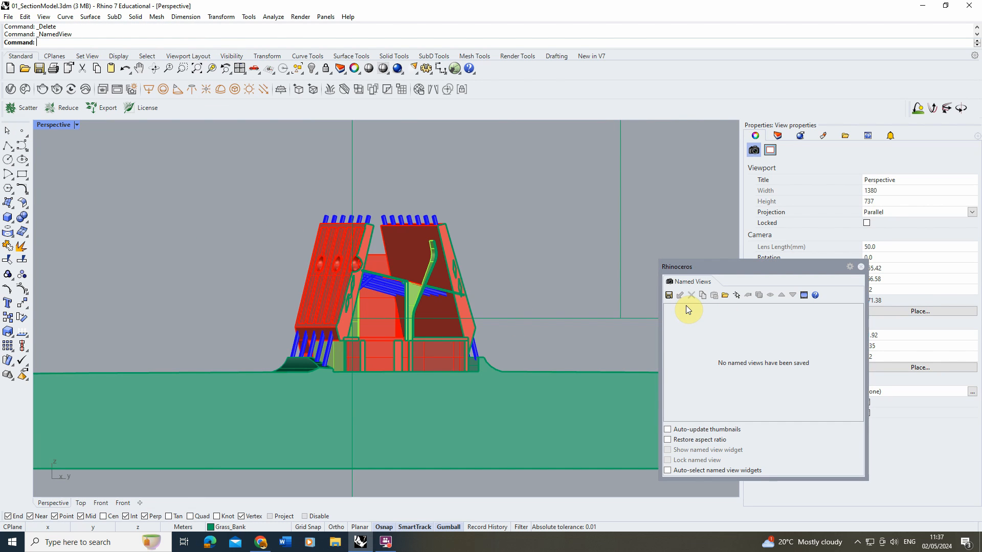
click(861, 267)
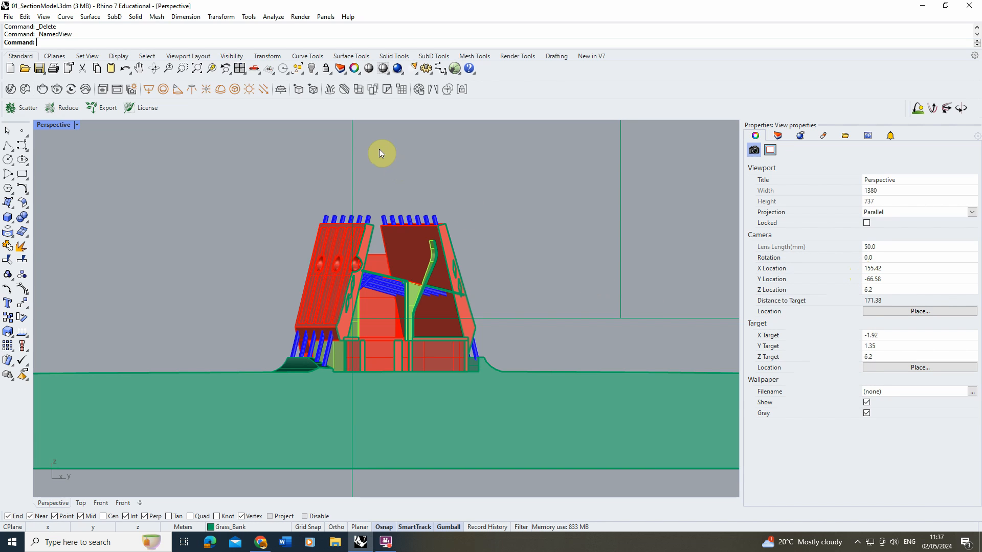
- Check the four-viewport layout and maximize the Perspective viewport again
double_click(56, 125)
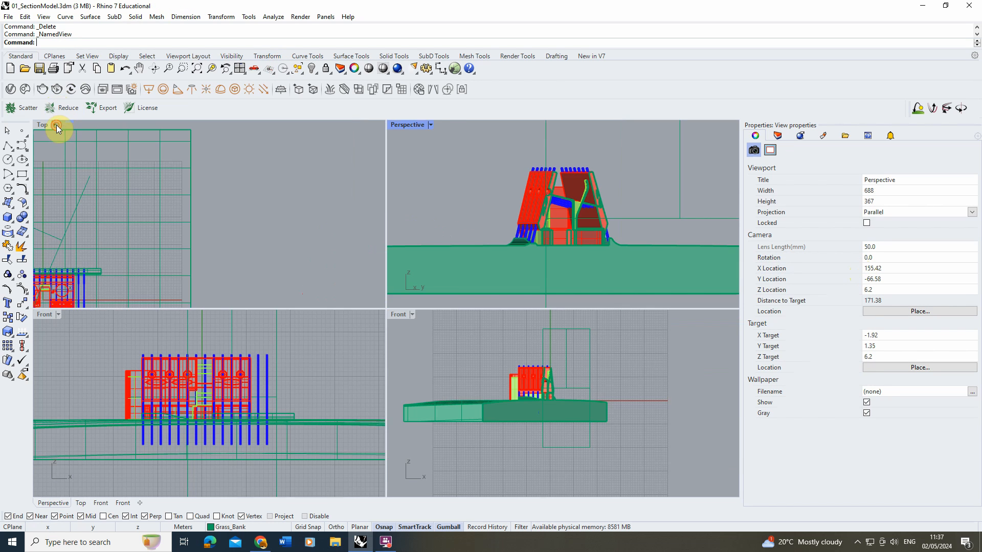
double_click(411, 125)
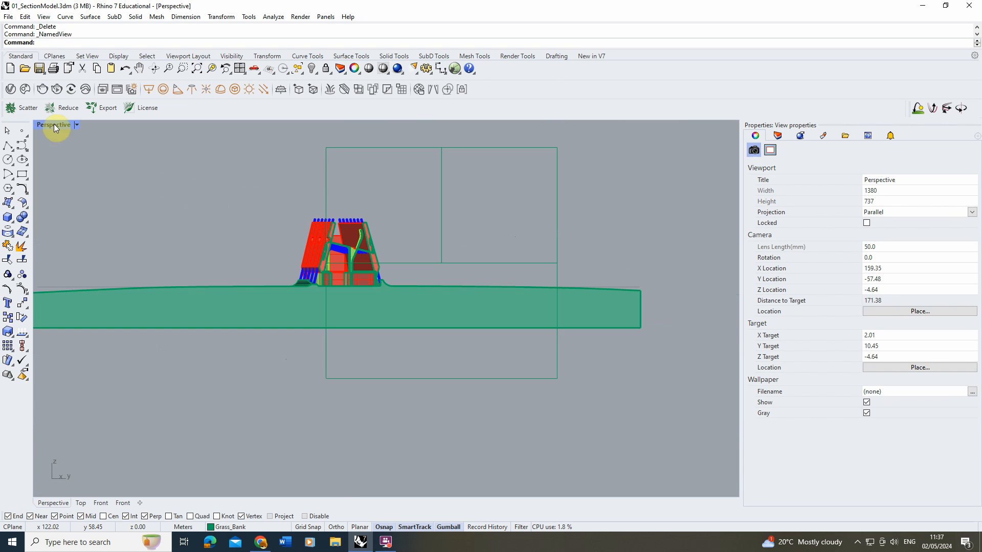
- Undo the recent changes back to the unrotated clipping plane and return to the four-viewport layout
click(972, 212)
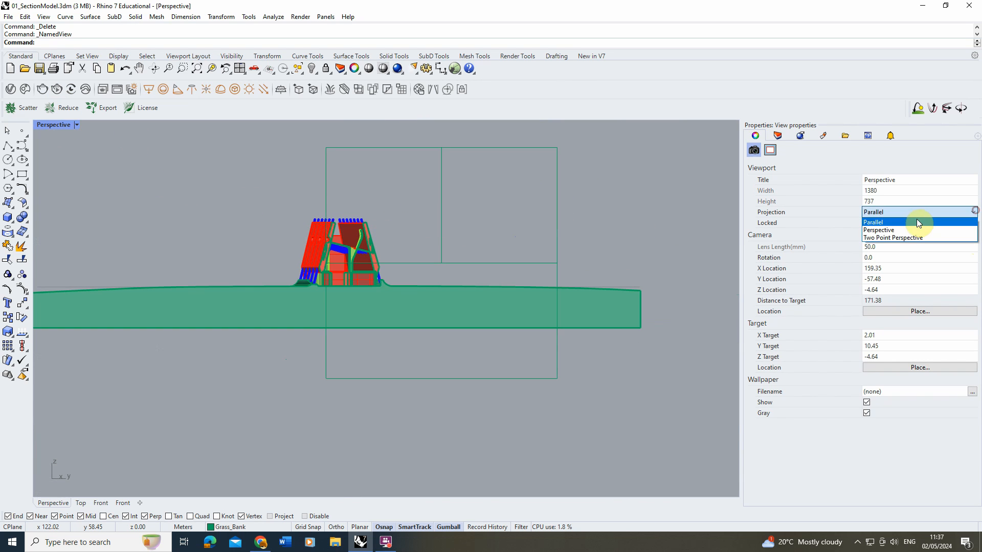
click(900, 223)
mouse_move(386, 214)
right_down()
mouse_move(397, 245)
mouse_move(380, 230)
right_up()
key(ctrl+z)
key(ctrl+z)
scroll(397, 241, up, 9)
double_click(59, 125)
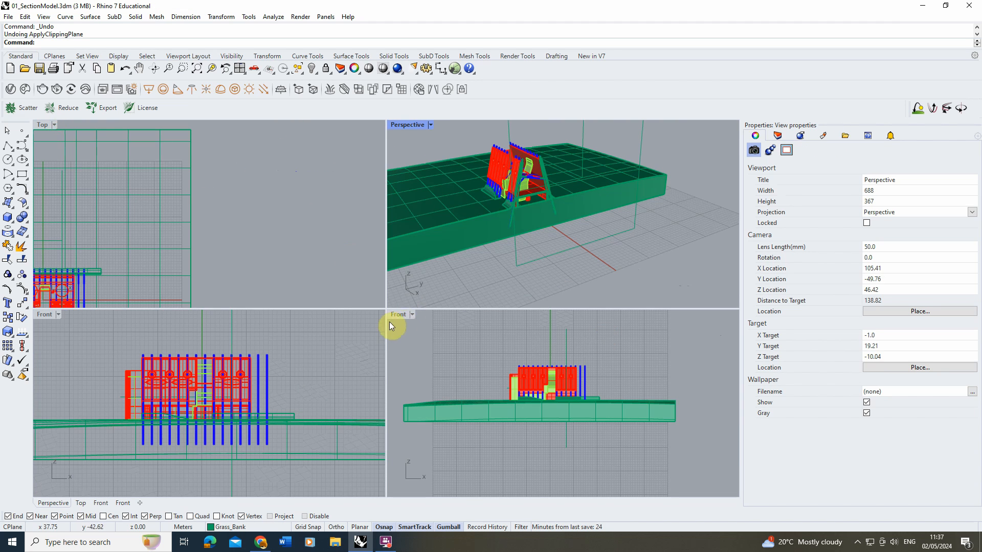
- Change the second Front viewport to the Right view and maximize it
click(412, 314)
mouse_move(517, 376)
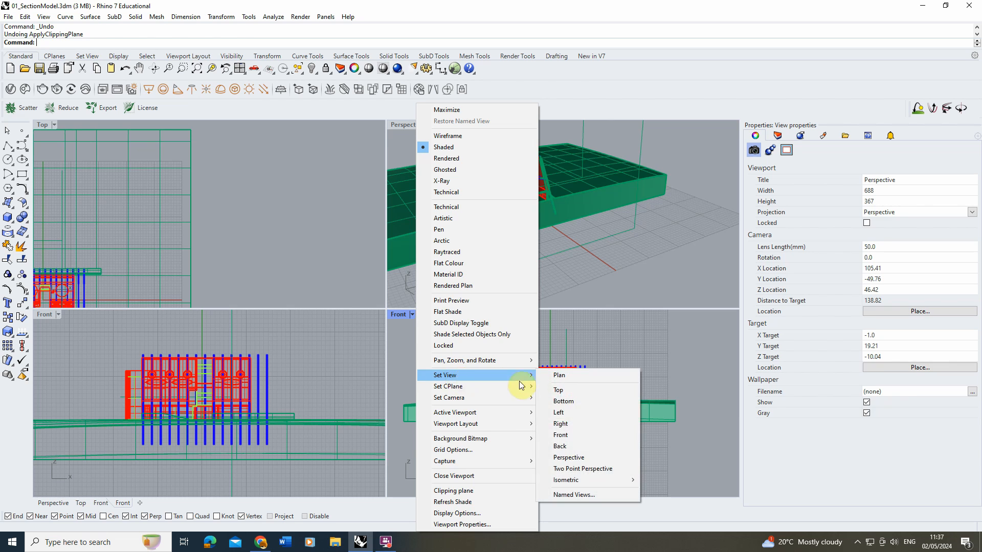
click(573, 421)
double_click(404, 317)
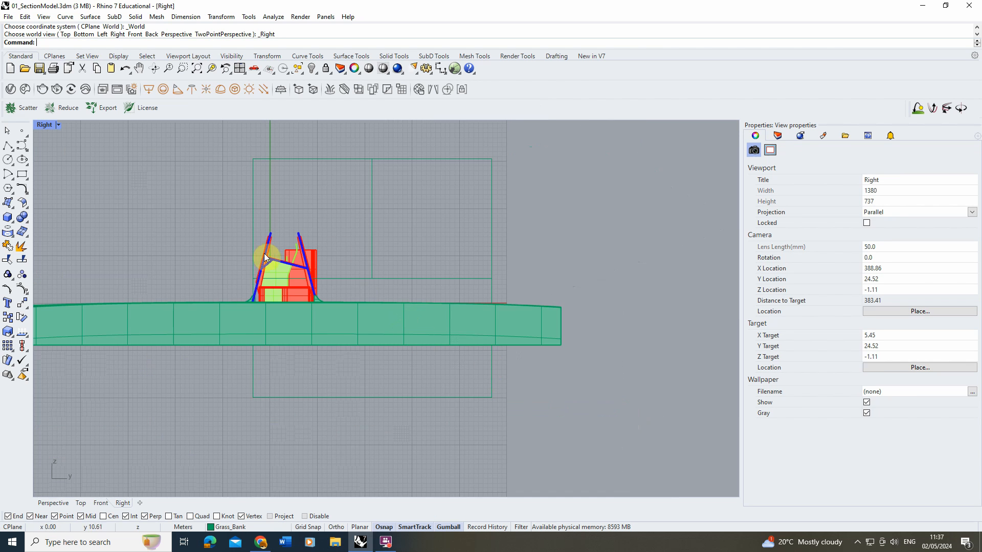
- Enable the clipping plane for the Right view and inspect the cut building up close
click(491, 220)
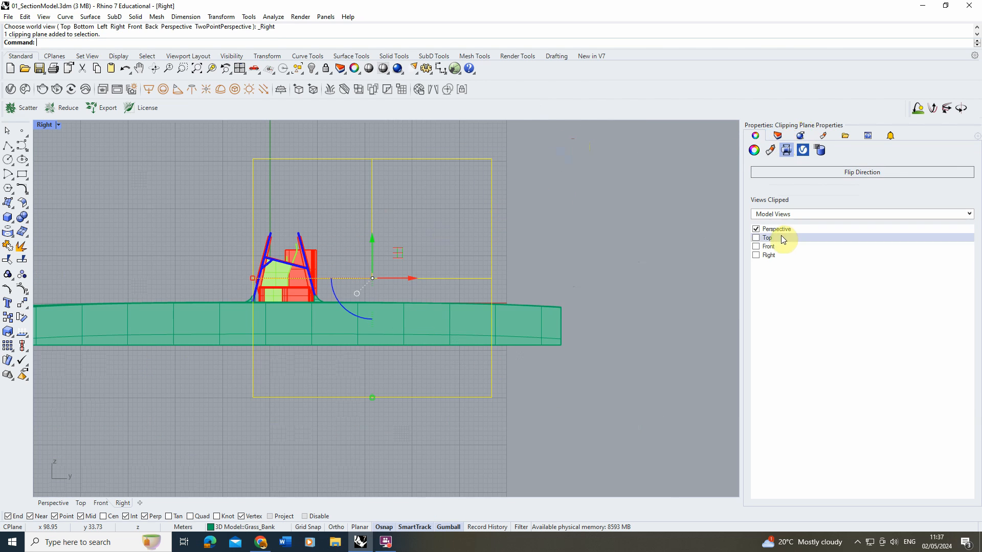
click(756, 255)
click(565, 242)
scroll(244, 264, up, 3)
scroll(397, 308, up, 3)
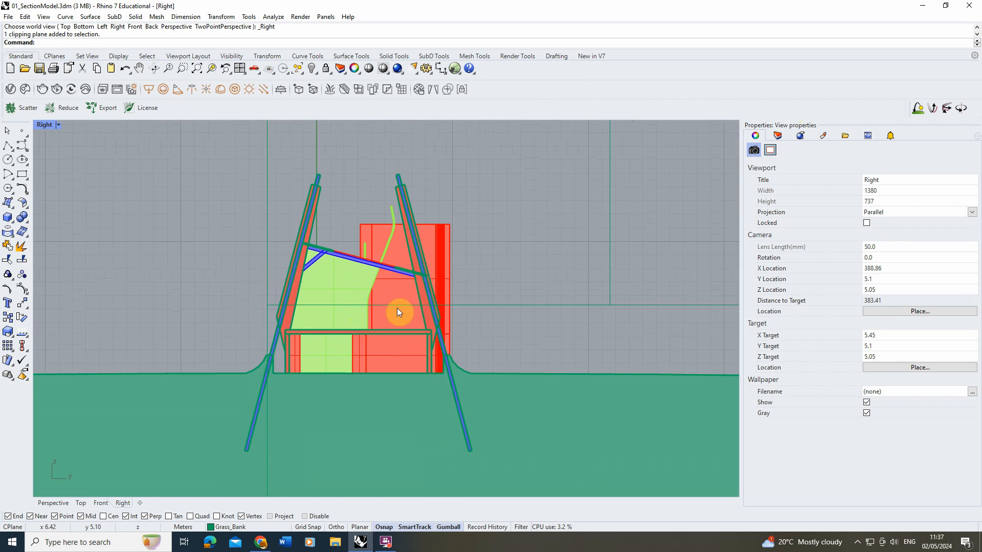
scroll(331, 306, down, 2)
scroll(352, 278, up, 1)
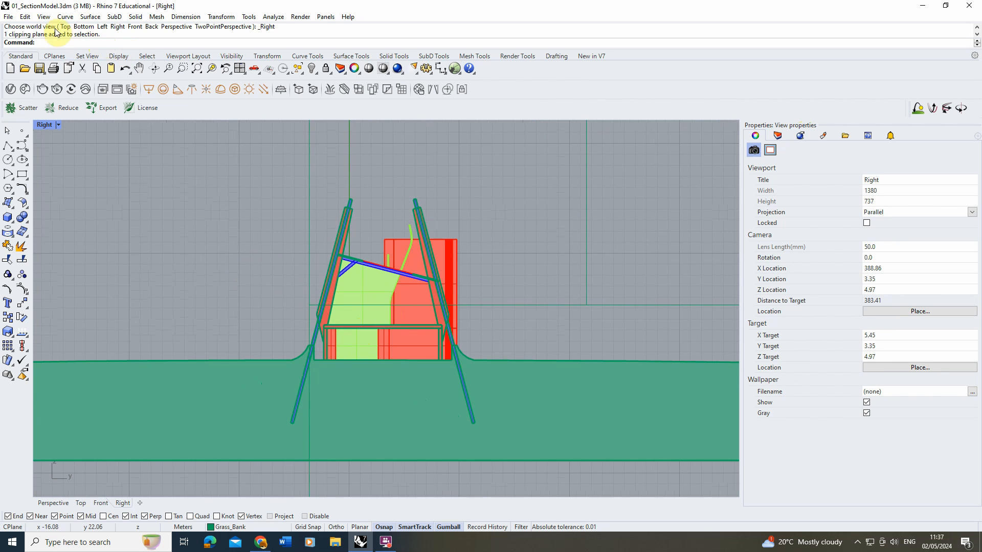
- Save the current viewport as a named view called Section, and dock the Named Views manager beside the viewport
click(43, 17)
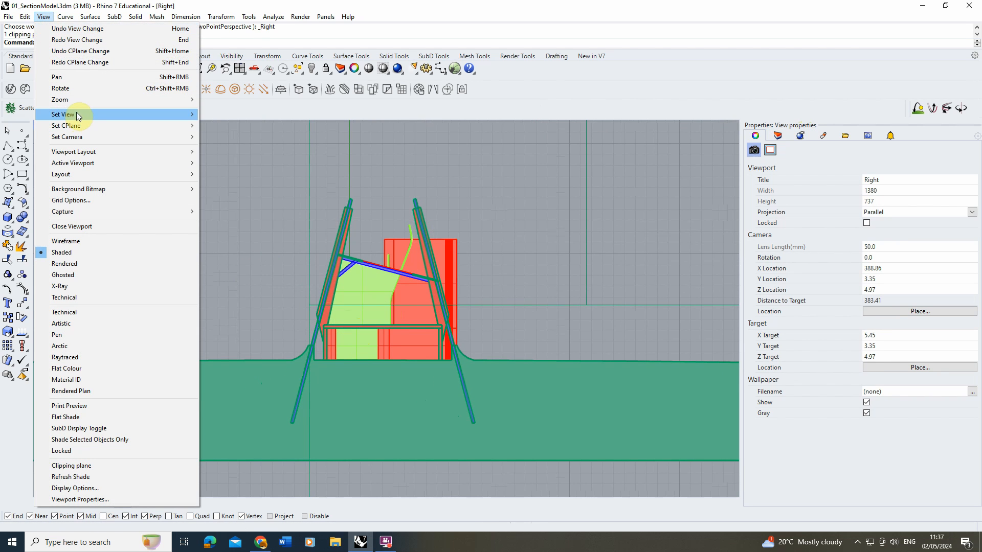
mouse_move(75, 136)
mouse_move(84, 115)
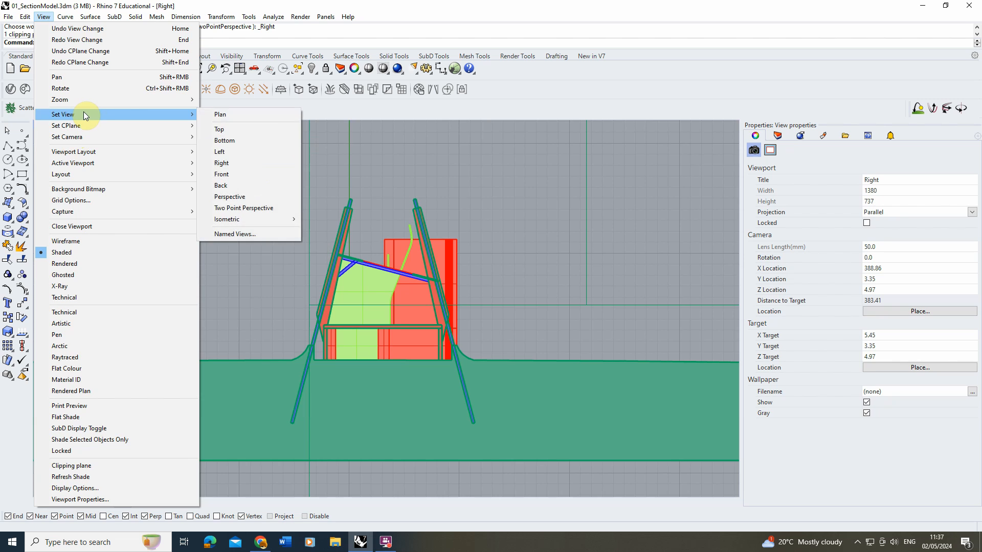
click(283, 237)
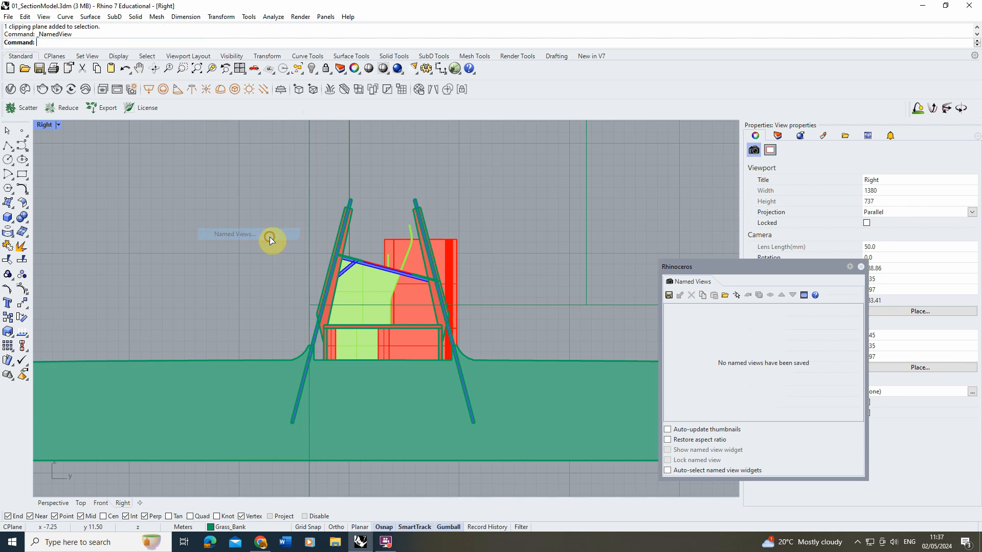
click(668, 296)
text(Sec)
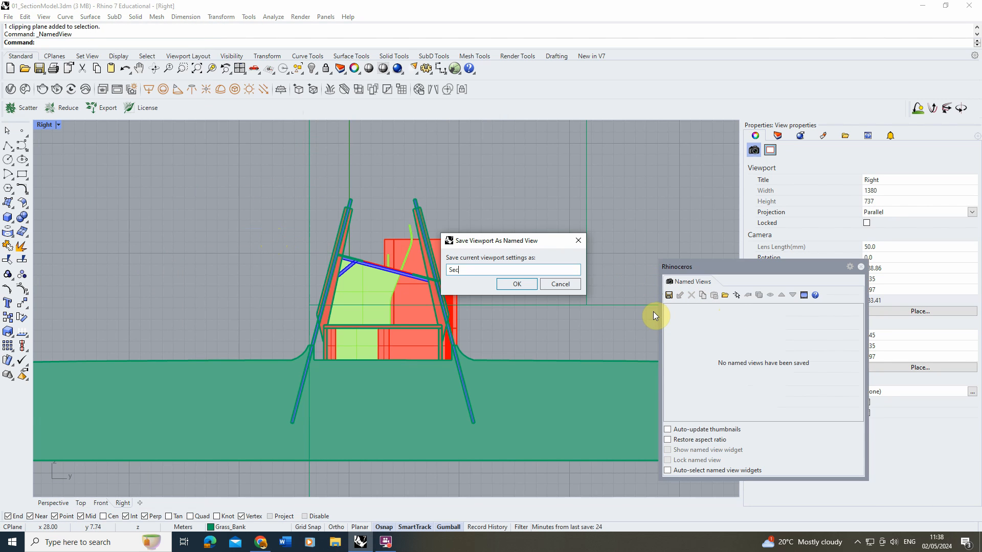
text(tion)
click(511, 288)
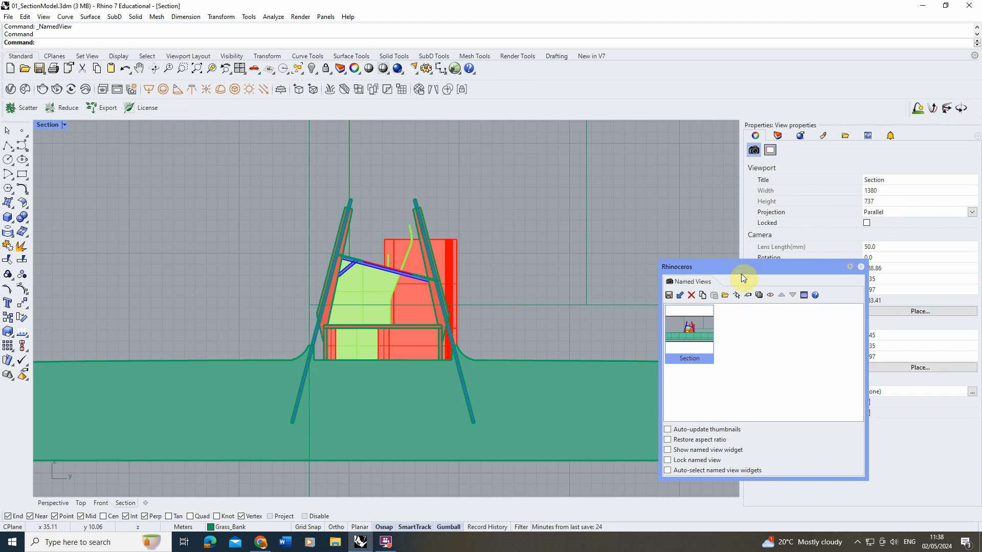
drag(741, 271, 633, 167)
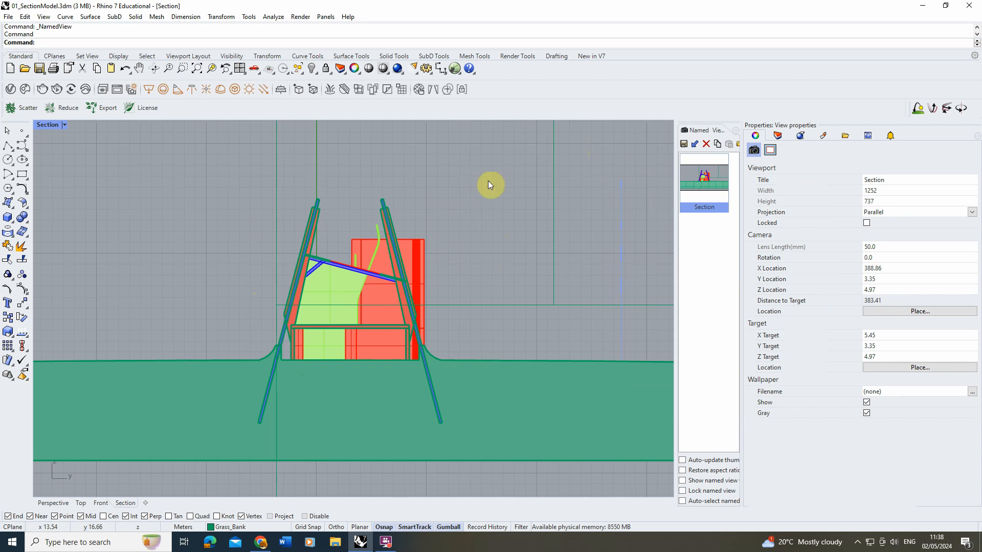
- Preview the section in Pen display mode and return the viewport to Shaded
click(64, 126)
click(104, 231)
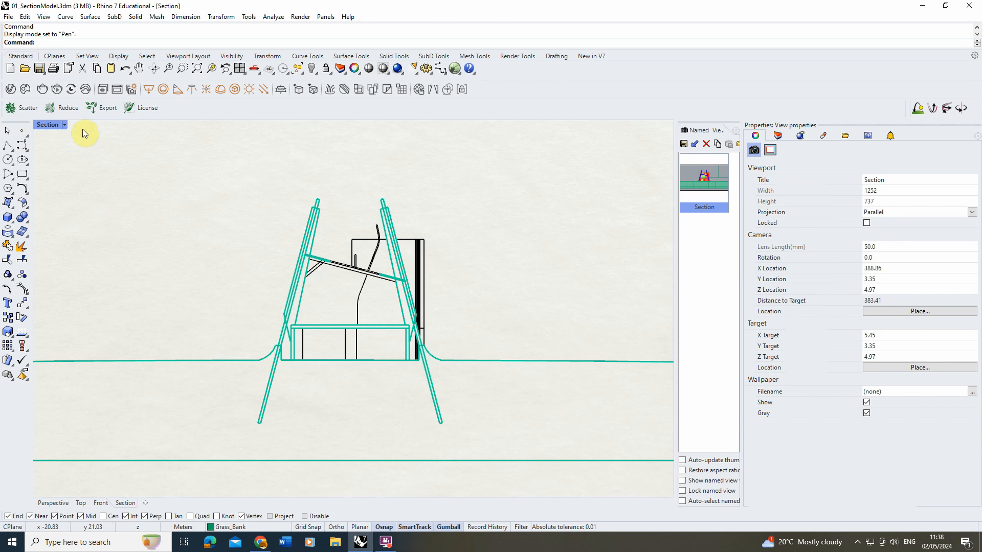
click(64, 125)
click(97, 147)
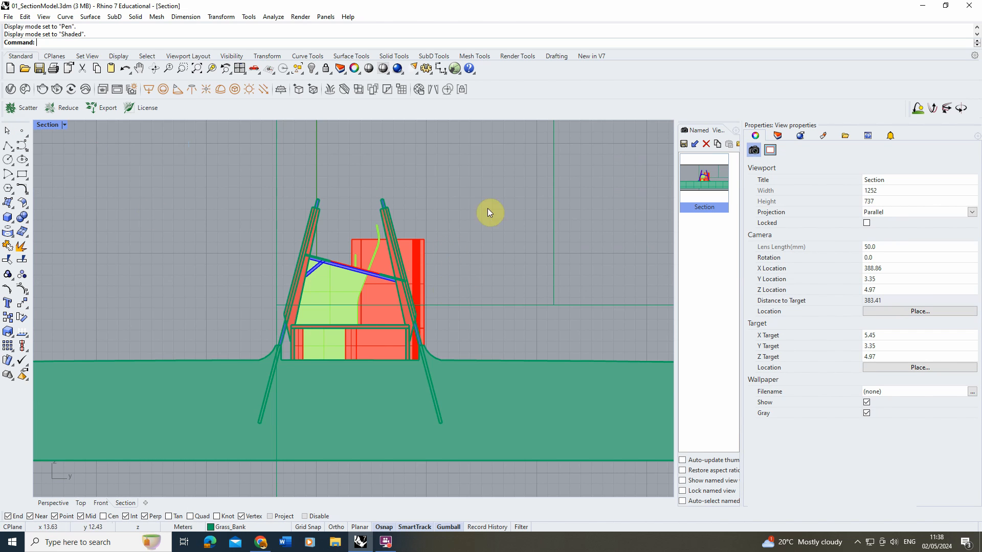
- Run Make2D on the whole model from the Section view, maintaining source layers and including clipping plane intersections
mouse_move(509, 192)
mouse_down()
mouse_move(315, 371)
mouse_move(180, 466)
mouse_up()
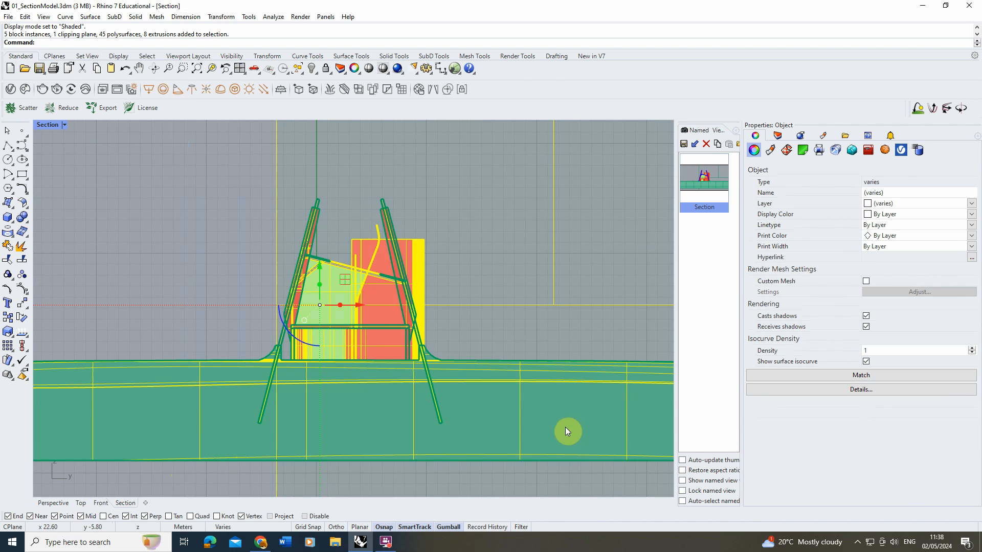
text(Make2D)
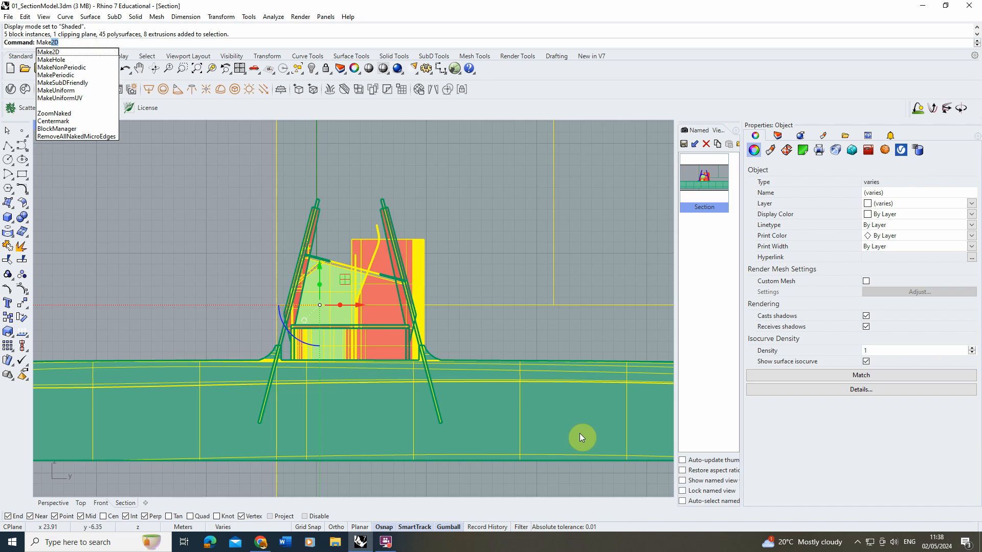
key(Return)
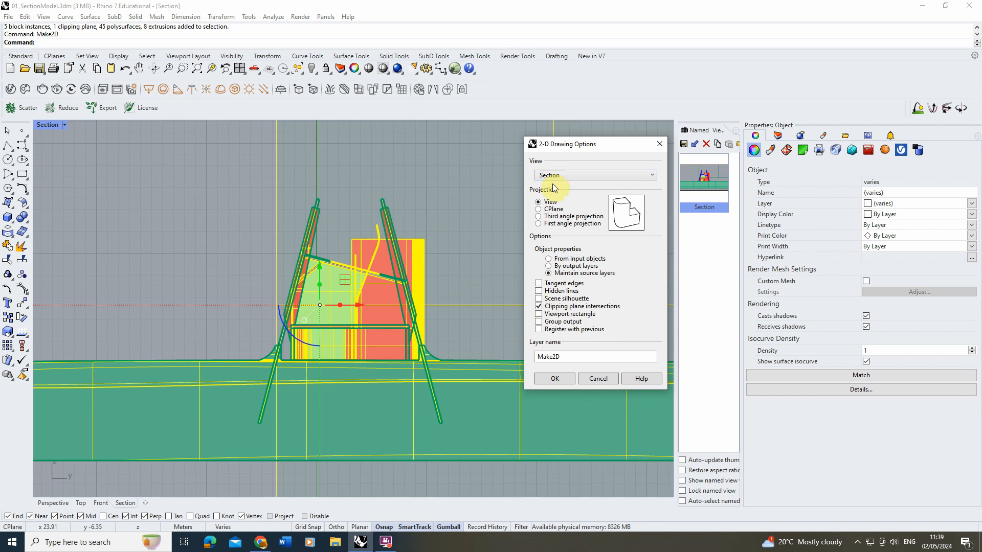
click(558, 378)
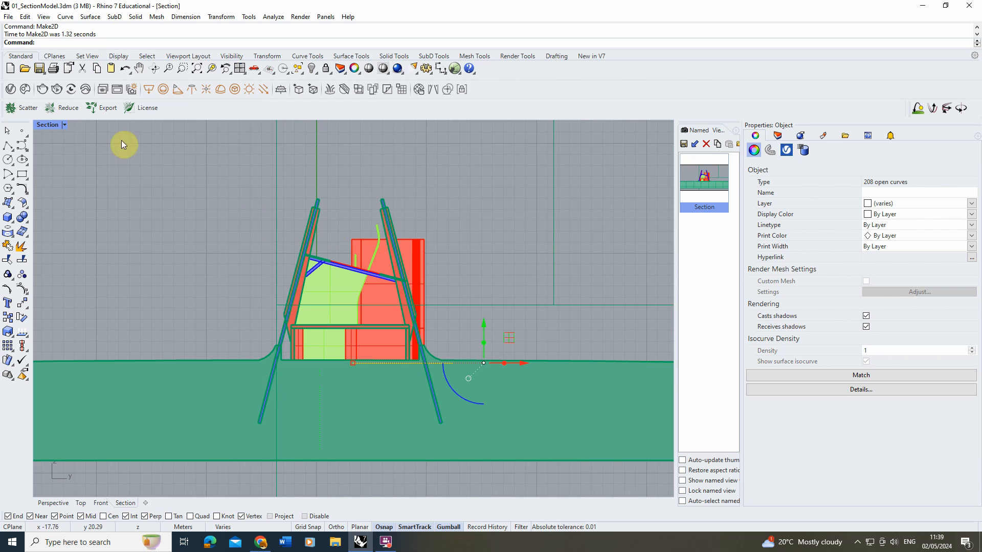
- Maximize the Top viewport and move the generated 2D section drawing along the X axis, well clear of the model
double_click(53, 125)
double_click(41, 125)
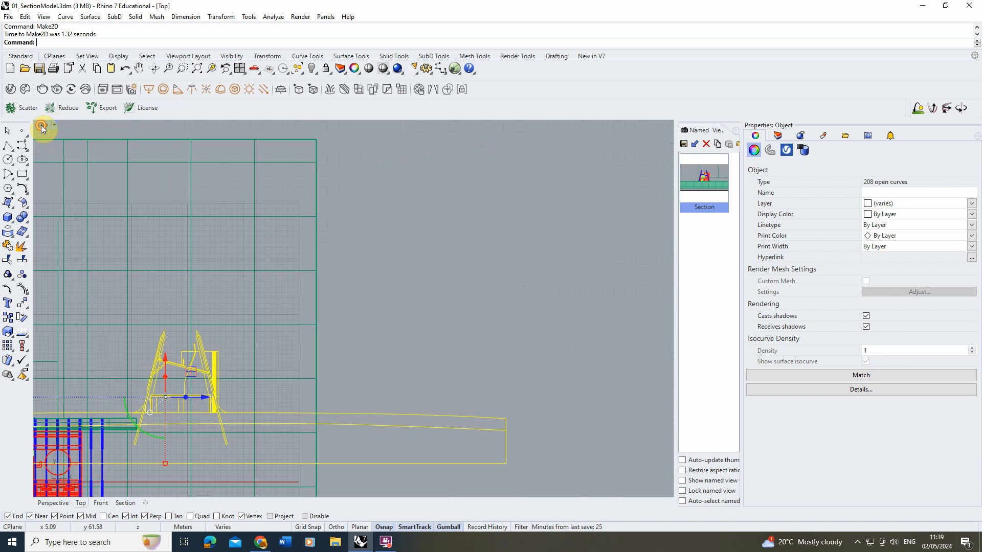
scroll(183, 232, down, 5)
drag(182, 241, 430, 249)
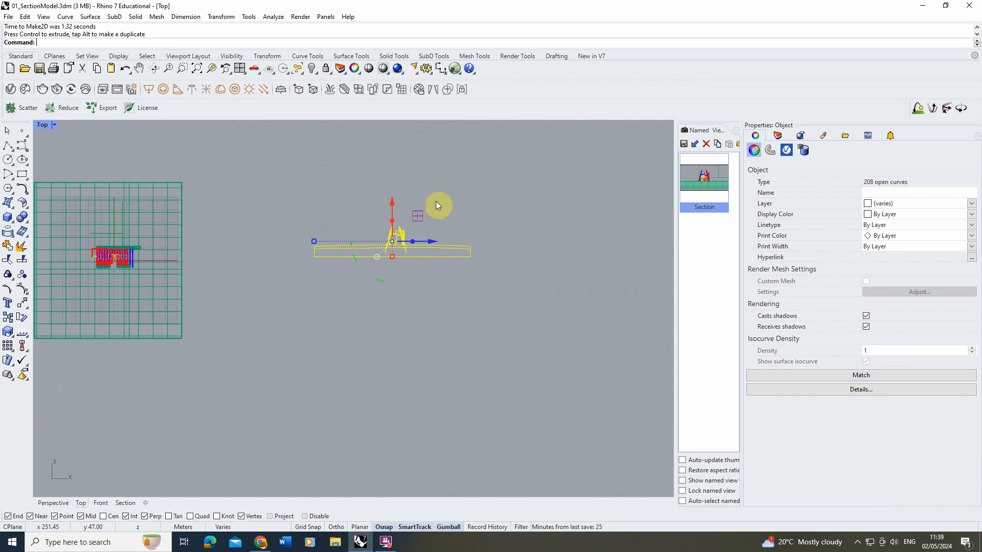
click(435, 201)
scroll(404, 235, up, 20)
scroll(266, 303, down, 10)
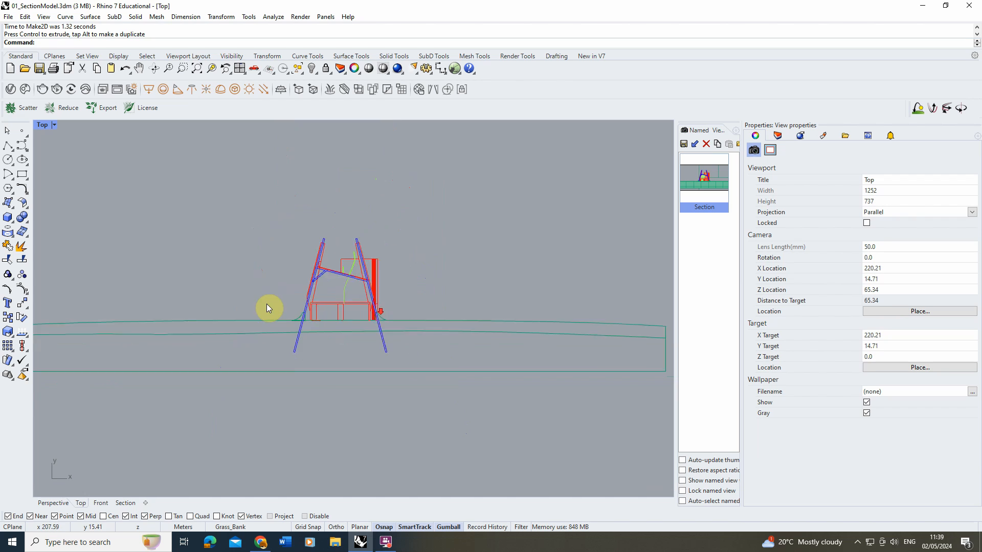
- Toggle the Make2D layer off and back on to check which linework it holds
click(777, 137)
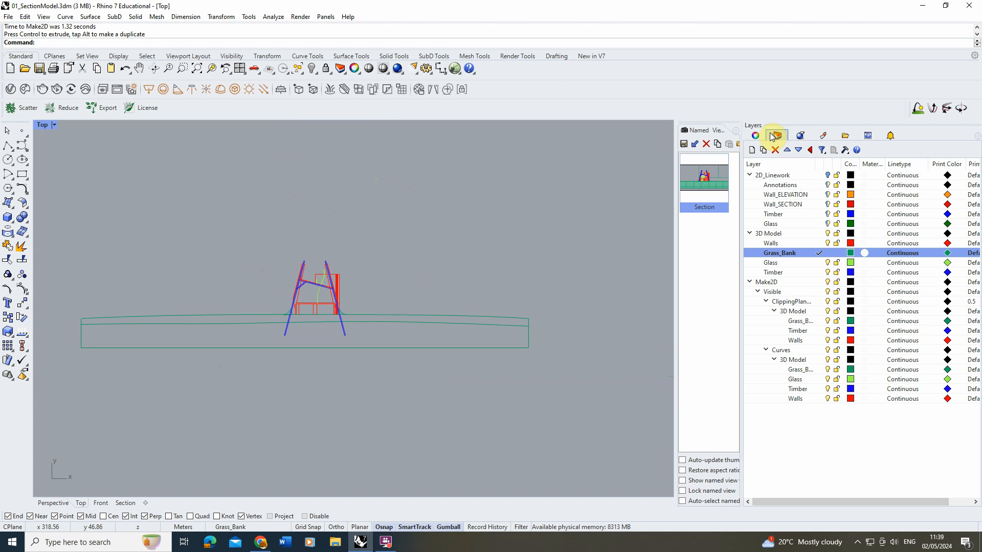
click(828, 282)
click(828, 282)
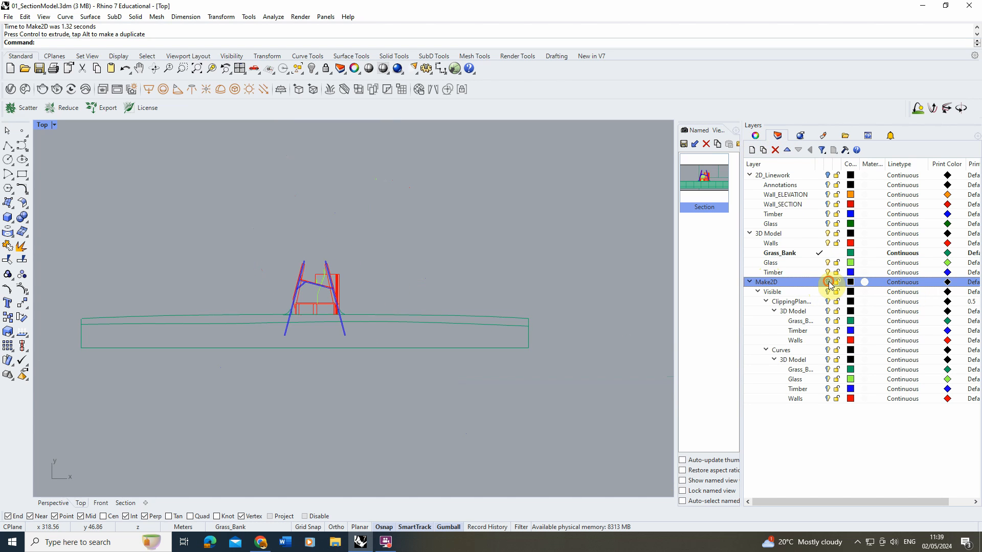
- Select all the 2D section curves and start exporting the selection to the 081_Section folder
drag(570, 251, 61, 384)
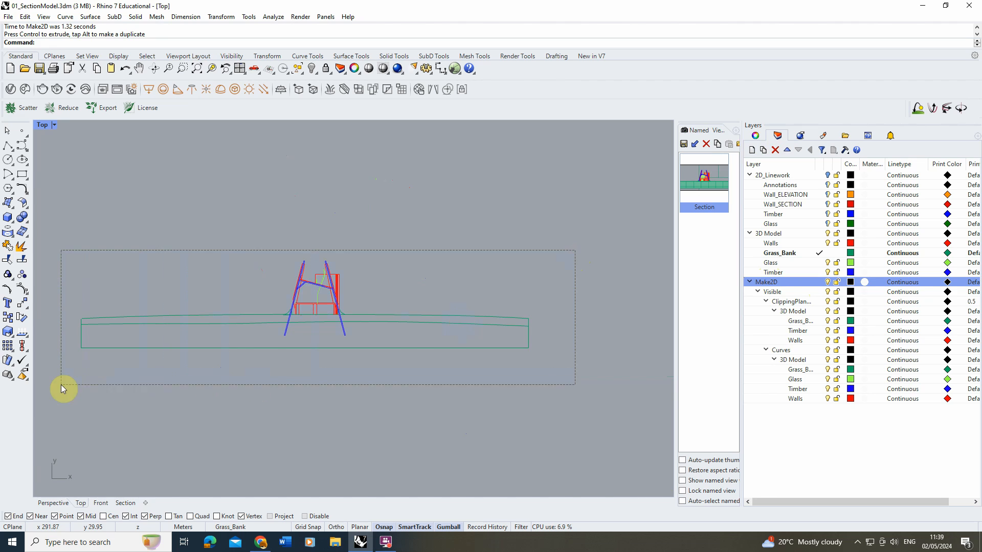
click(414, 285)
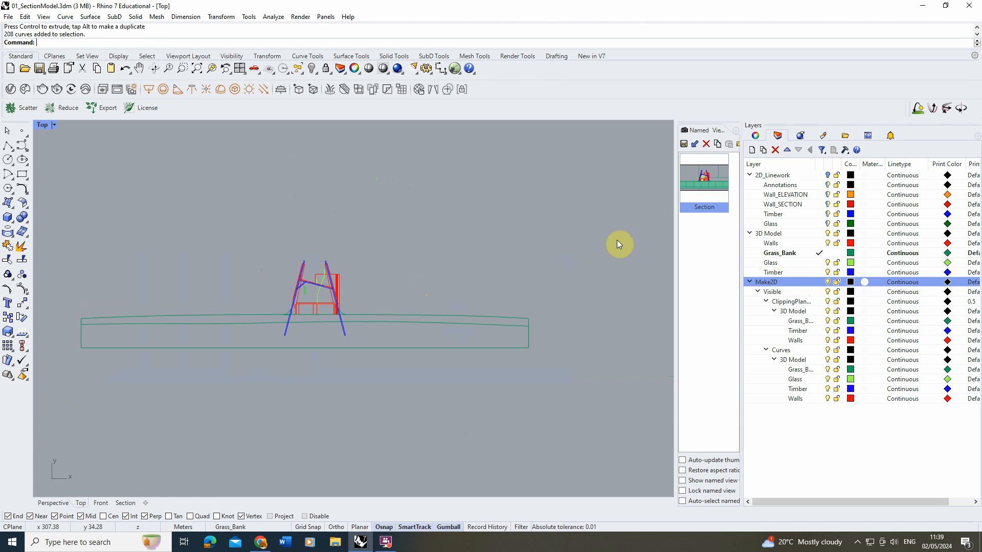
drag(617, 240, 58, 390)
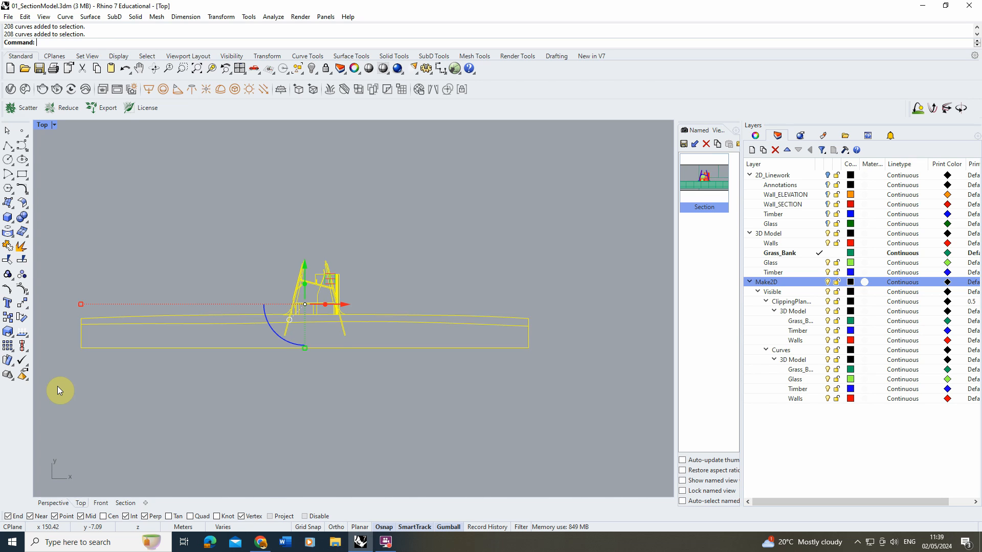
scroll(328, 372, up, 5)
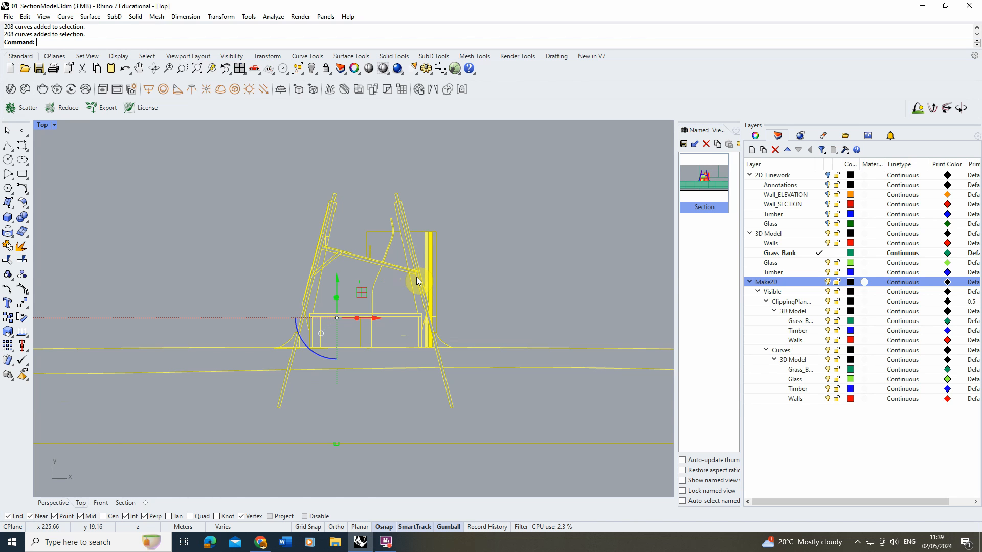
click(9, 17)
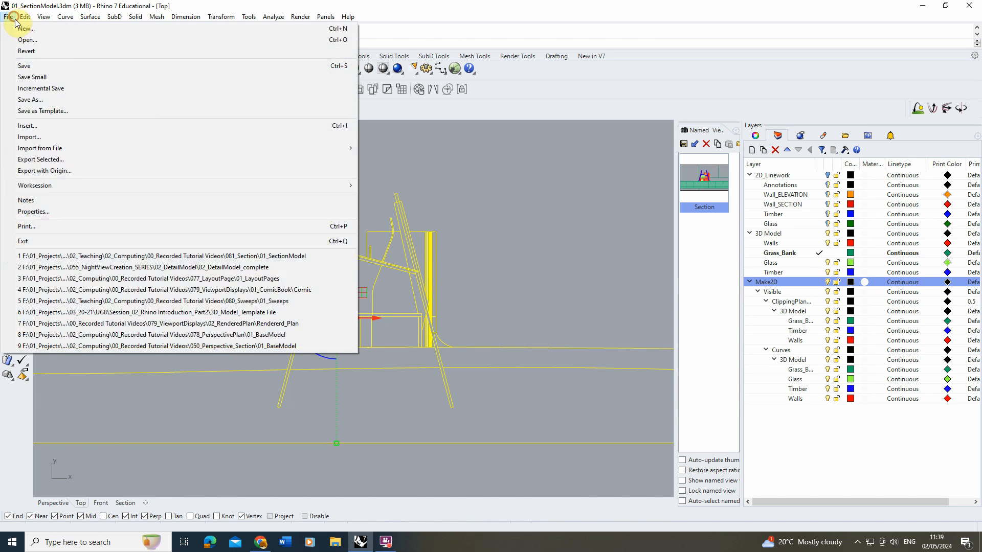
click(43, 159)
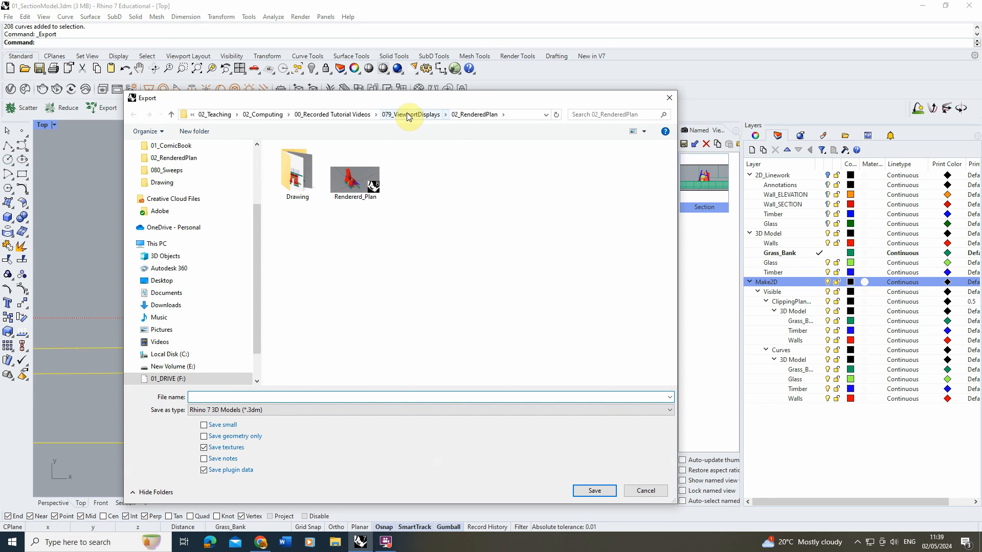
click(332, 114)
scroll(327, 370, down, 3)
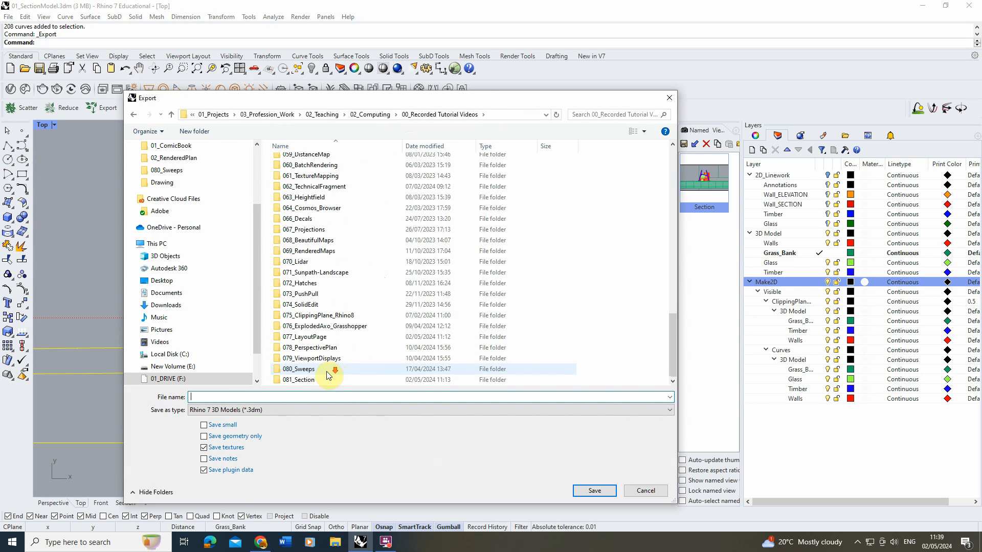
double_click(324, 375)
- Save the export in the 081_Section folder as an Adobe Illustrator file named Section
click(250, 410)
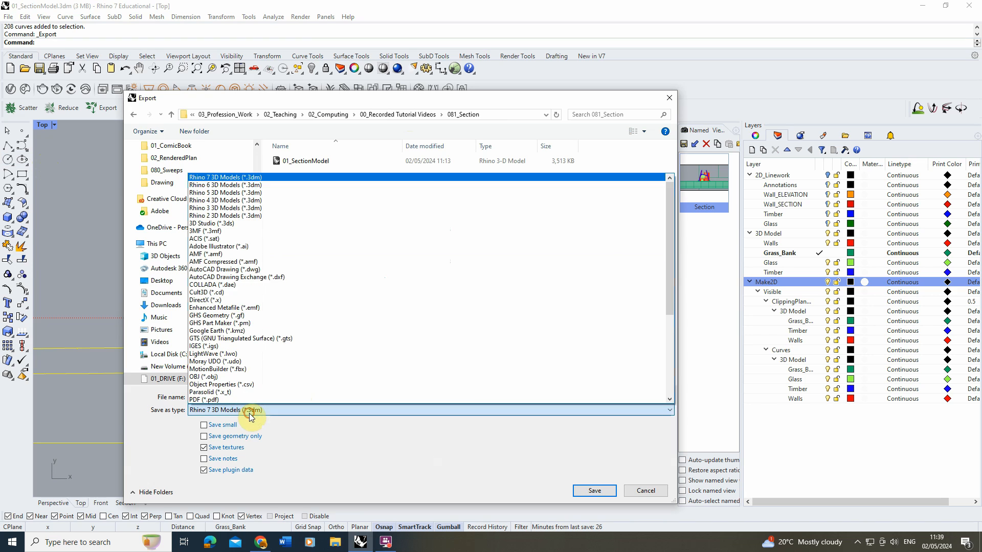
click(233, 246)
click(235, 397)
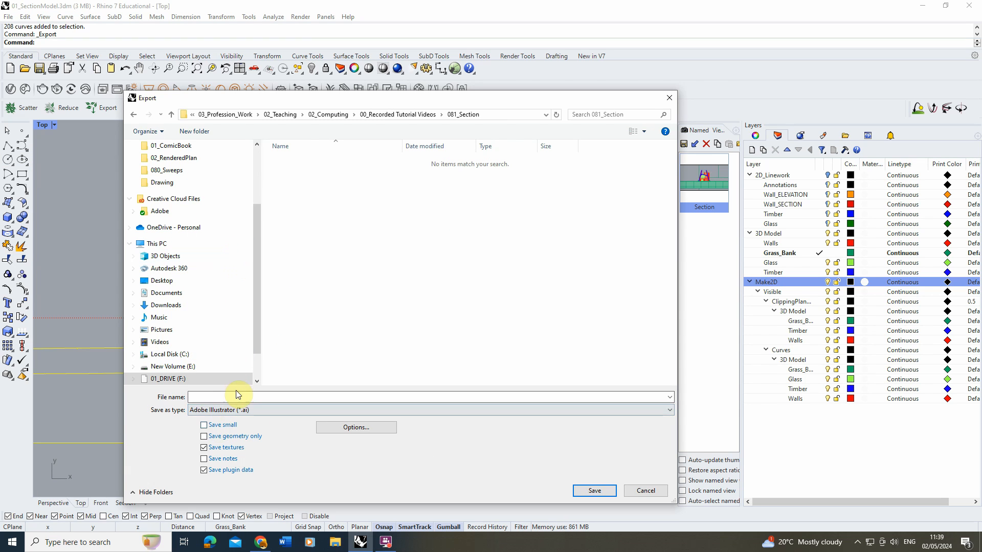
text(Section)
click(593, 491)
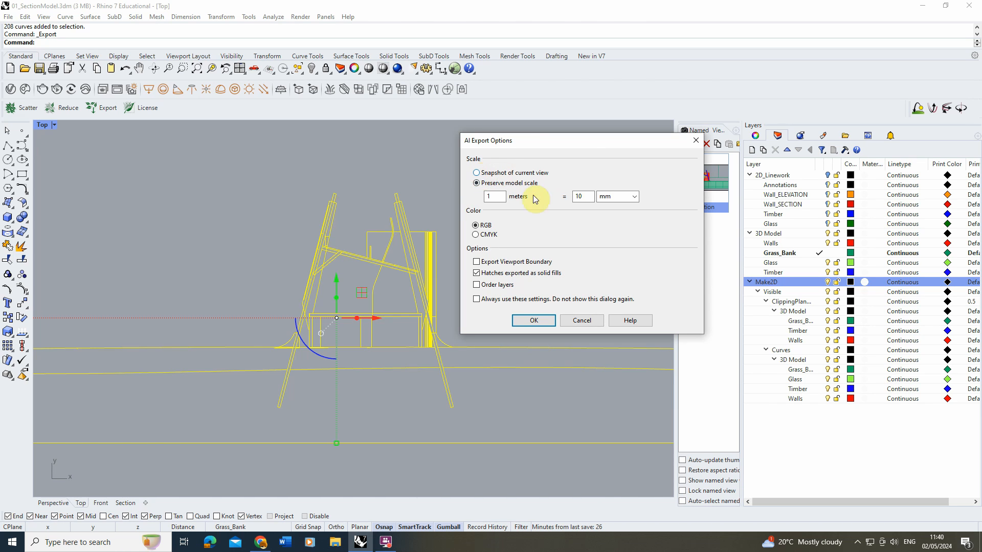
- Set the AI export scale to a snapshot of the current view and complete the export with RGB color
click(498, 171)
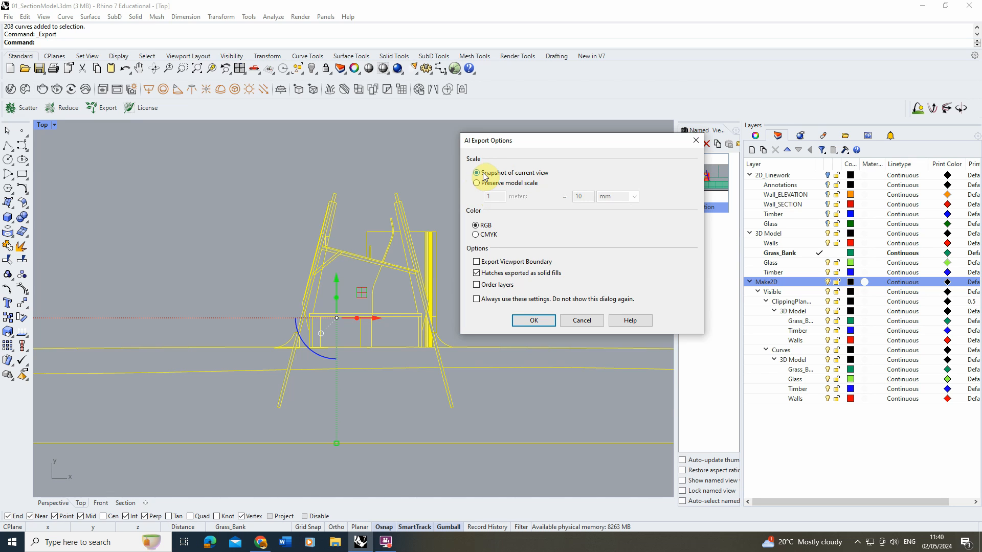
click(481, 184)
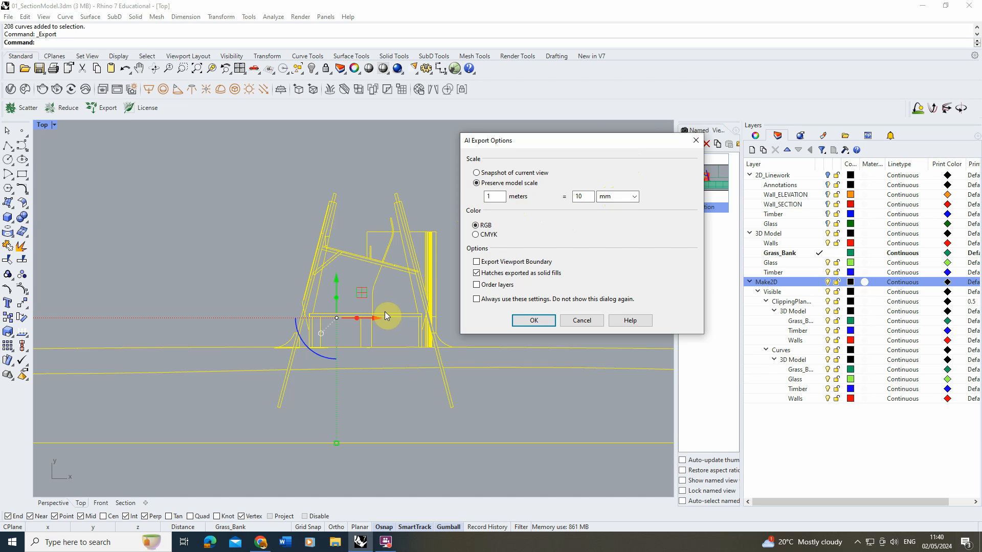
click(500, 174)
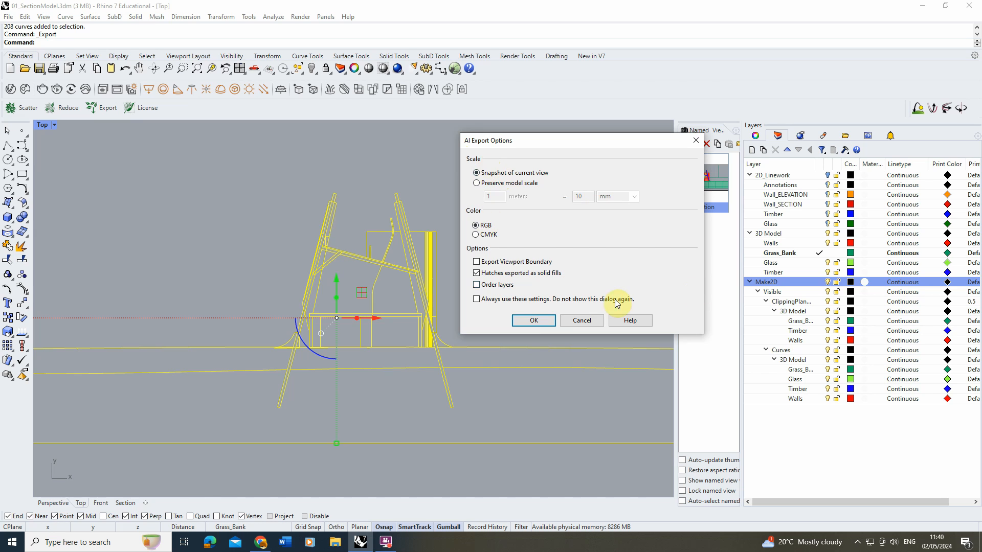
click(539, 319)
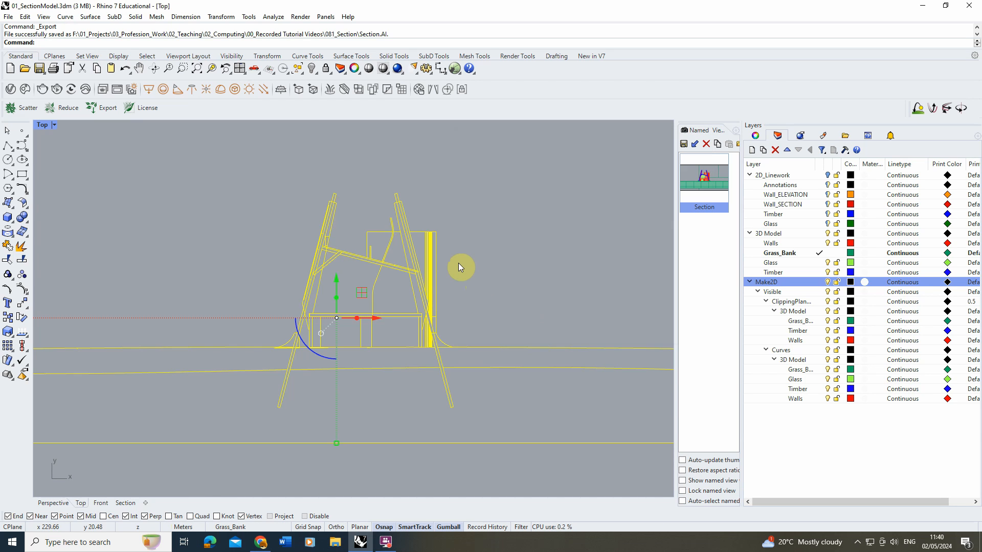
click(539, 257)
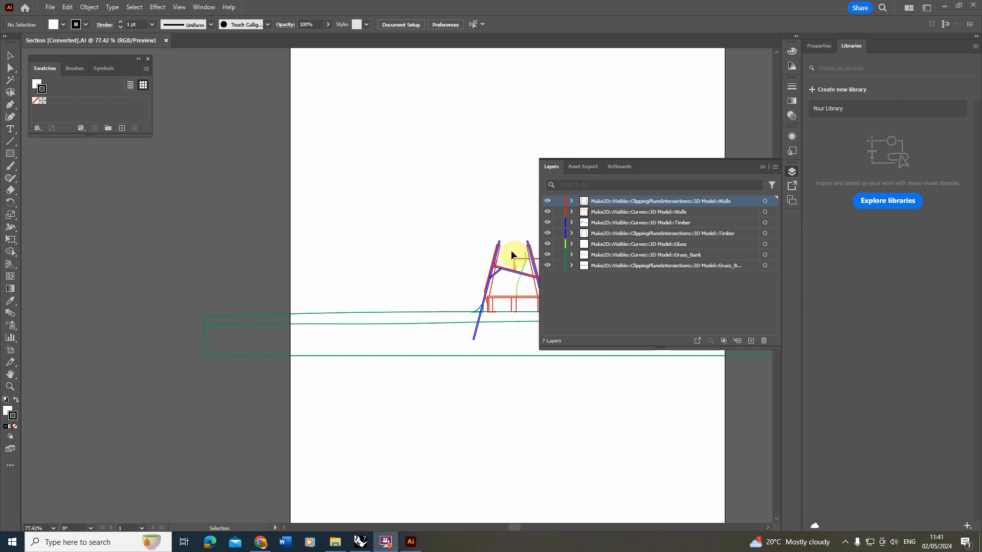
- In Illustrator, hide the Curves layers for Walls, Timber, Glass and Grass_Bank and inspect the clipping plane intersection linework
alt+scroll(521, 304, up, 4)
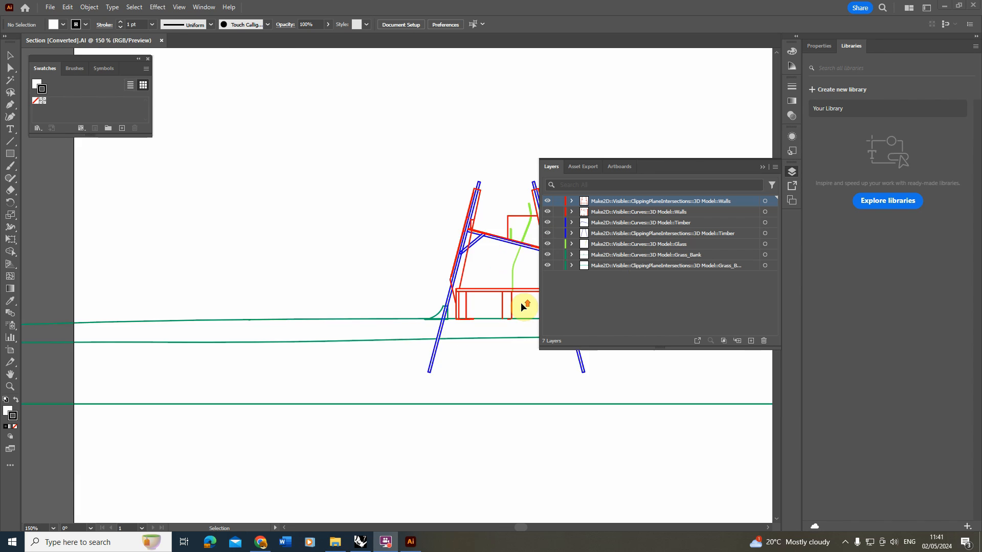
alt+scroll(118, 279, down, 5)
alt+scroll(88, 266, up, 1)
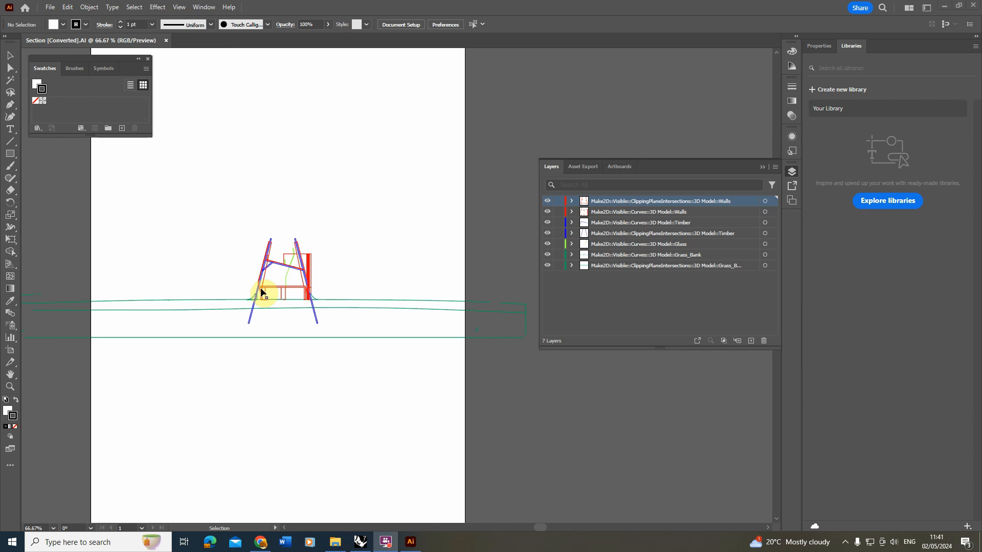
alt+scroll(261, 293, up, 2)
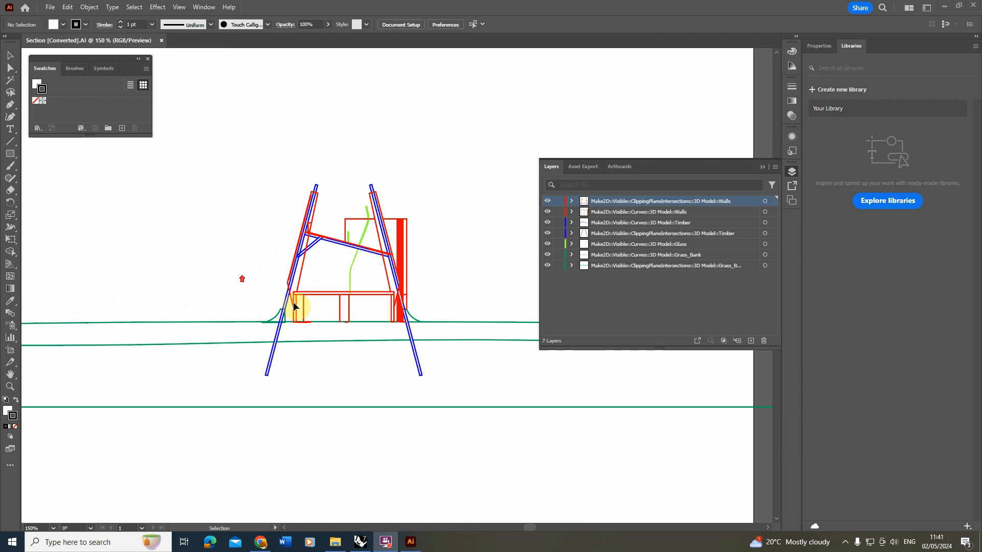
click(639, 233)
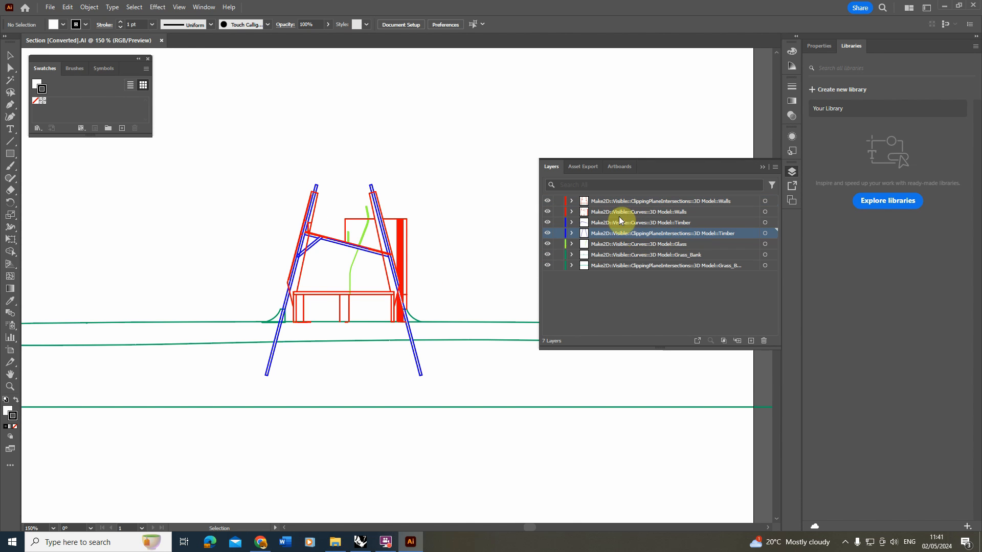
click(547, 211)
click(547, 223)
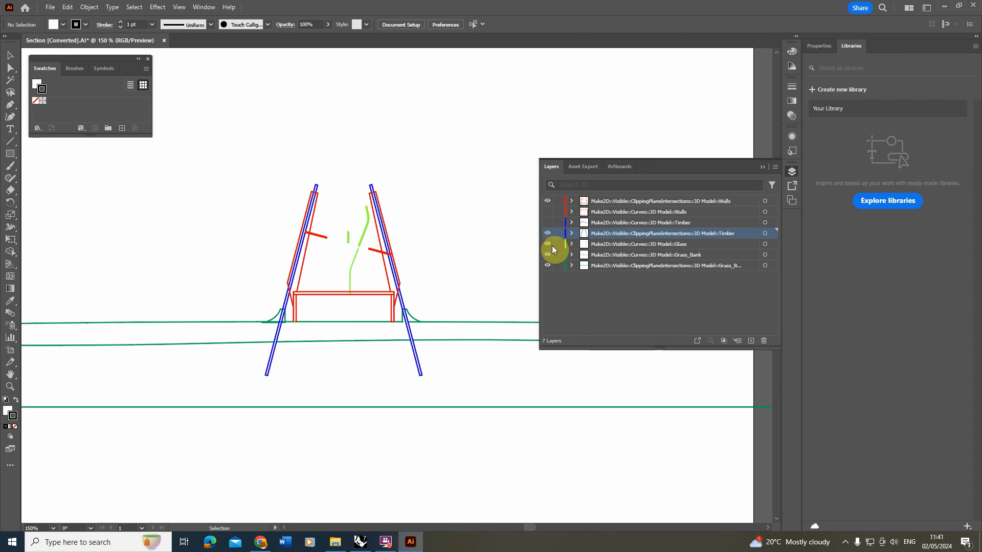
click(548, 244)
click(547, 255)
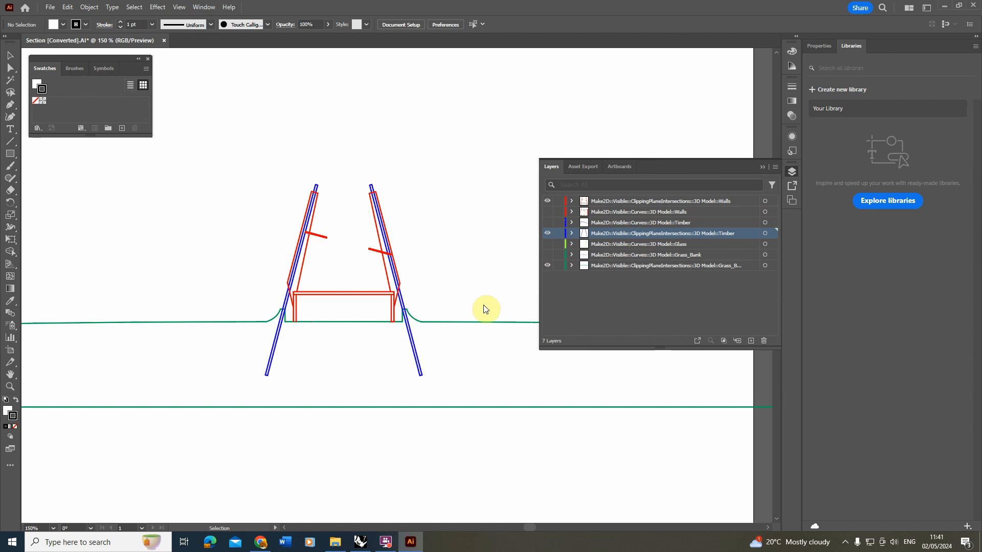
alt+scroll(299, 270, down, 2)
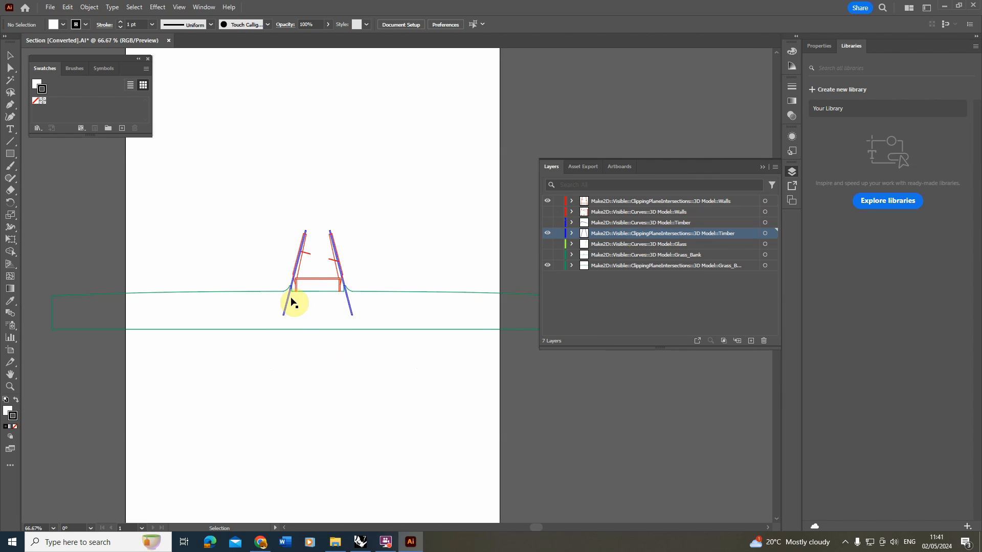
alt+scroll(313, 271, up, 3)
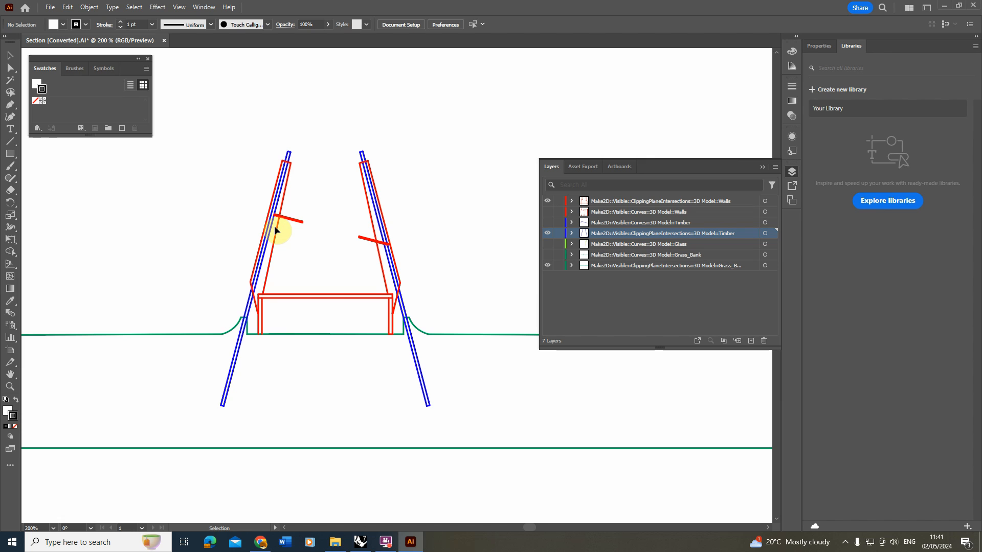
- Show the Curves layers for Walls, Timber, Glass and Grass_Bank again to view the whole section drawing
click(548, 211)
click(547, 223)
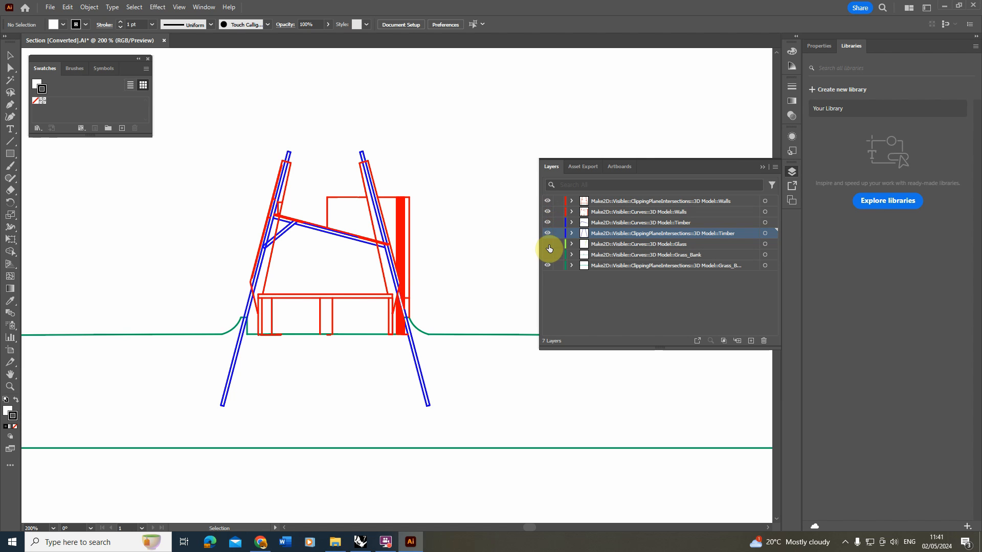
click(548, 244)
click(548, 255)
click(547, 265)
alt+scroll(357, 262, down, 3)
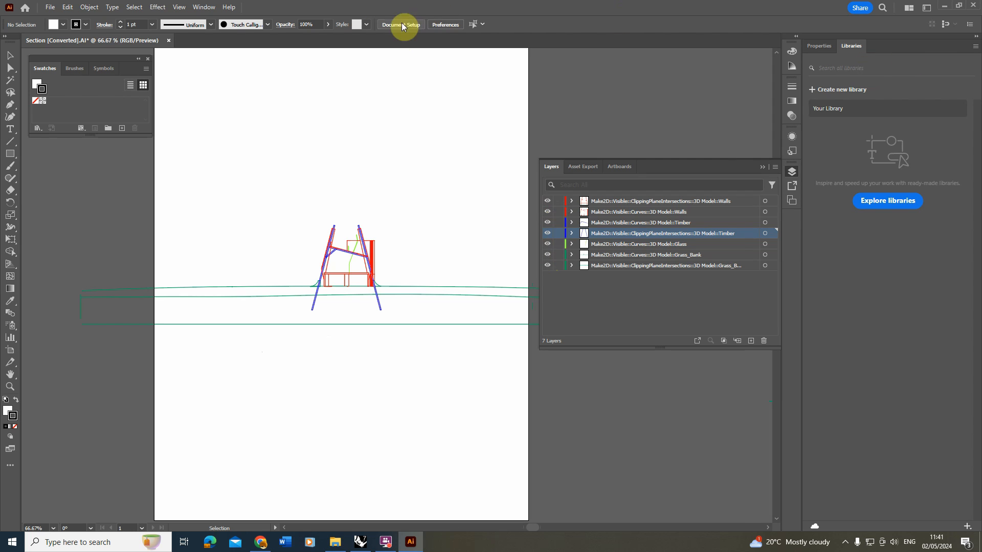
- Edit the artboard and switch it to landscape orientation, 40 cm wide by 30 cm high
click(402, 25)
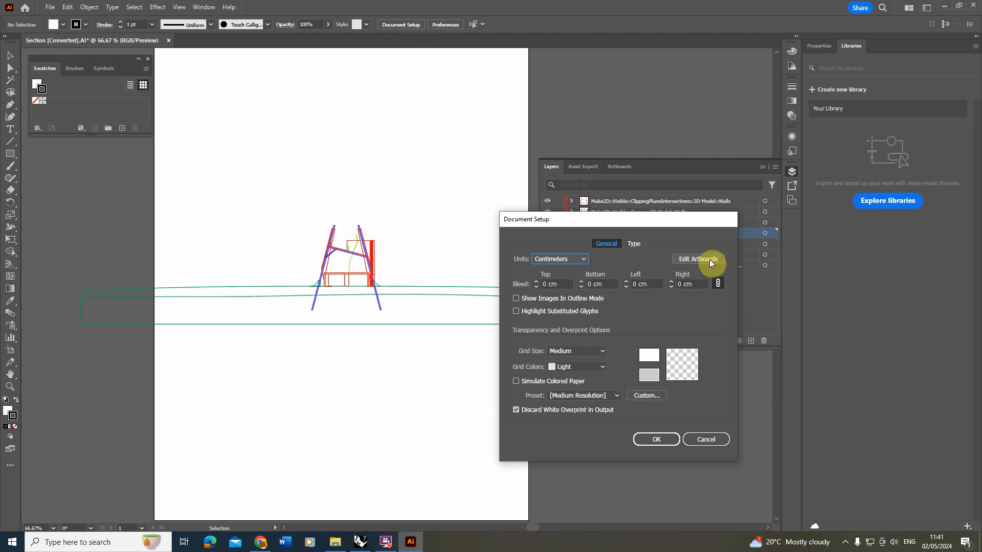
click(707, 259)
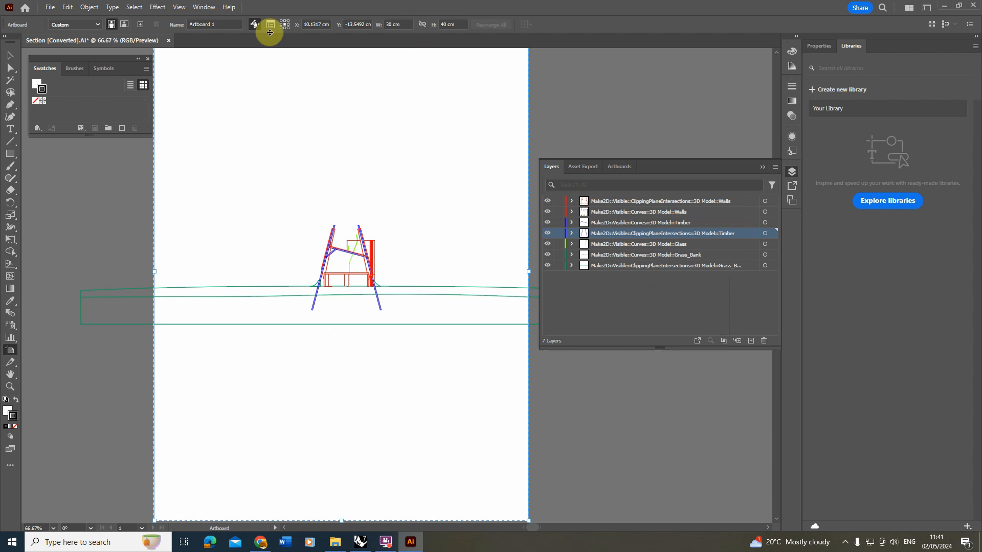
click(124, 25)
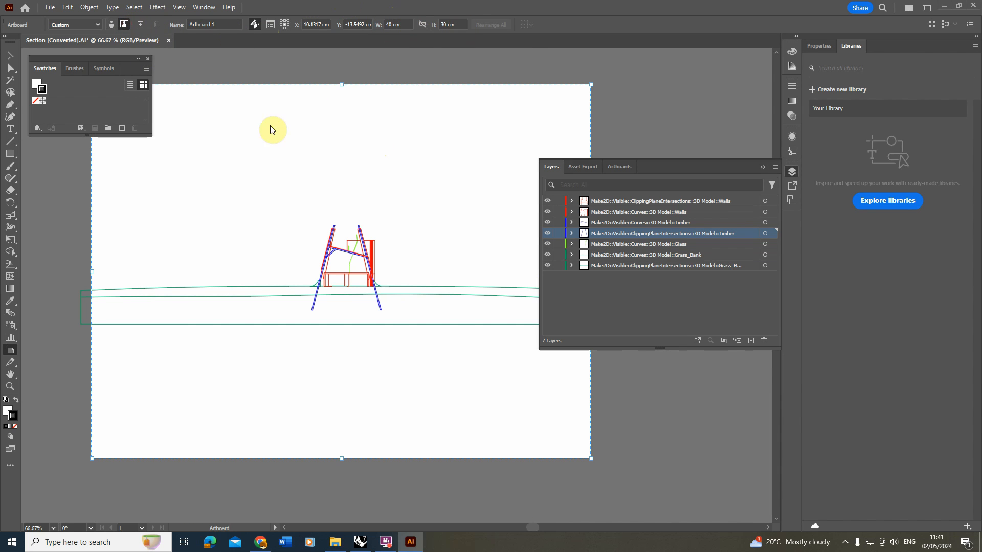
click(291, 74)
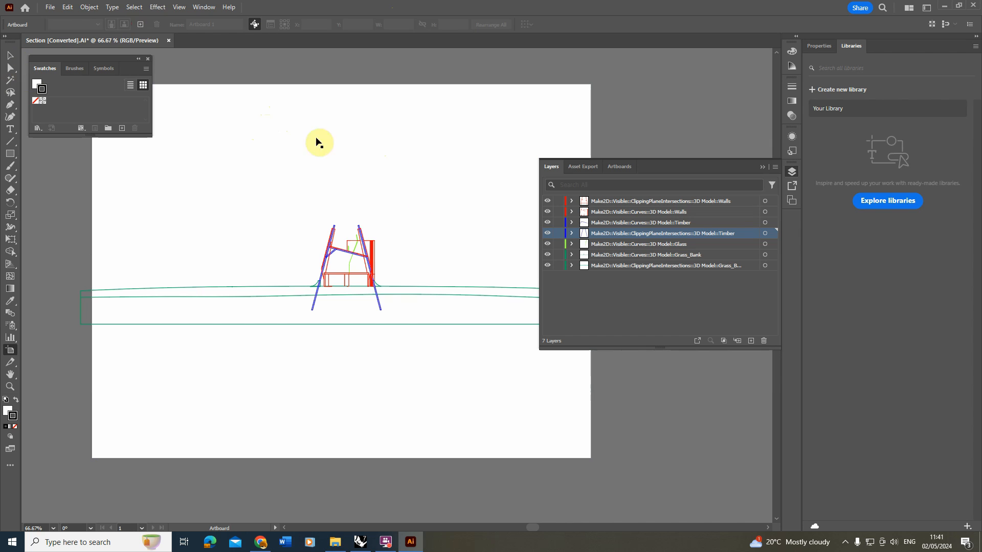
alt+scroll(258, 239, down, 1)
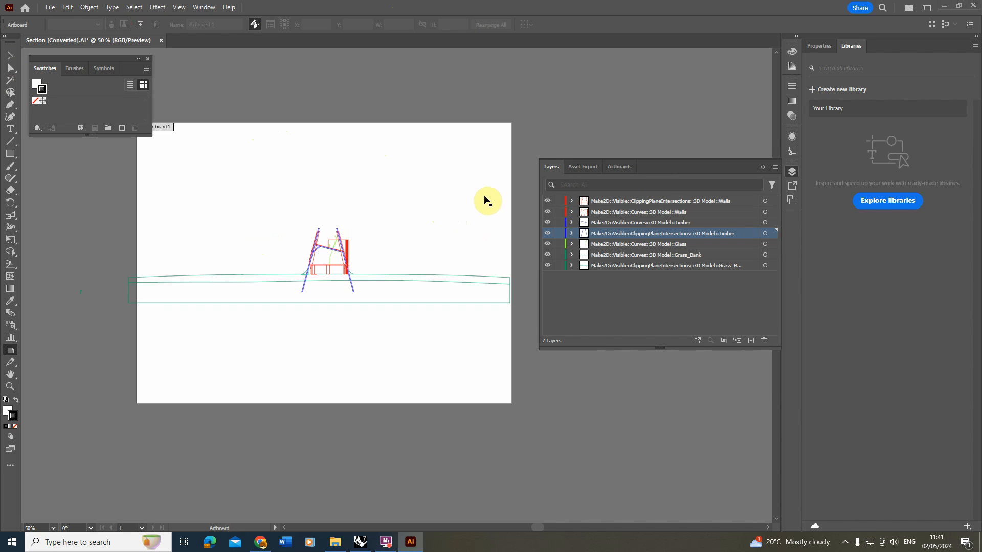
click(199, 204)
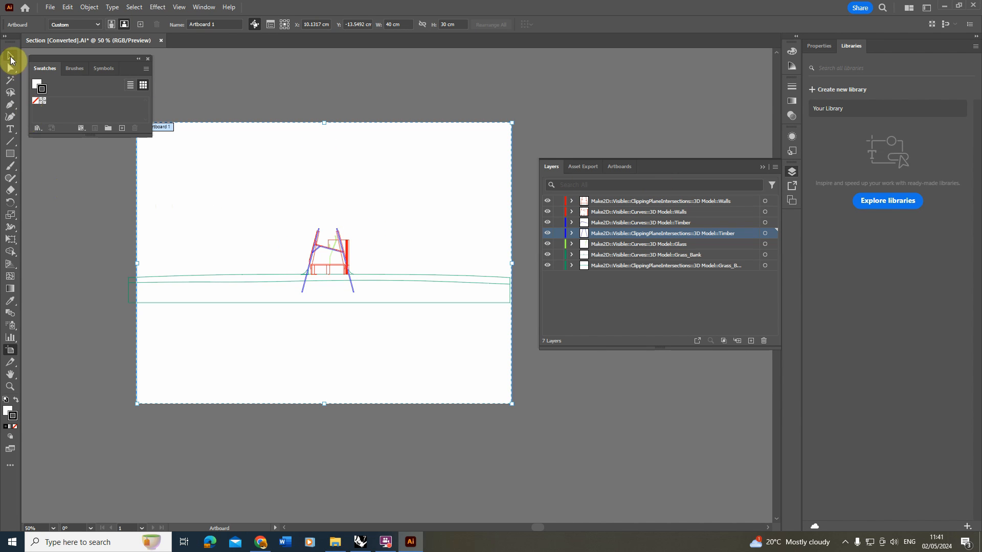
- Select all the section linework and scale it up proportionally to about 111.4 by 21.7 cm, keeping the building centred on the artboard
click(11, 57)
drag(105, 200, 532, 366)
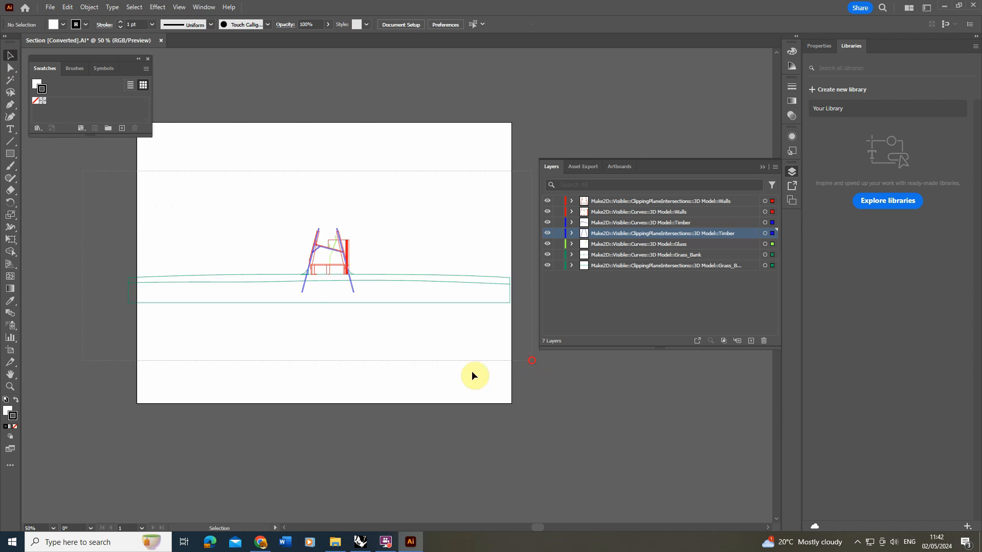
alt+shift+drag(320, 304, 322, 363)
drag(353, 290, 340, 289)
alt+shift+drag(305, 368, 307, 370)
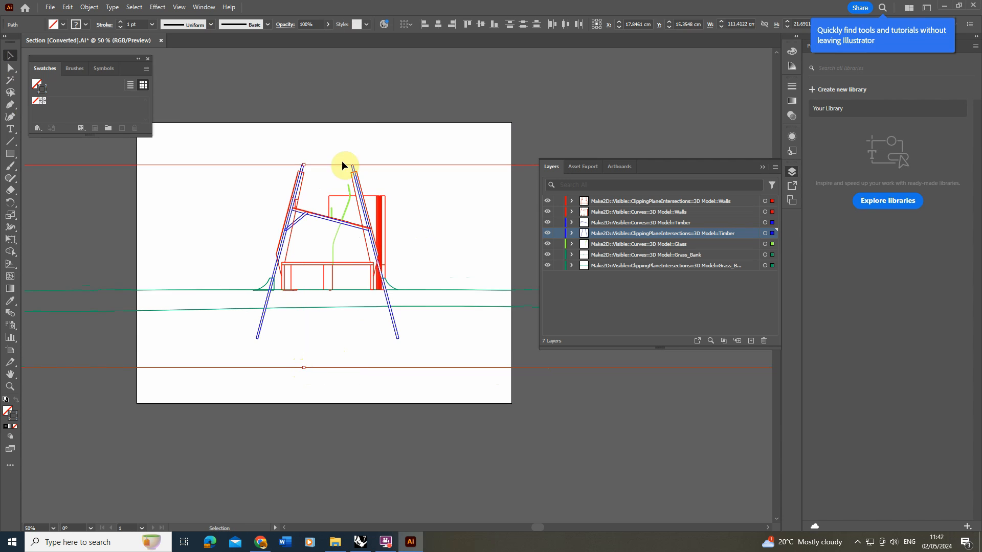
click(345, 115)
- Select all the section linework across every layer and set its stroke color to black (000000)
alt+scroll(316, 222, up, 1)
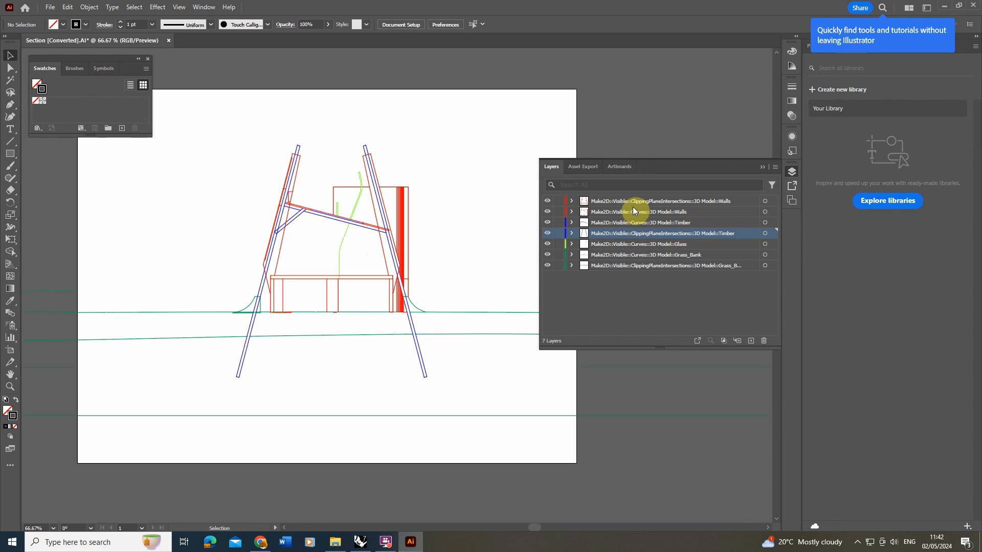
alt+scroll(209, 229, down, 2)
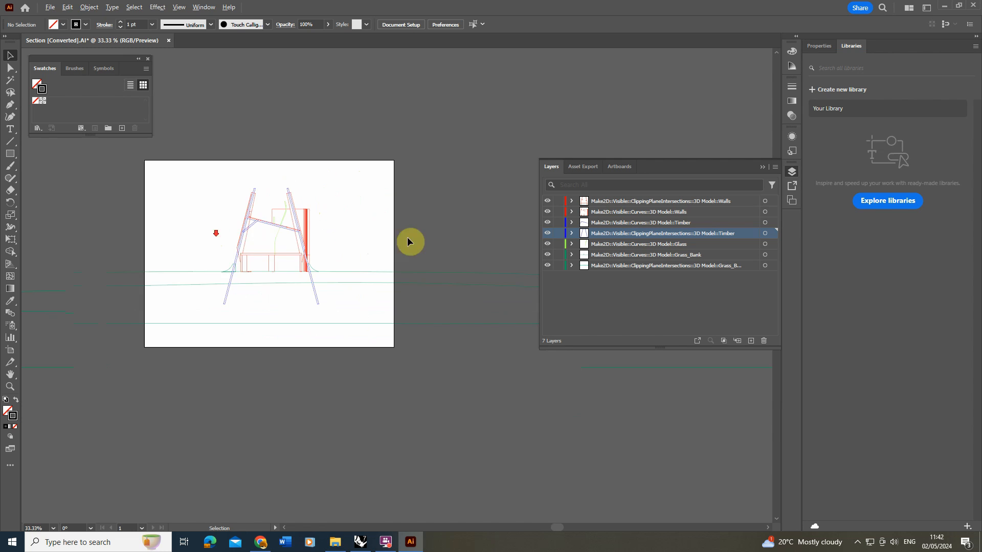
alt+scroll(364, 238, down, 1)
alt+scroll(259, 228, down, 1)
drag(69, 177, 327, 306)
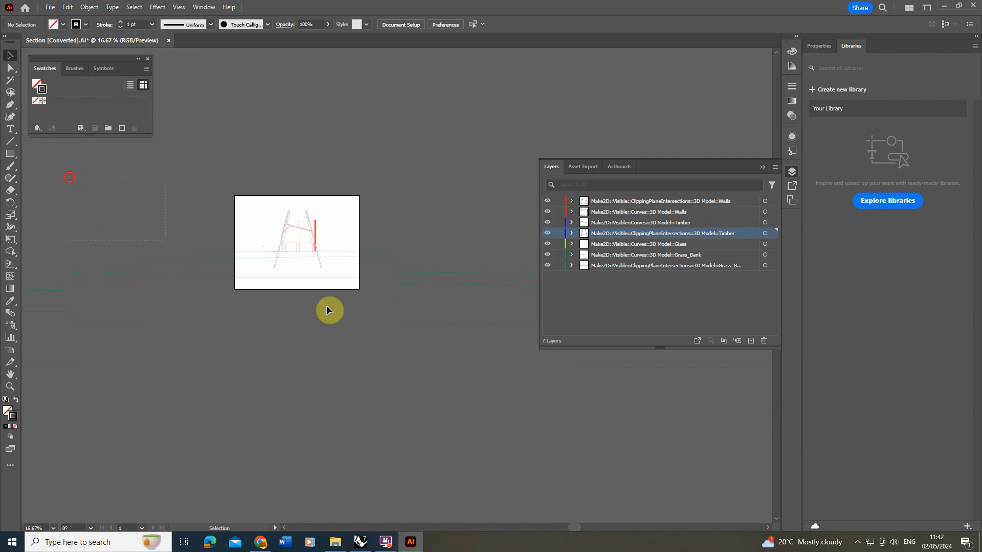
drag(489, 334, 490, 334)
alt+scroll(324, 248, up, 5)
alt+scroll(307, 235, down, 1)
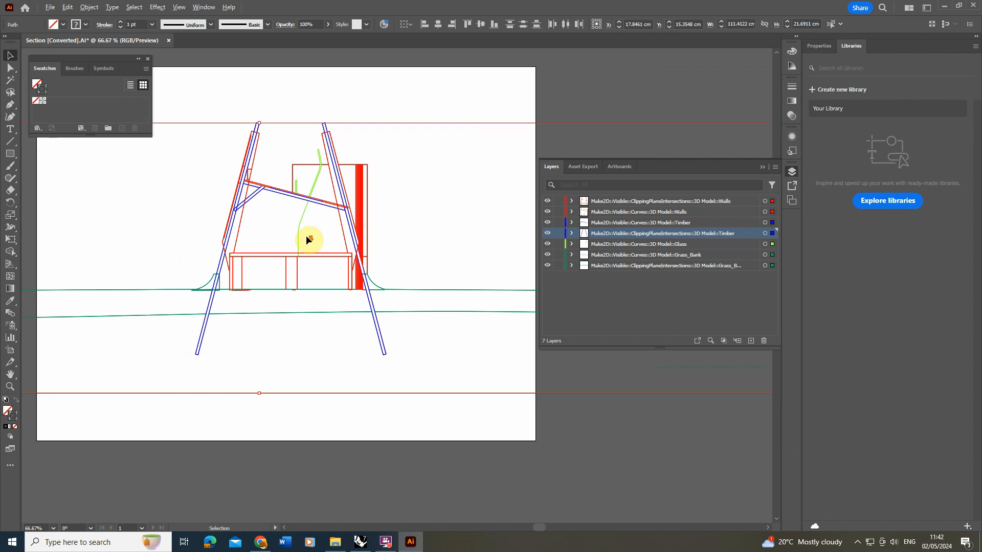
double_click(11, 419)
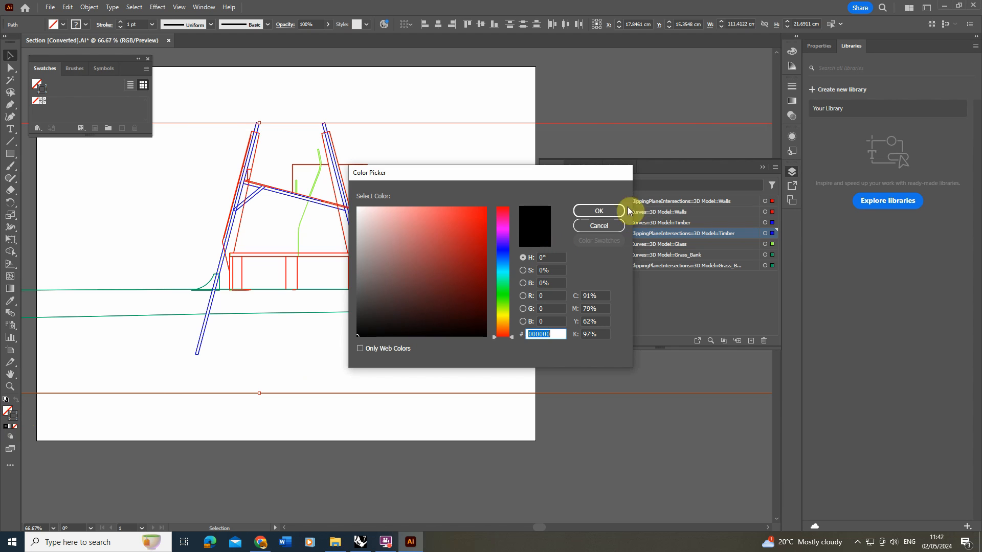
click(599, 211)
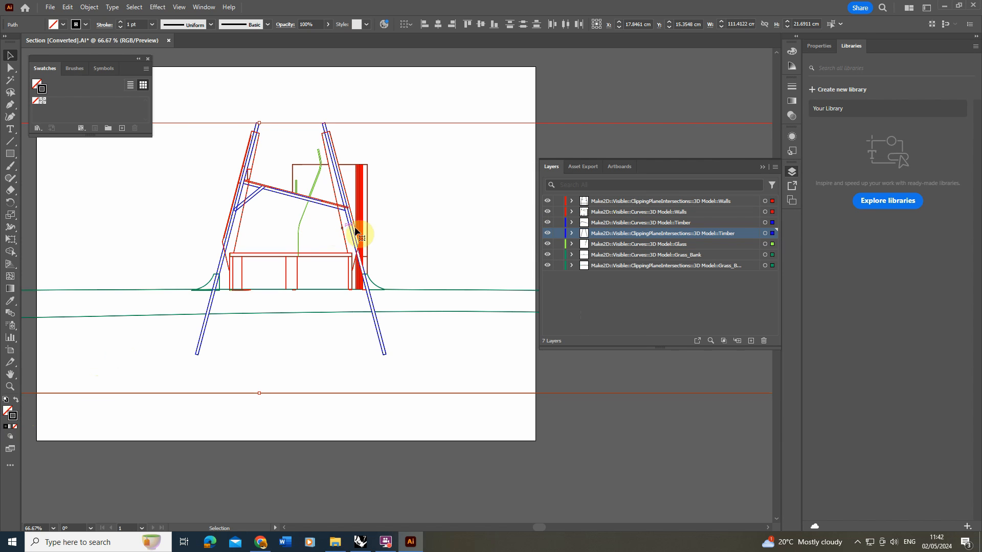
click(415, 222)
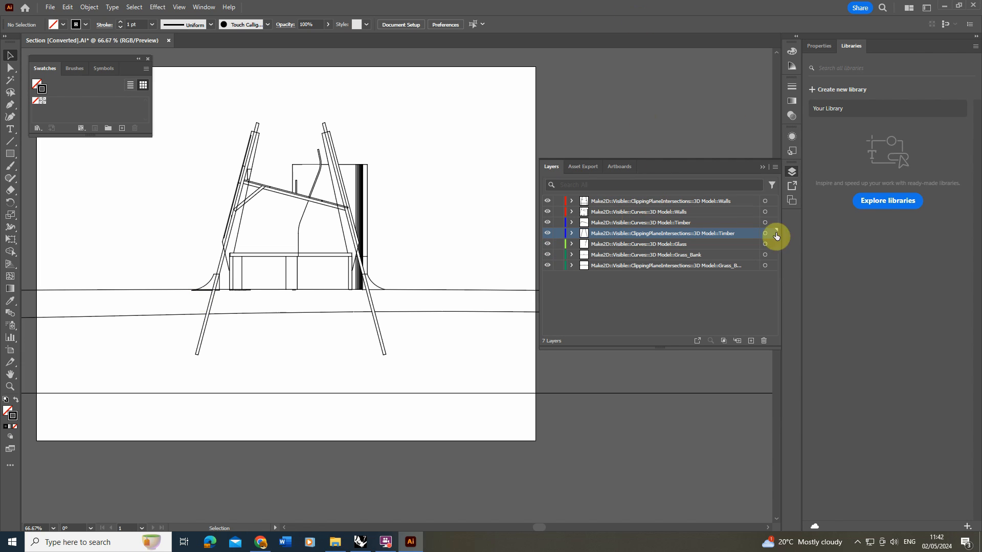
- Hide the Walls, Timber, Glass and Grass_Bank Curves layers, leaving only the clipping plane intersection layers on
click(547, 212)
click(547, 223)
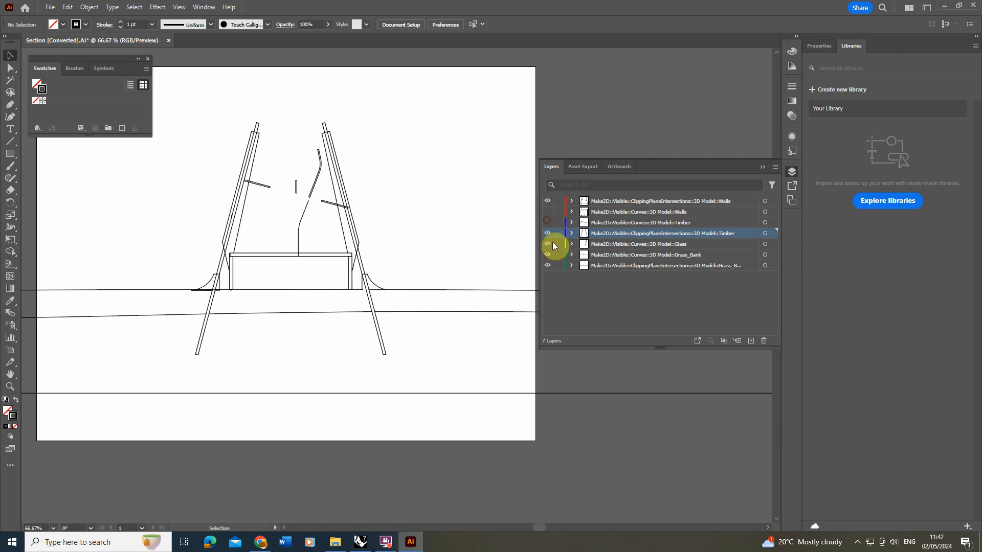
click(547, 244)
click(547, 255)
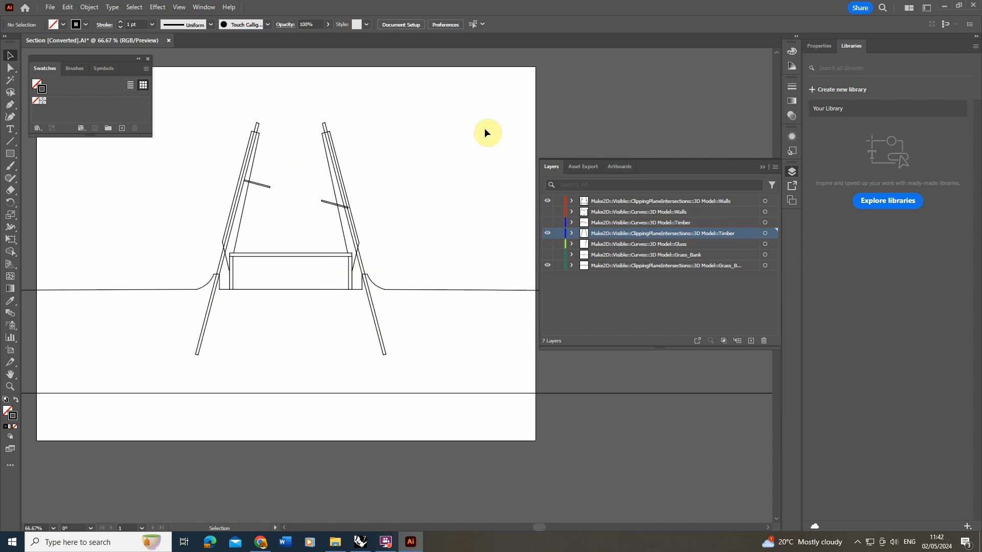
- Set the stroke weight of the Grass_Bank clipping plane intersection linework to 1.5 pt
click(765, 266)
alt+scroll(270, 285, up, 1)
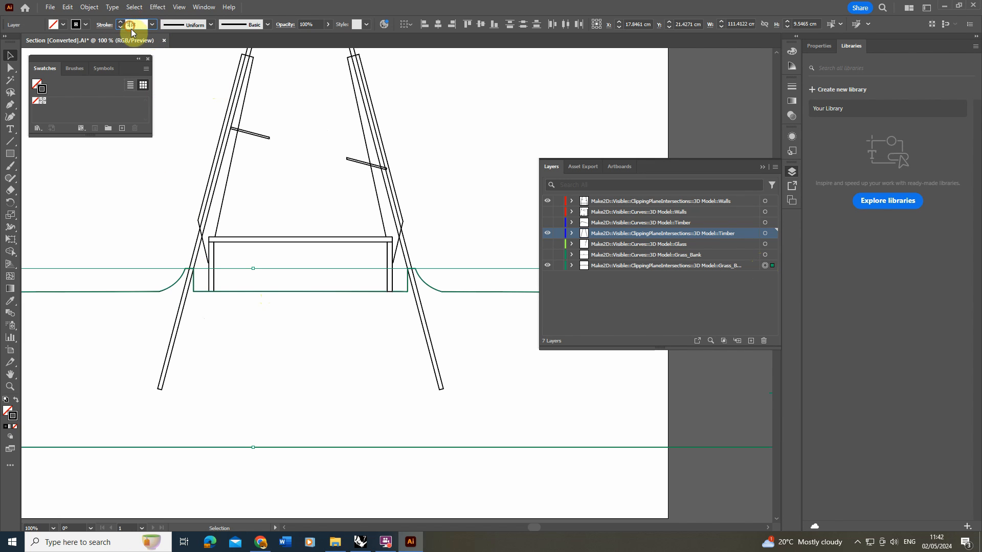
text(.5)
key(Return)
click(290, 205)
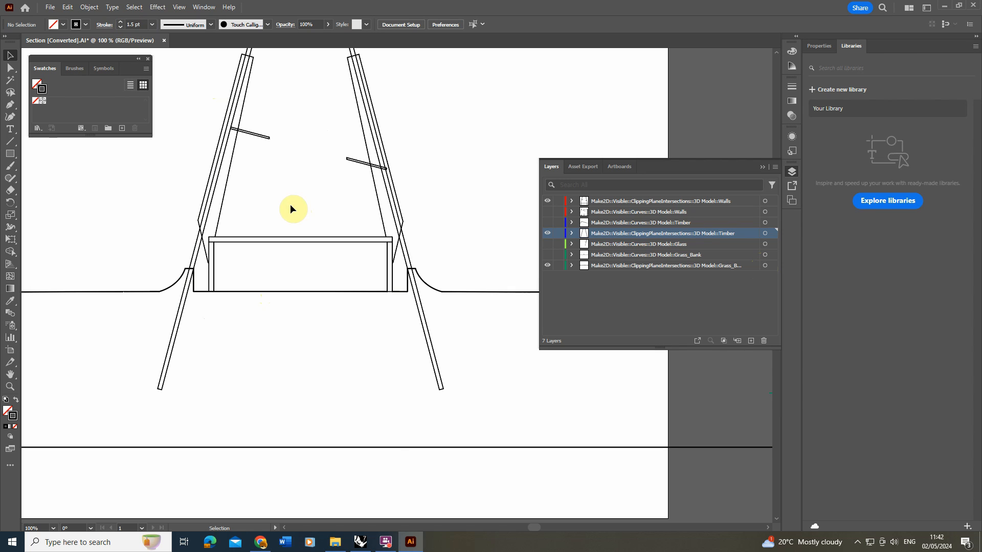
- Set the stroke weight of the Timber clipping plane intersection linework to 0.75 pt
click(765, 201)
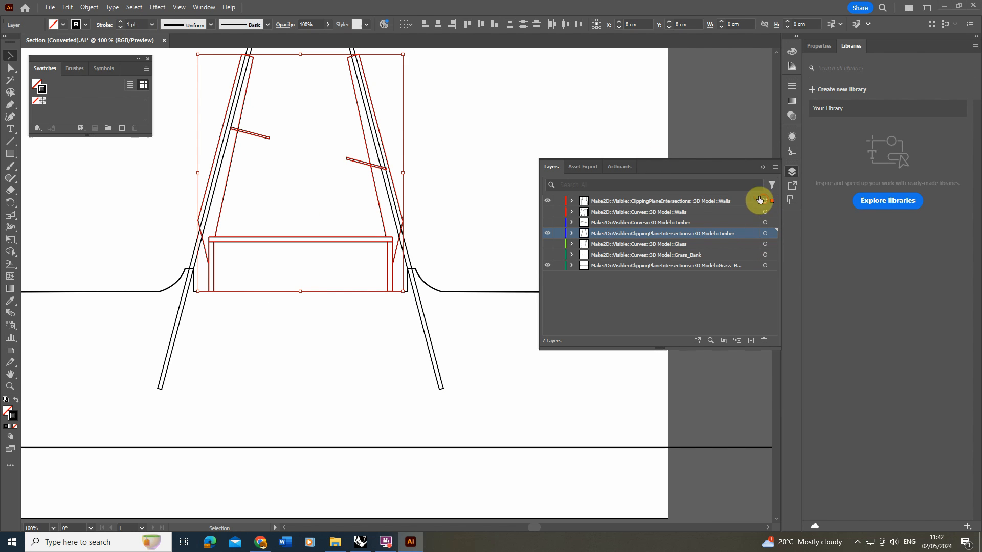
click(764, 233)
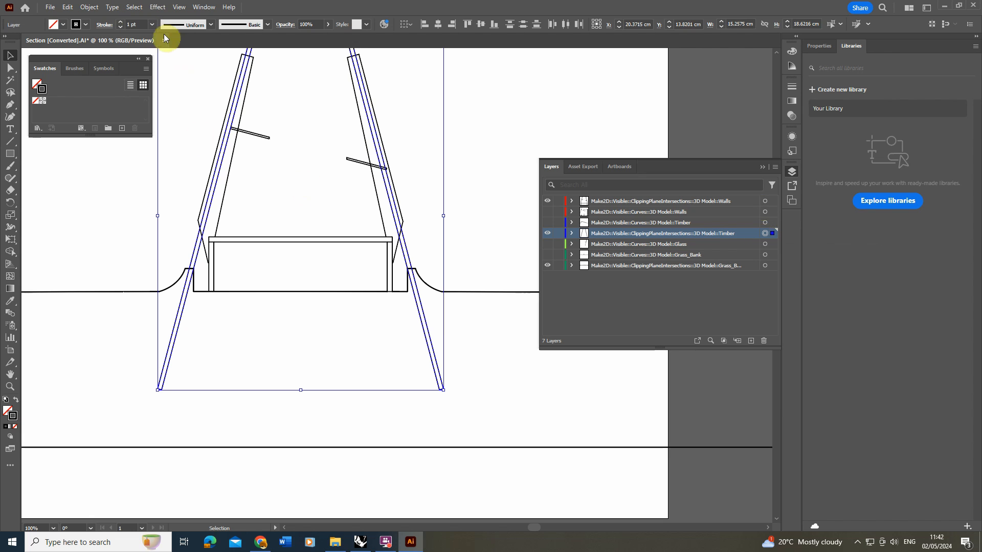
click(149, 28)
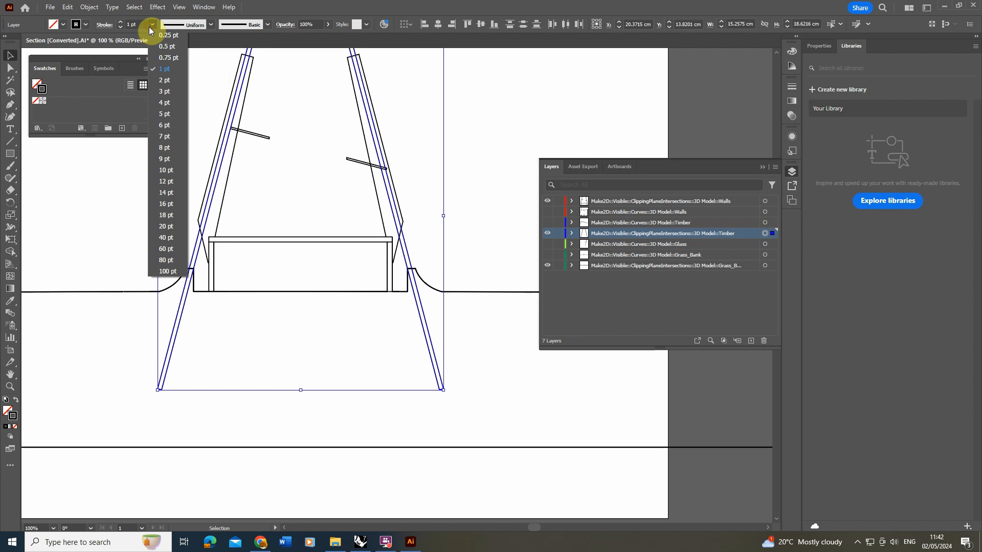
click(165, 53)
click(274, 119)
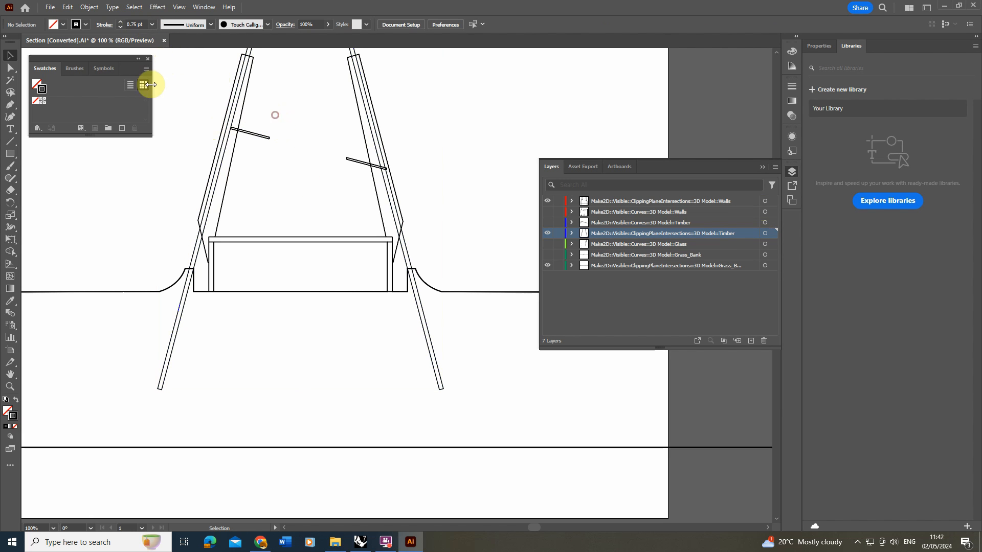
- Select the two short sloping cut members between the leaning walls and set their stroke weight to 0.75 pt
alt+scroll(278, 125, up, 4)
click(332, 182)
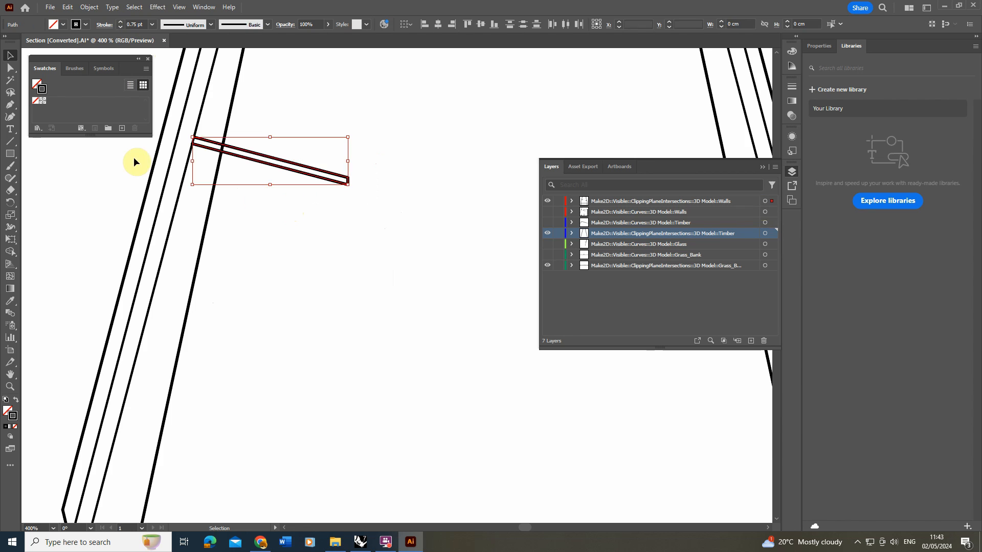
alt+scroll(136, 159, down, 2)
shift+click(395, 219)
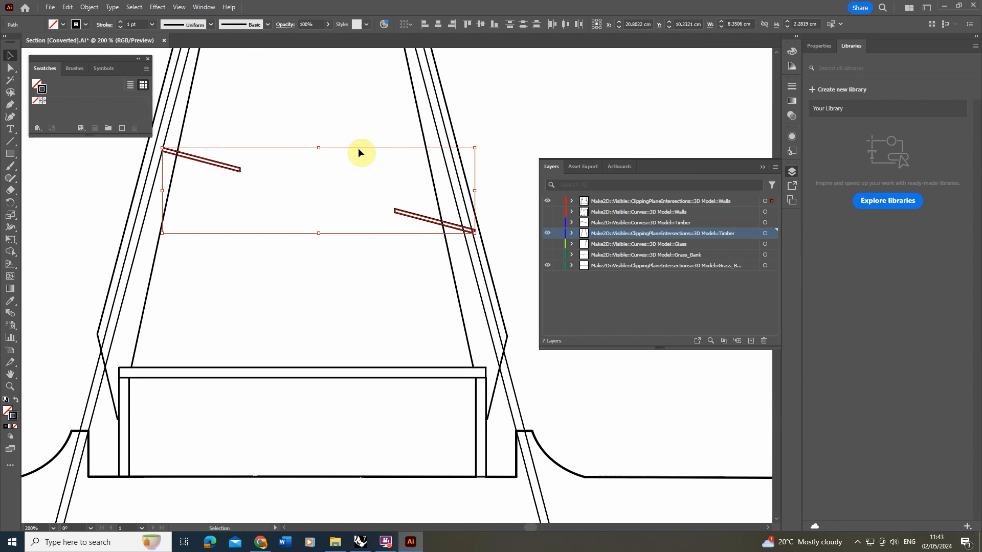
click(151, 24)
click(164, 56)
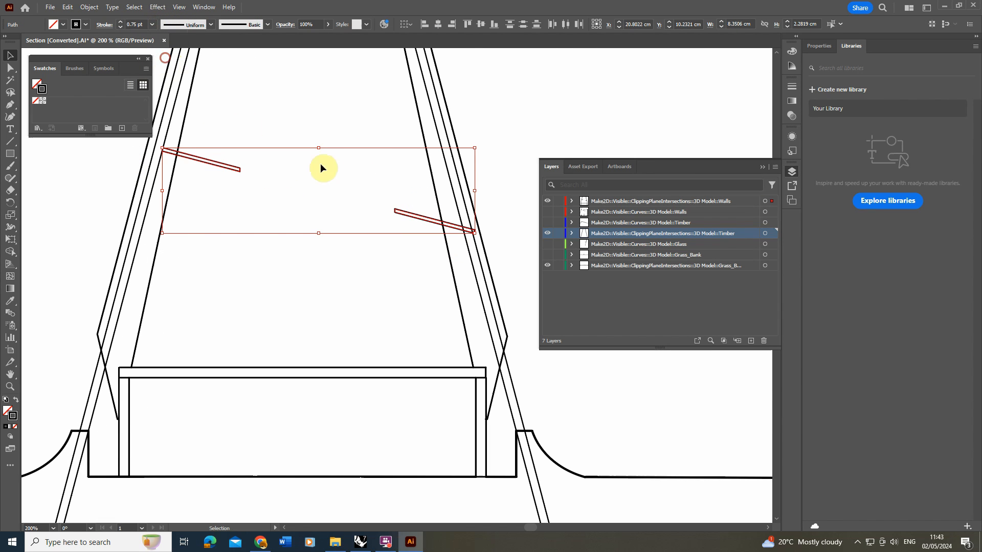
click(298, 109)
alt+scroll(281, 144, down, 1)
scroll(370, 235, down, 2)
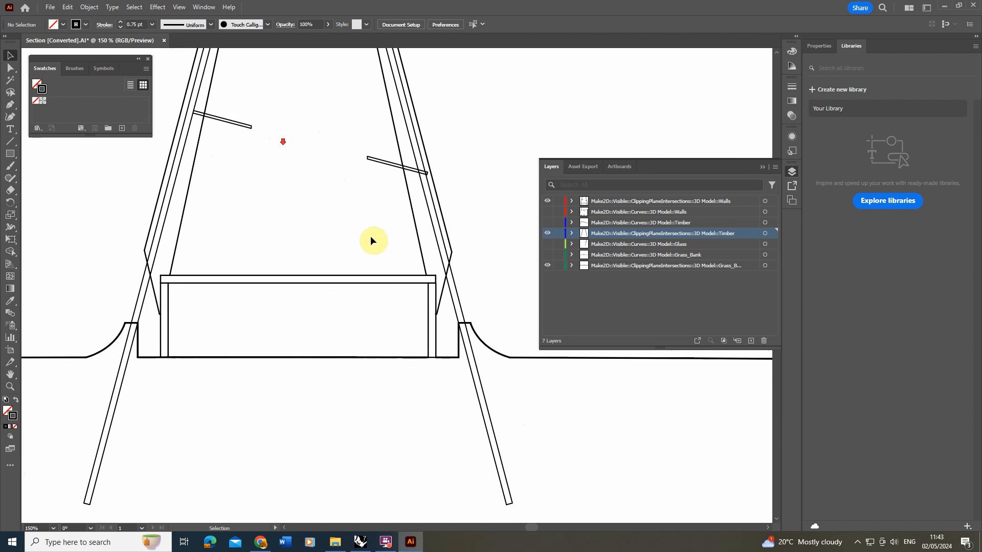
- Shorten the lower horizontal line of the base frame at both ends to meet the inner vertical lines, about 9.26 cm wide
alt+scroll(169, 287, up, 3)
click(165, 285)
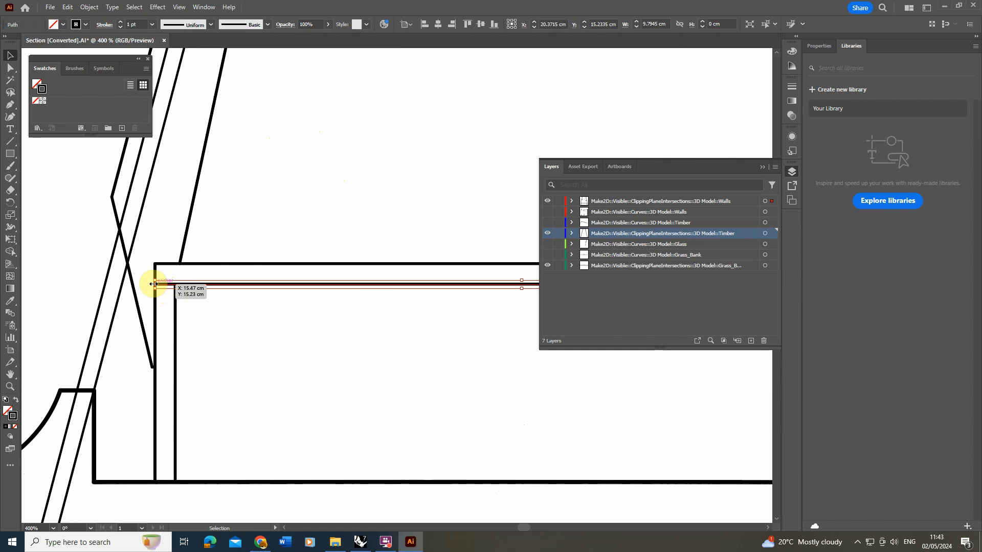
drag(154, 285, 175, 285)
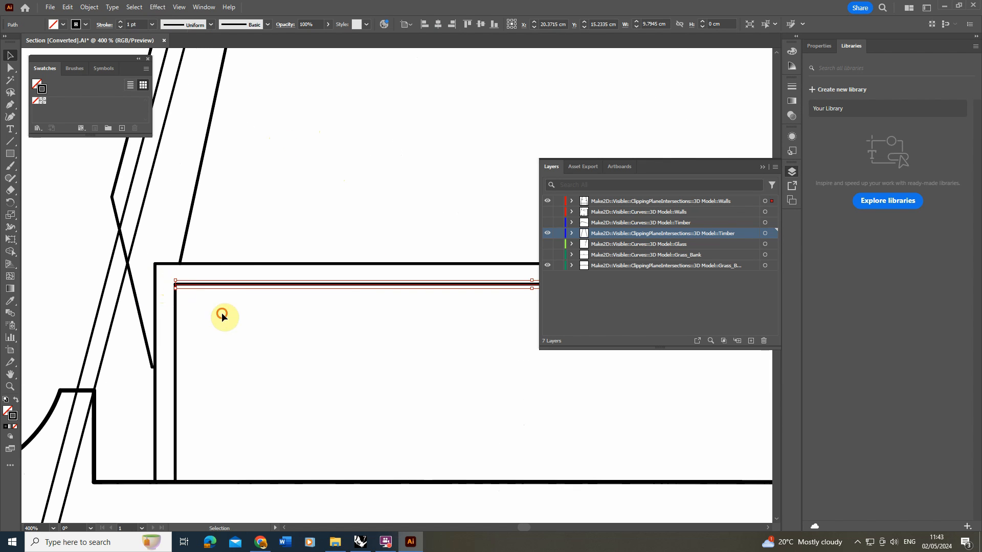
click(222, 312)
alt+scroll(94, 280, down, 4)
alt+scroll(289, 288, up, 2)
alt+scroll(289, 287, up, 3)
click(295, 258)
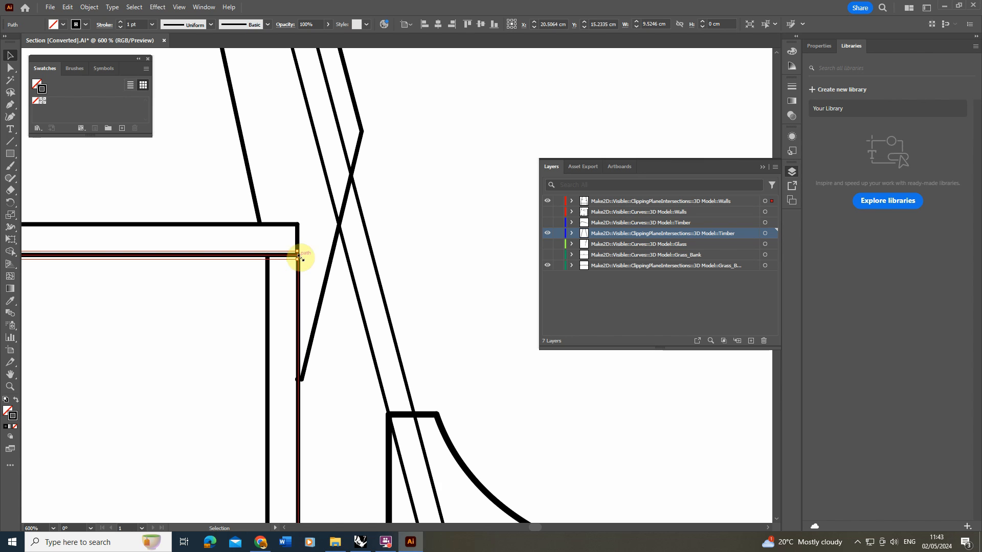
drag(296, 258, 263, 256)
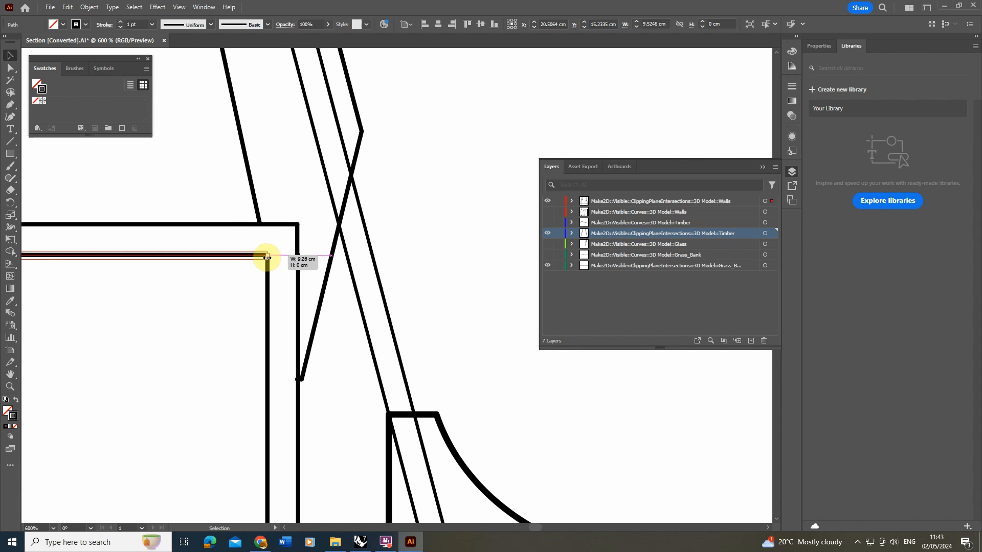
click(246, 298)
alt+scroll(436, 252, down, 4)
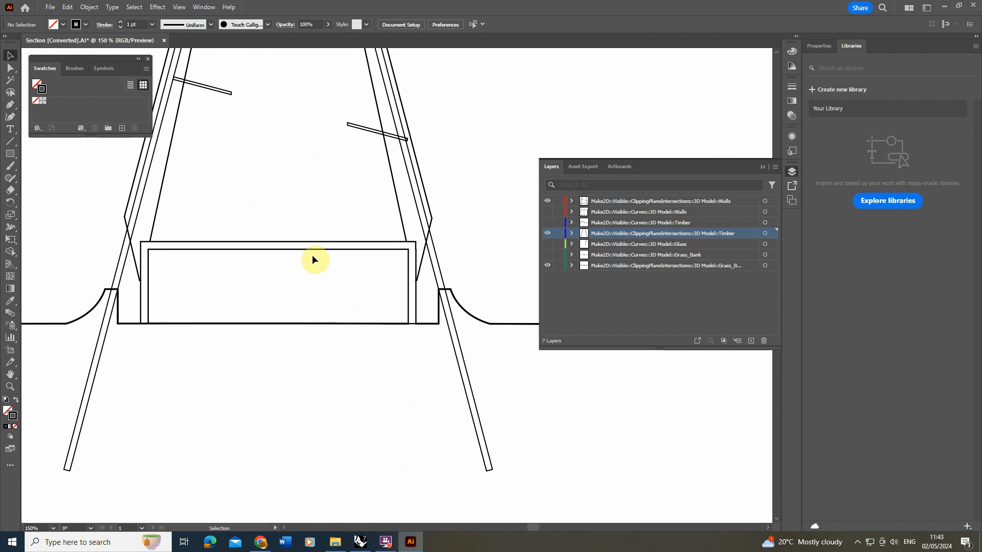
- Hide the three clipping plane intersection layers and turn on the Walls, Timber, Glass and Grass_Bank Curves layers
alt+scroll(302, 329, down, 2)
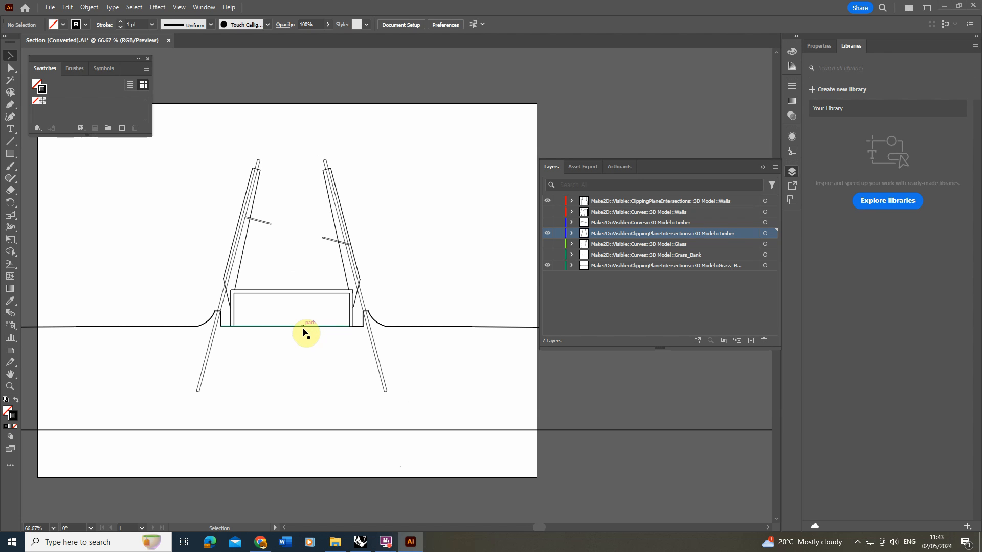
alt+scroll(280, 287, up, 1)
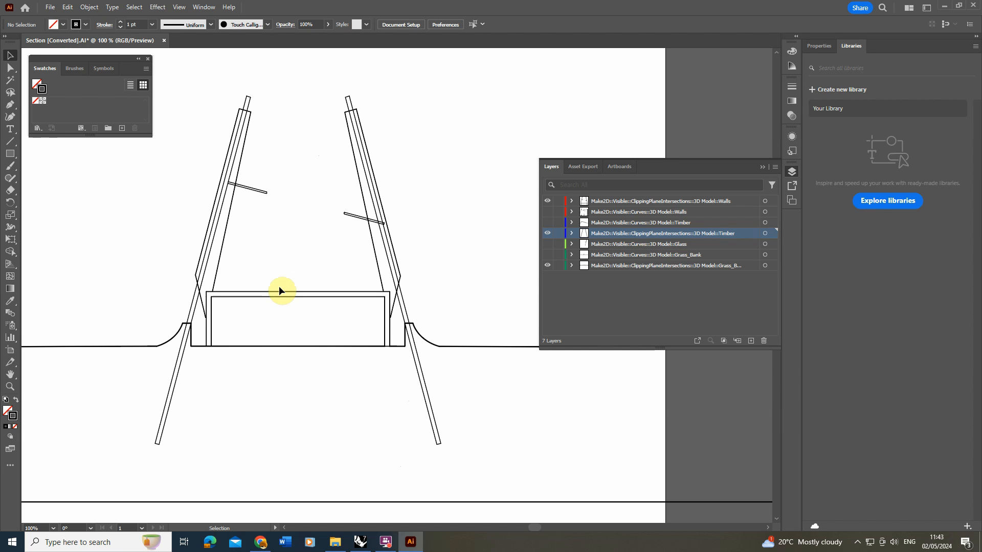
click(547, 233)
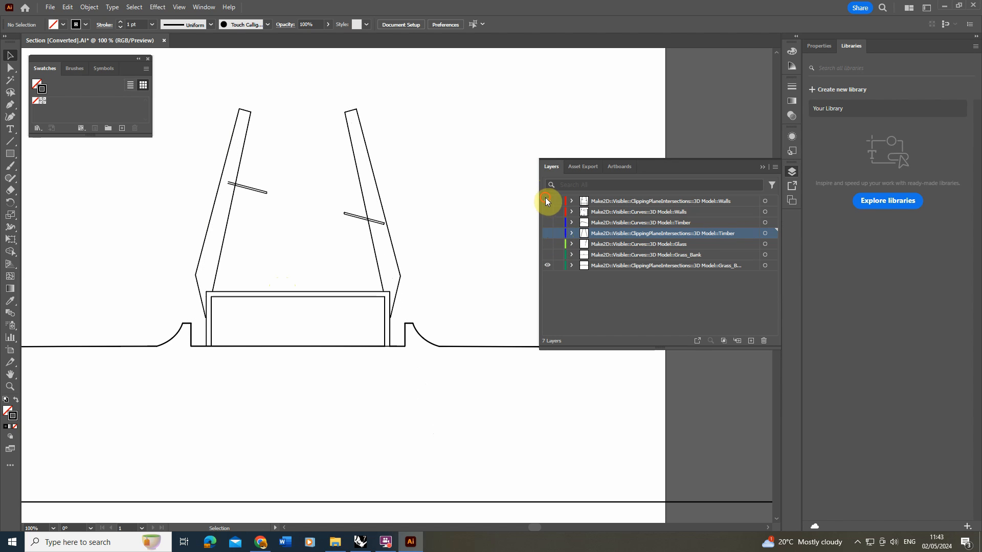
click(547, 201)
click(550, 264)
click(547, 211)
click(547, 222)
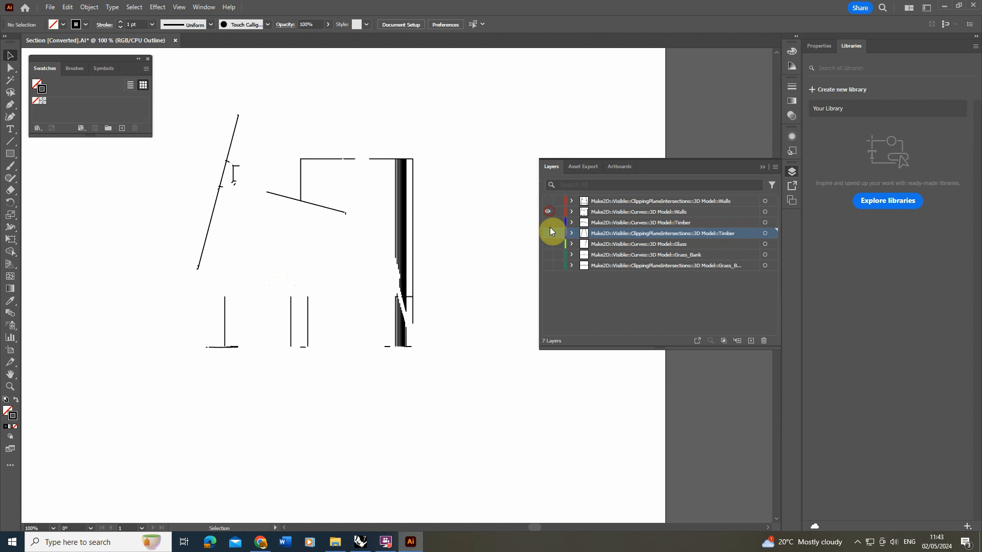
click(547, 244)
click(547, 255)
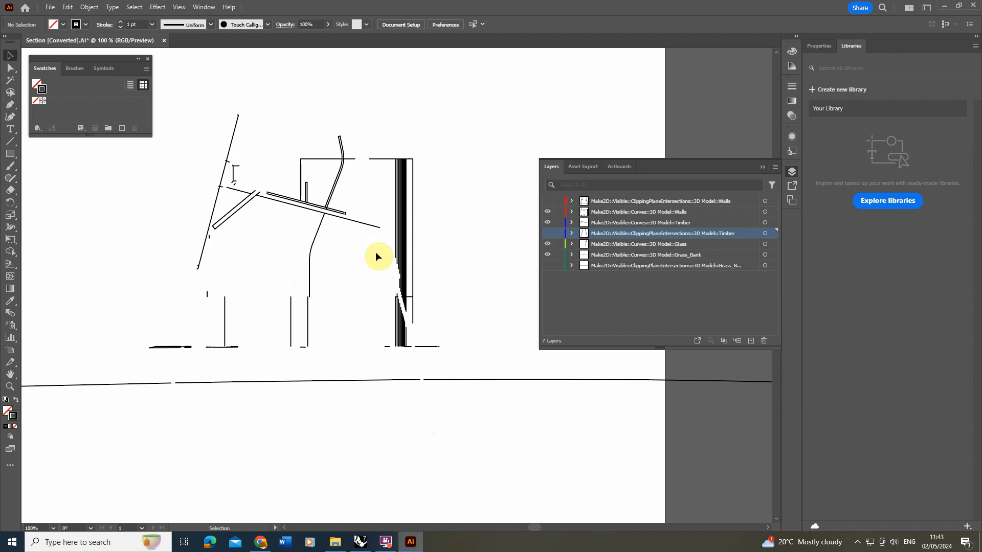
key(ctrl+minus)
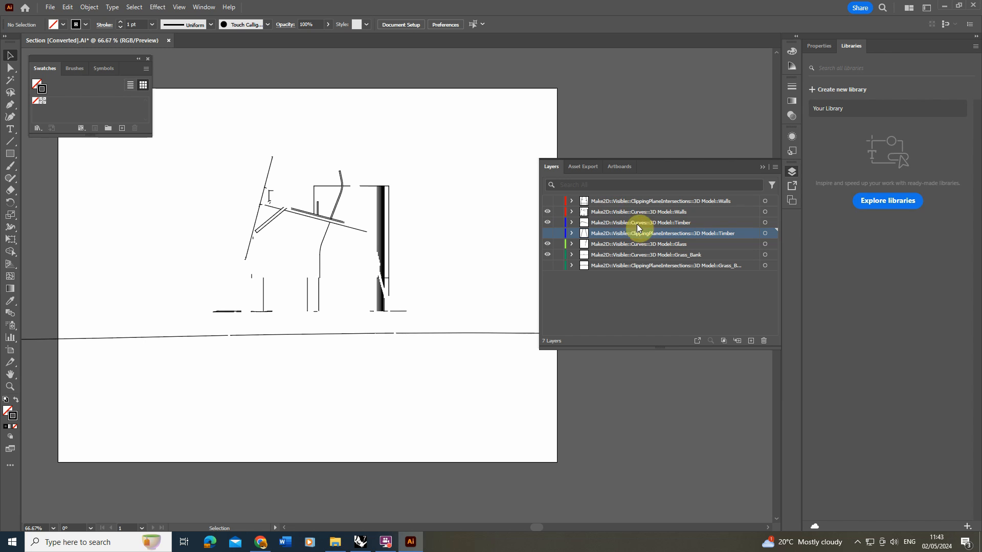
- Set the stroke weight of all the linework on the Walls, Timber, Glass and Grass_Bank Curves layers to 0.25 pt
click(765, 212)
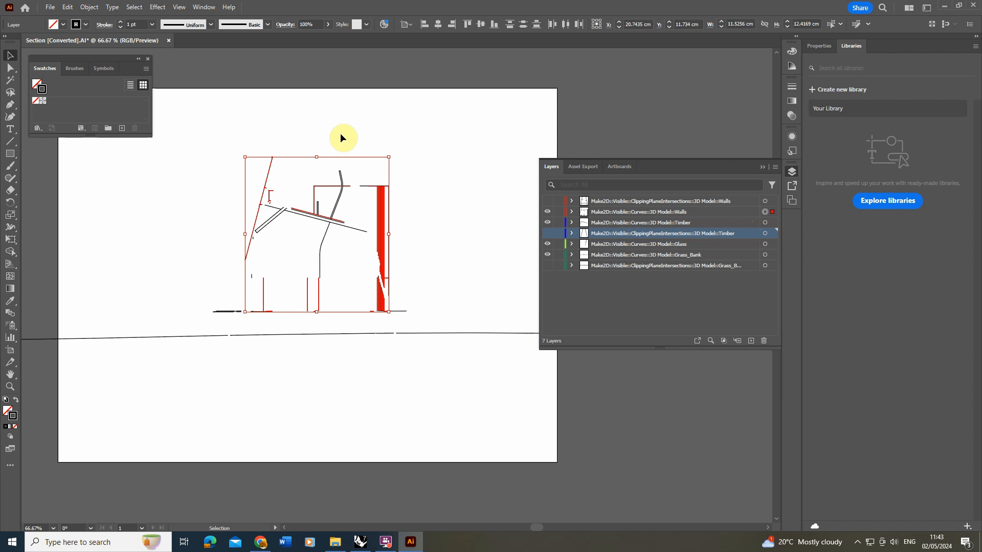
click(152, 24)
click(161, 36)
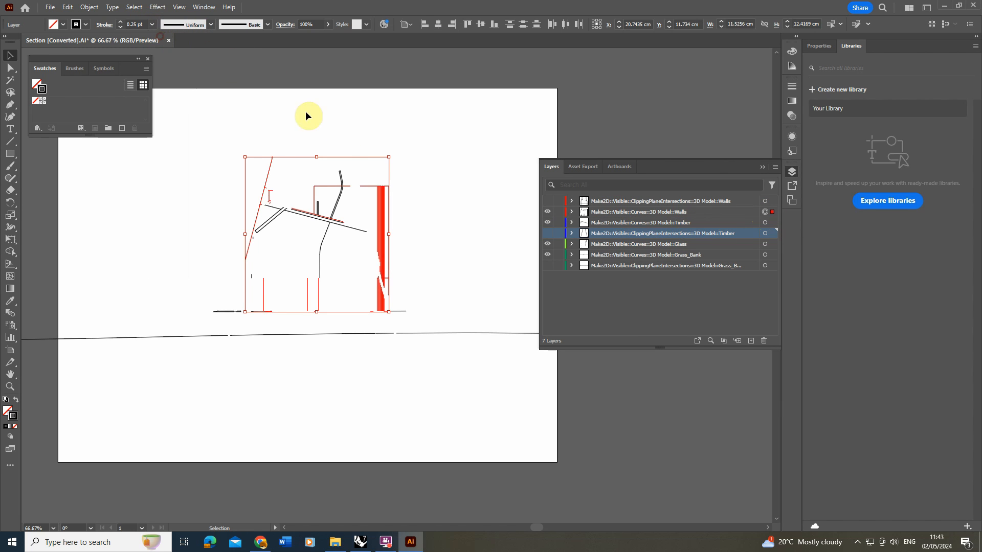
click(333, 136)
alt+scroll(284, 218, up, 2)
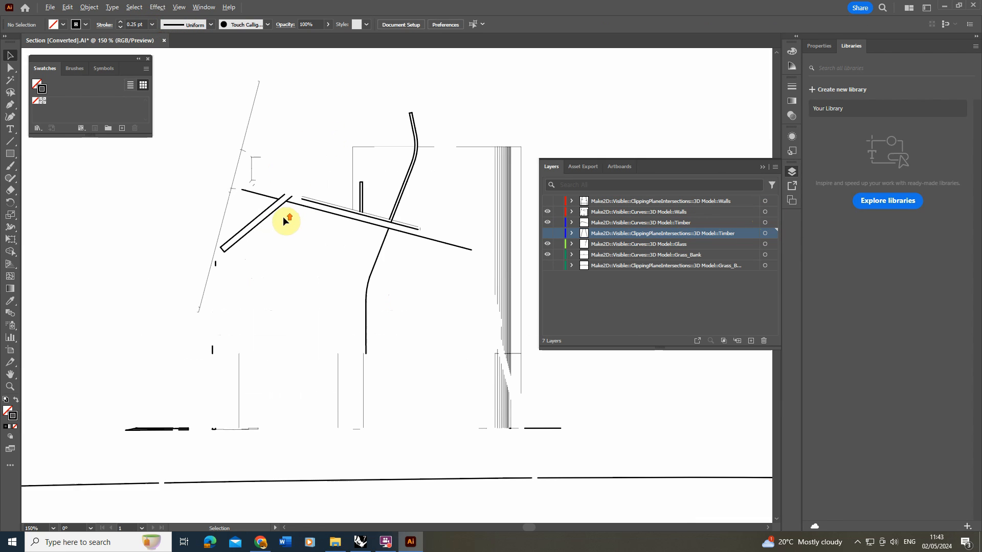
click(765, 223)
alt+scroll(263, 168, down, 4)
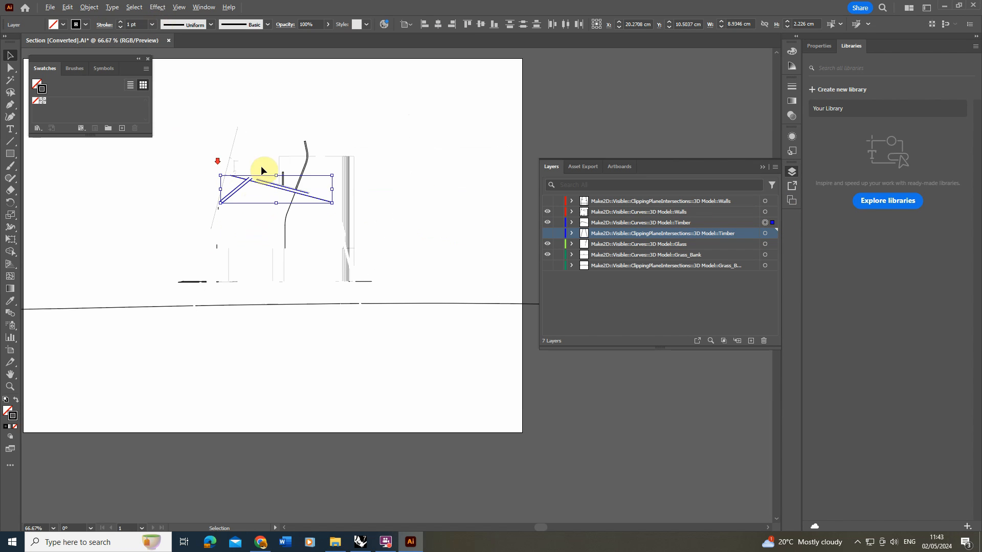
key(ctrl+a)
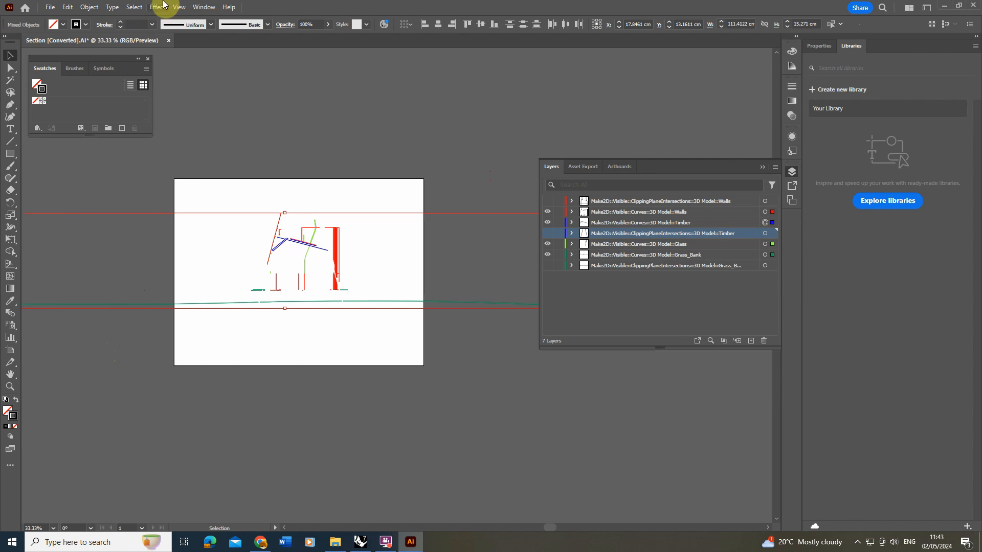
click(152, 24)
click(318, 155)
alt+scroll(313, 220, up, 5)
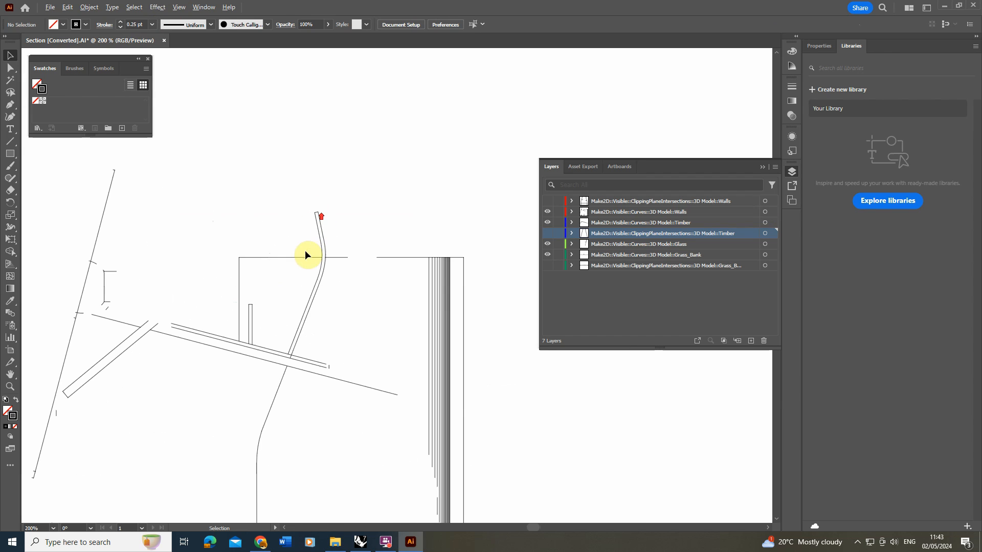
- Give the Glass Curves linework a thinner stroke than the other Curves layers
click(765, 246)
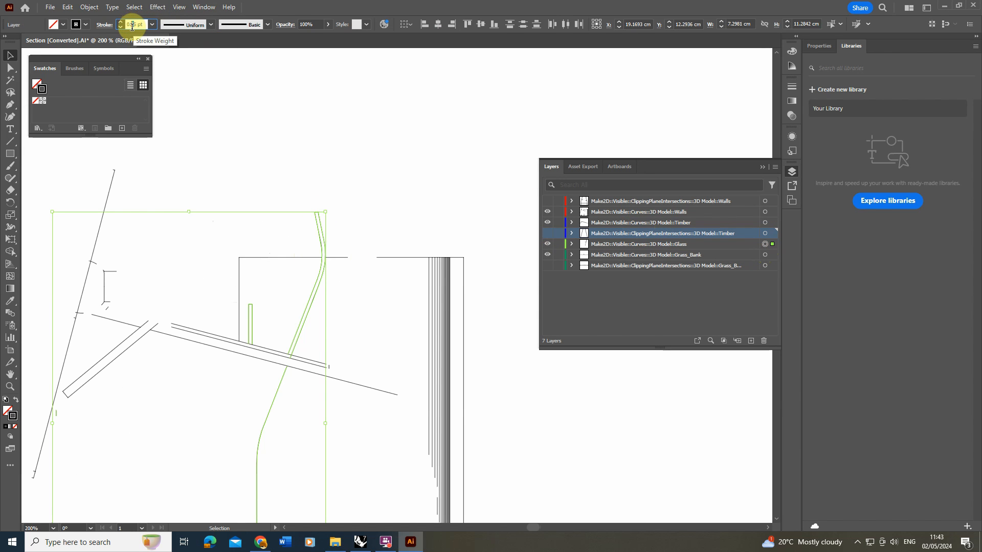
click(378, 134)
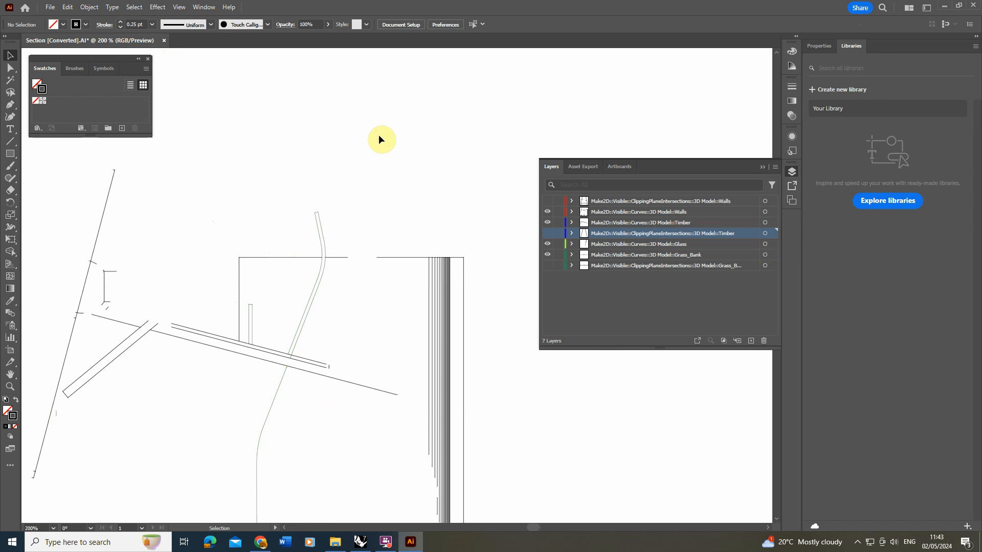
alt+scroll(354, 183, down, 1)
scroll(352, 184, down, 3)
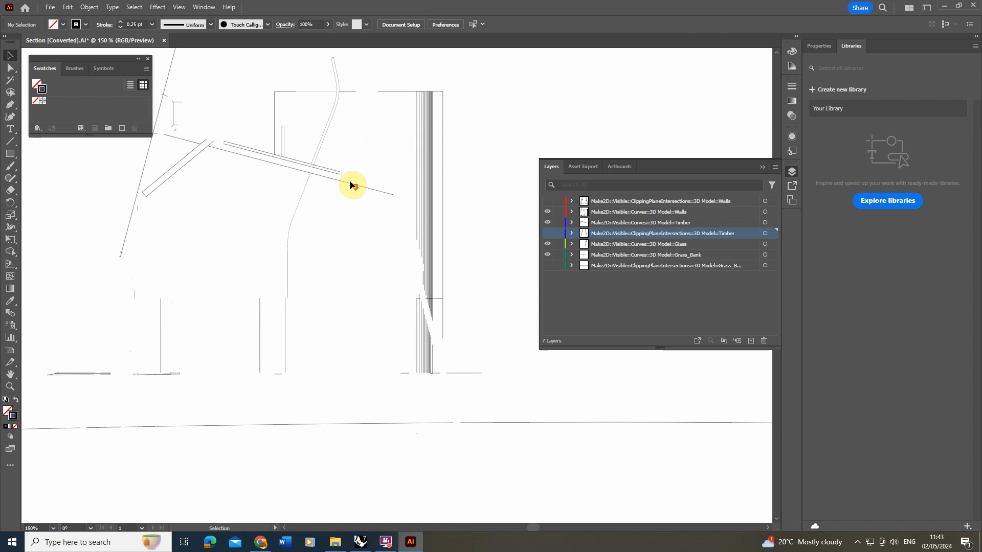
- Turn the Timber, Walls and Grass_Bank clipping plane intersection layers back on
click(547, 234)
click(547, 201)
click(548, 265)
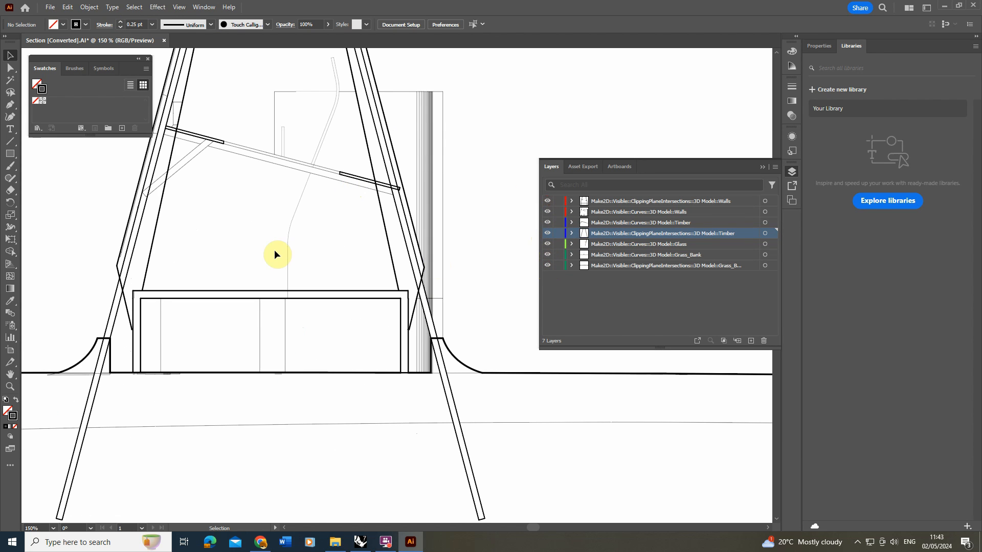
- Examine the line weight hierarchy of the complete section, comparing the cut elements with the background curves
alt+scroll(274, 249, down, 2)
alt+scroll(278, 245, up, 1)
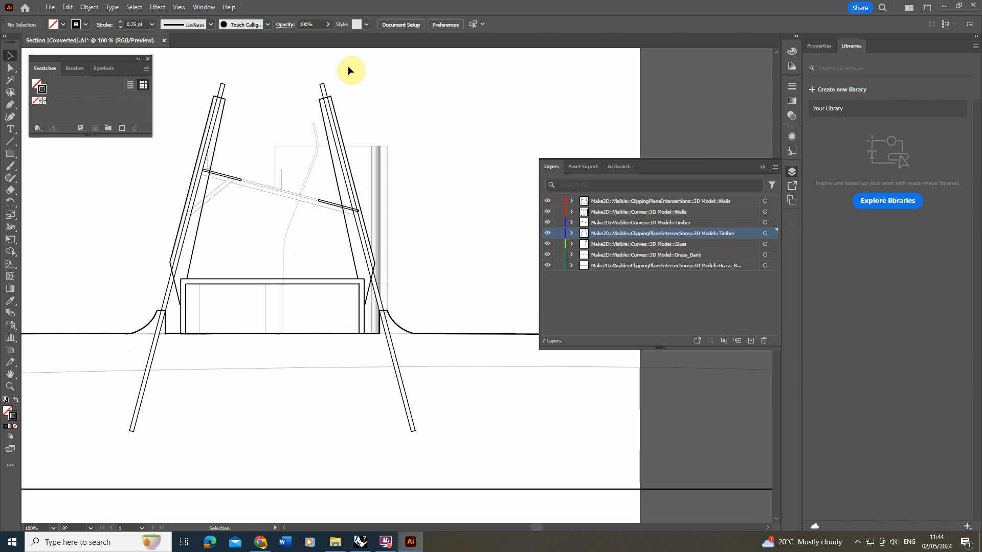
alt+scroll(333, 173, down, 1)
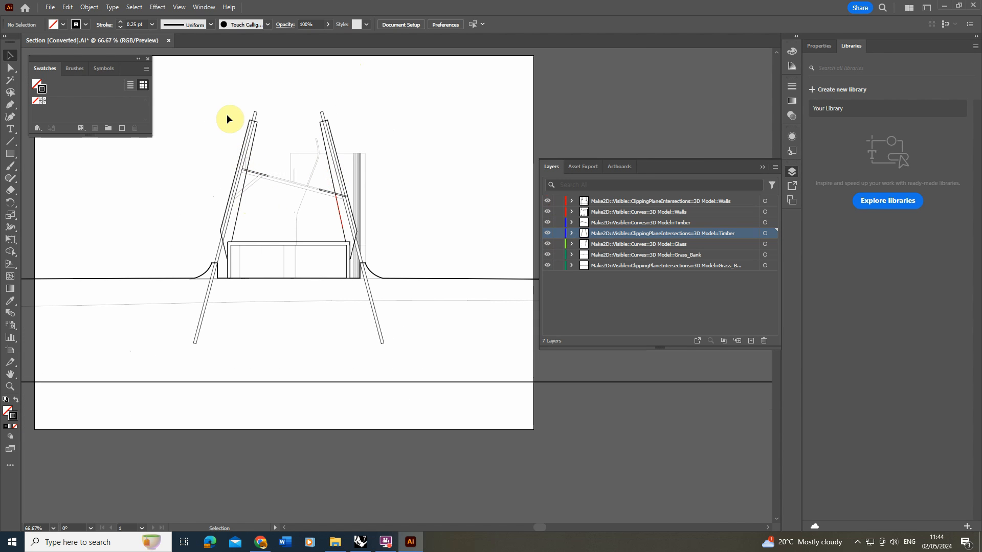
alt+scroll(238, 131, up, 1)
alt+scroll(259, 197, up, 2)
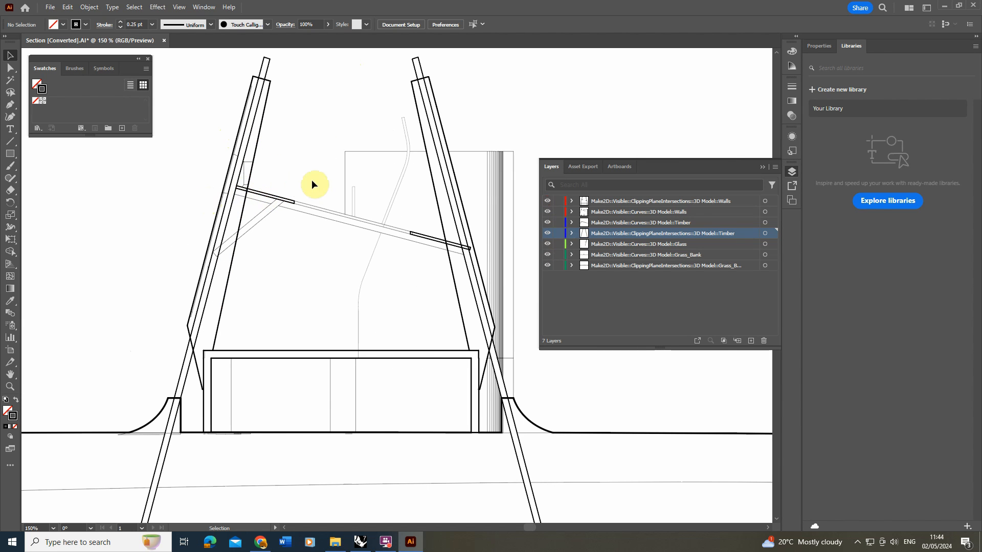
alt+scroll(250, 165, up, 1)
alt+scroll(131, 207, down, 2)
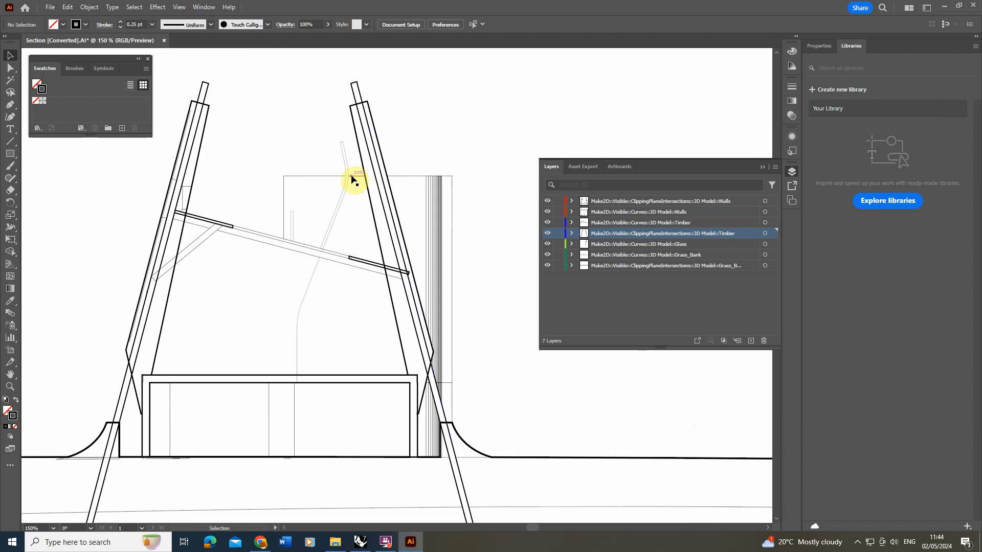
- Examine the line weights up close where the sloping roof and brace meet the leaning walls
alt+scroll(163, 186, up, 3)
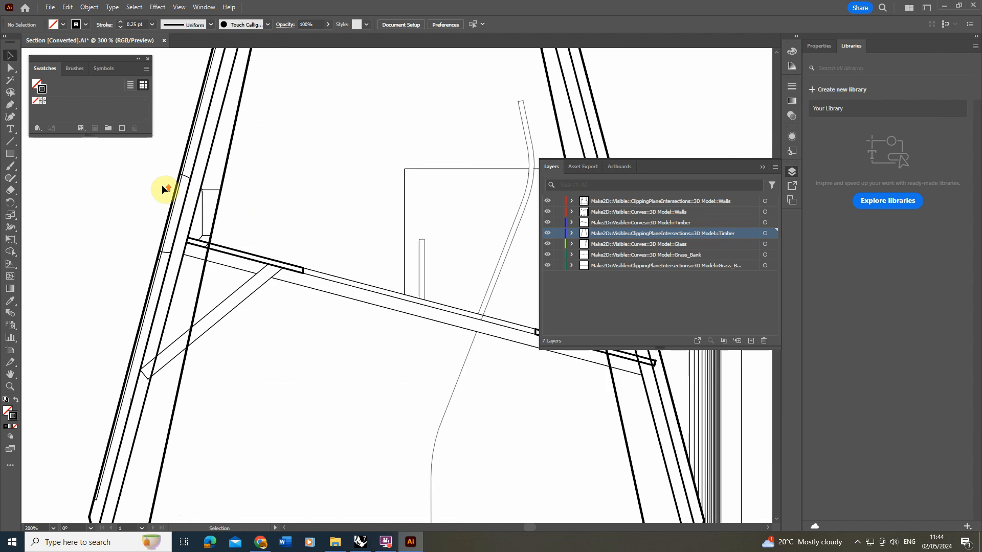
alt+scroll(200, 232, up, 2)
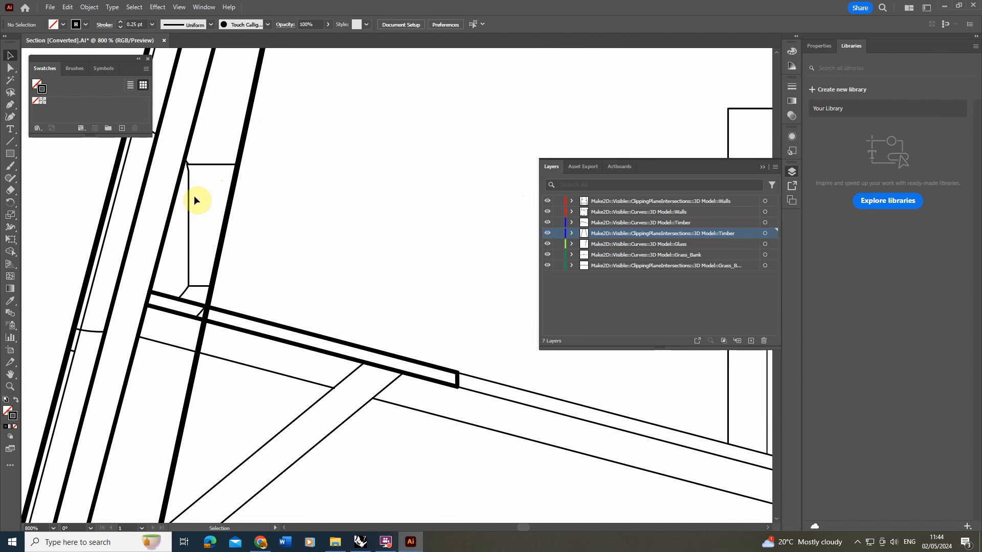
alt+scroll(208, 278, down, 4)
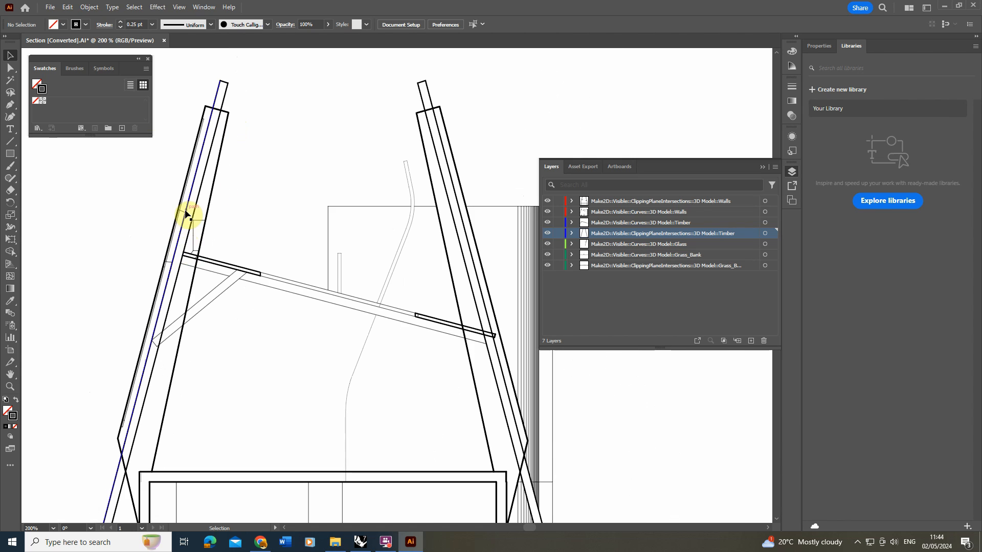
alt+scroll(225, 191, down, 3)
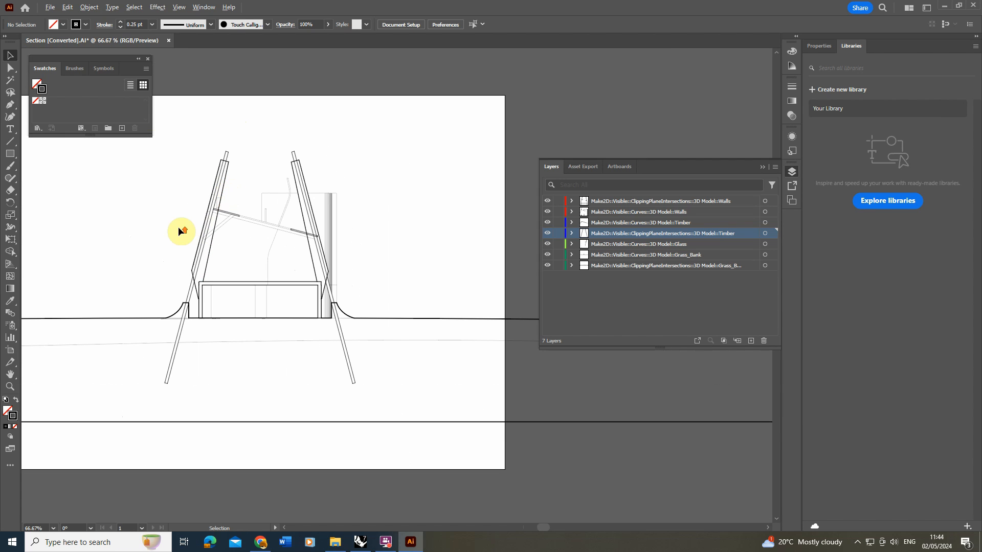
alt+scroll(178, 226, up, 2)
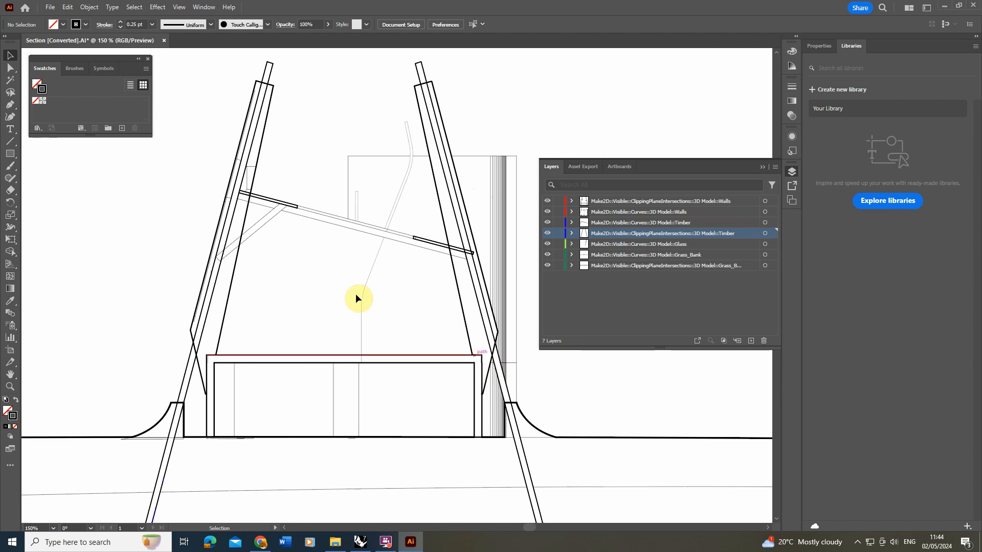
alt+scroll(258, 197, up, 3)
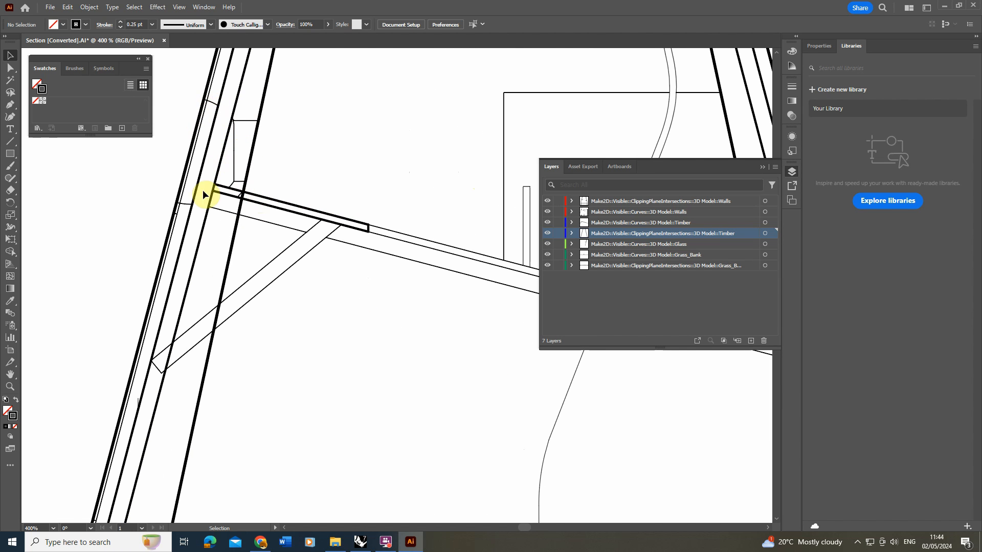
alt+scroll(175, 182, down, 4)
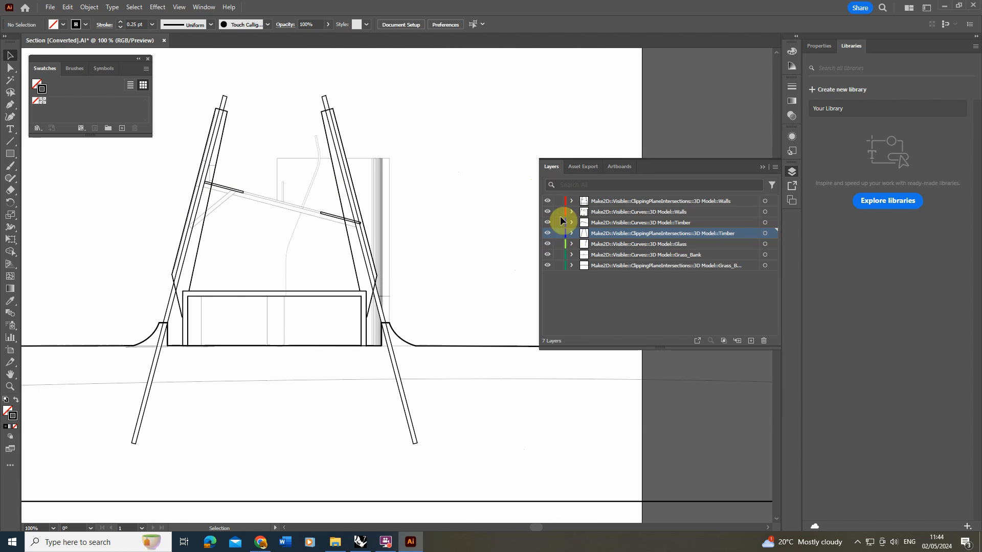
- Hide the Walls, Timber, Glass and Grass_Bank Curves layers, leaving only the clipping plane intersections
click(548, 212)
click(548, 223)
click(548, 244)
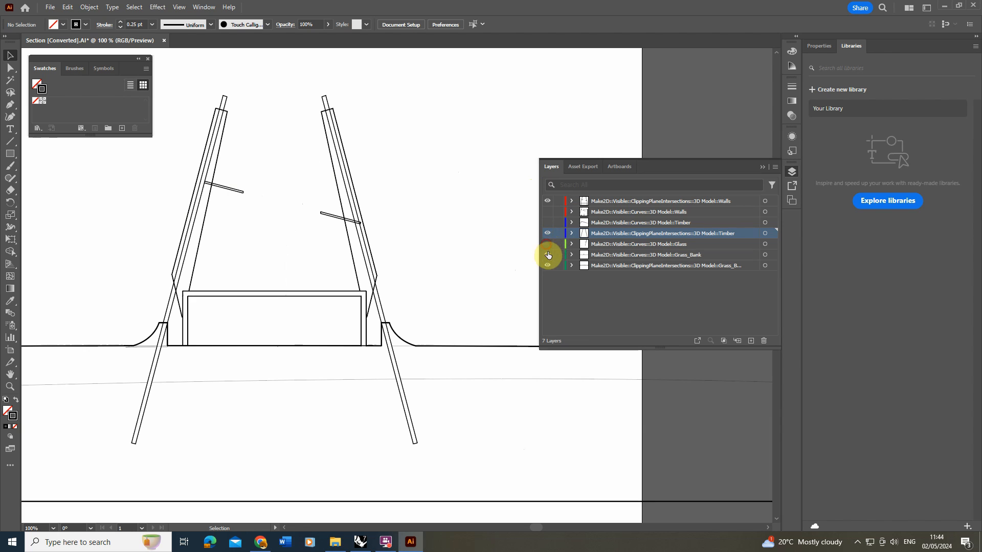
click(548, 255)
- Select and copy all the visible clipping plane intersection linework
alt+scroll(332, 248, down, 5)
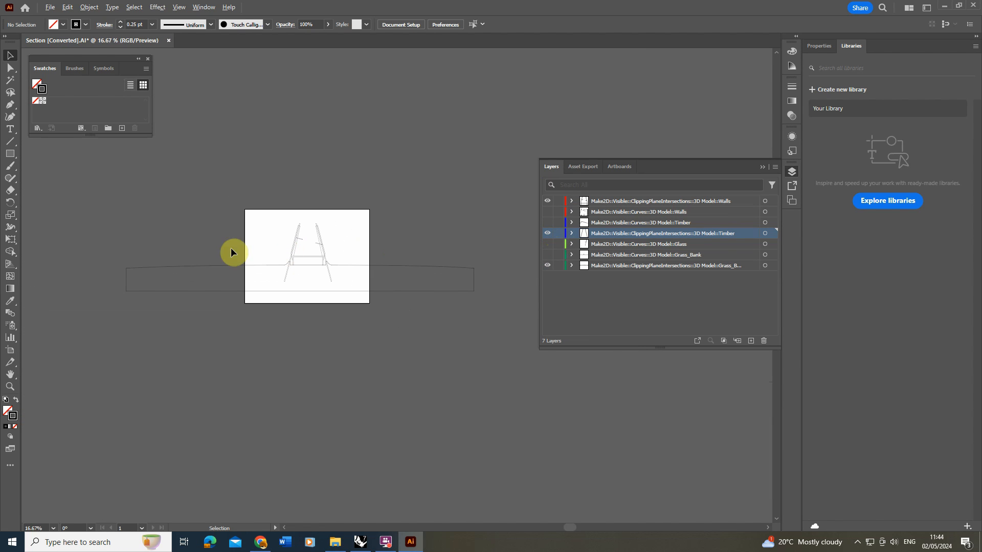
key(ctrl+a)
alt+scroll(373, 253, up, 1)
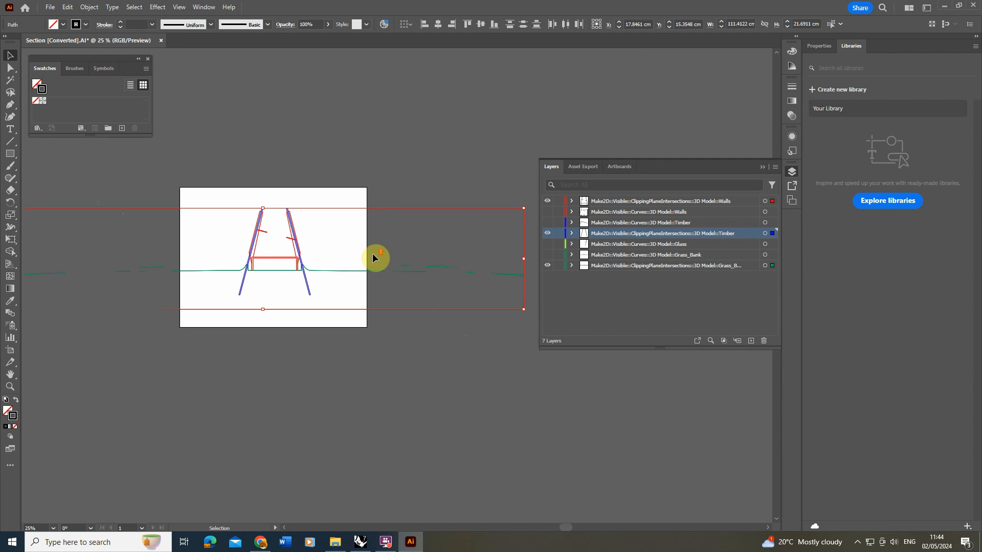
key(a)
key(v)
- Create a new layer named Section Fill
click(751, 341)
double_click(601, 236)
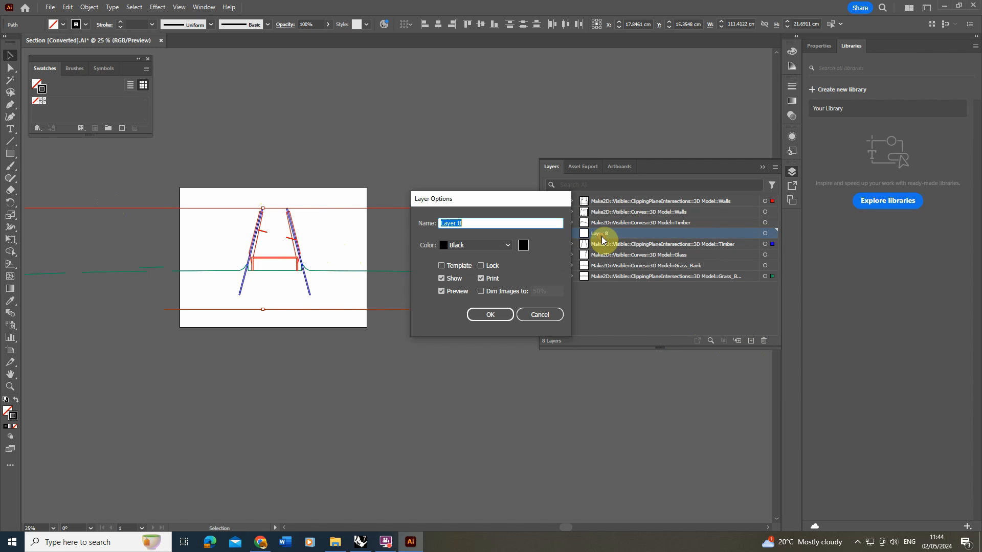
text(S)
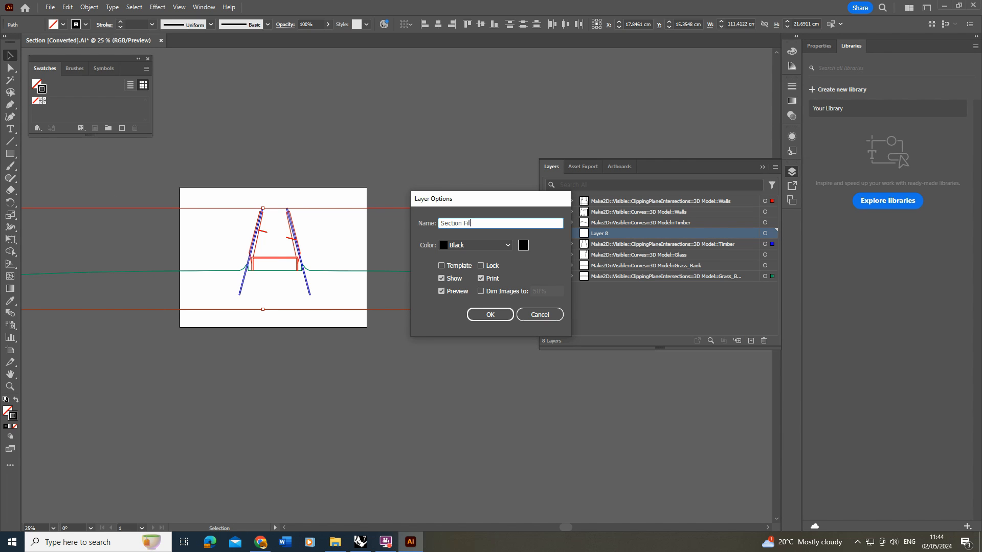
text(ection Fill)
click(490, 315)
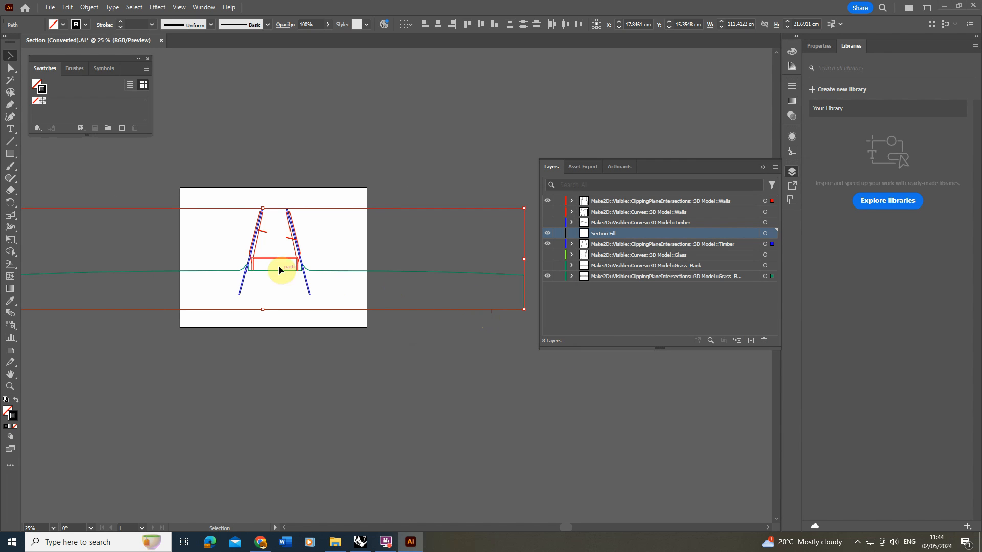
- Paste the copied linework in place on the Section Fill layer and hide the Walls, Timber and Grass_Bank clipping plane intersection layers
click(69, 9)
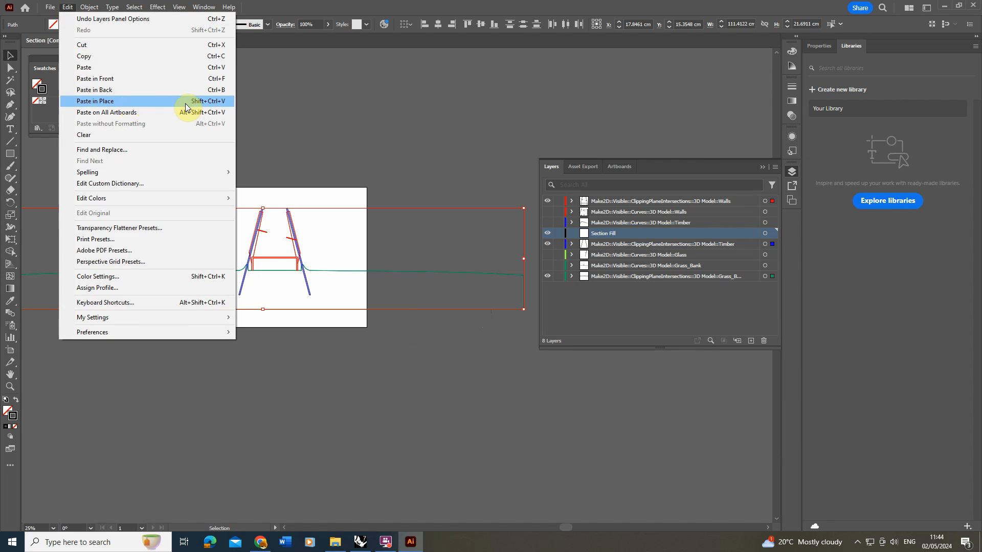
click(152, 101)
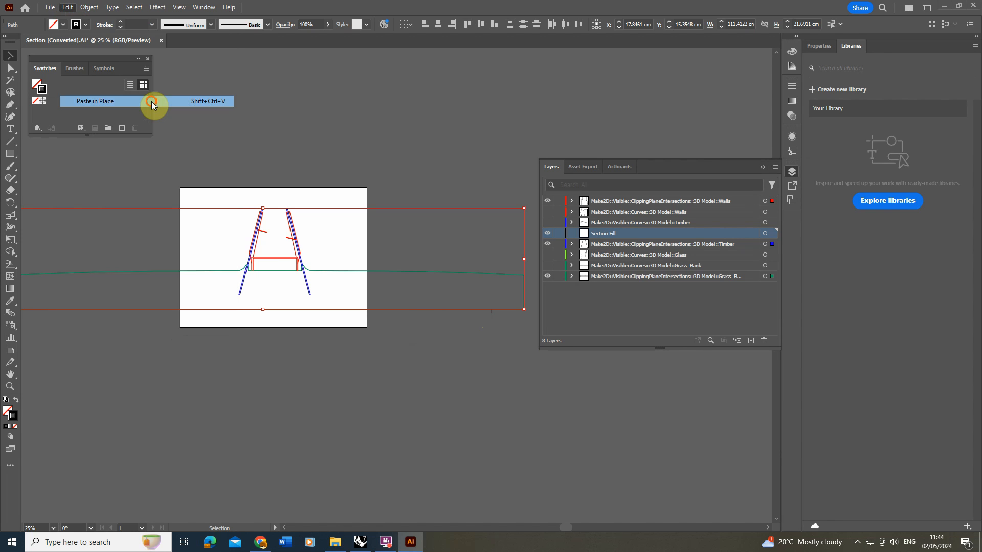
alt+scroll(200, 245, up, 2)
click(547, 243)
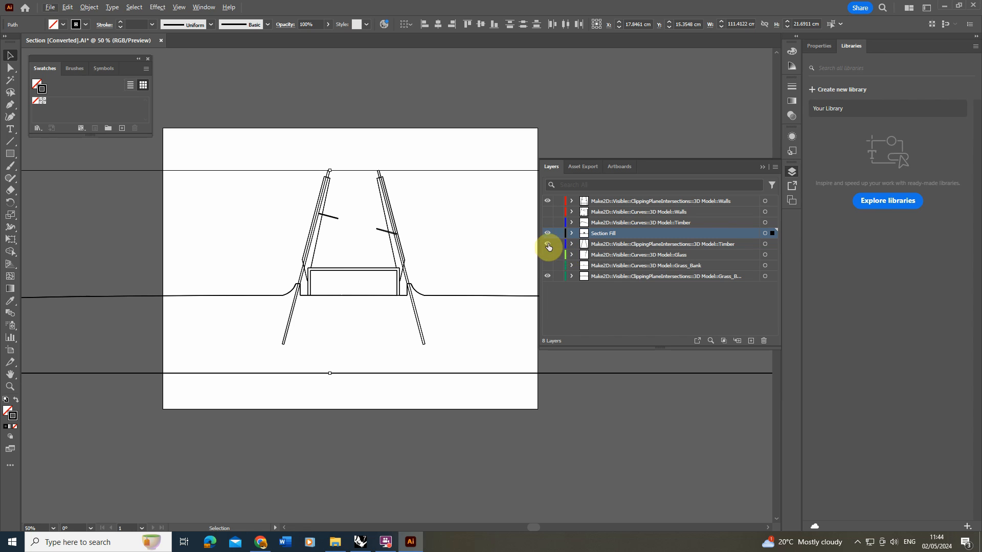
click(547, 276)
click(547, 201)
click(448, 111)
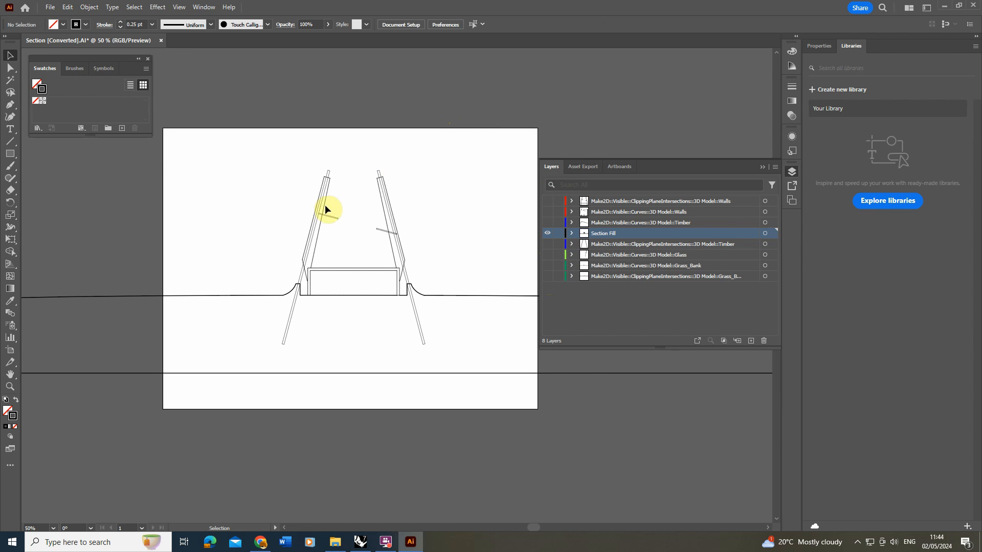
- Select all the linework on the Section Fill layer and make it a Live Paint group
alt+scroll(322, 207, down, 2)
alt+scroll(112, 203, down, 1)
drag(82, 178, 493, 289)
alt+scroll(314, 249, up, 1)
alt+scroll(284, 230, up, 3)
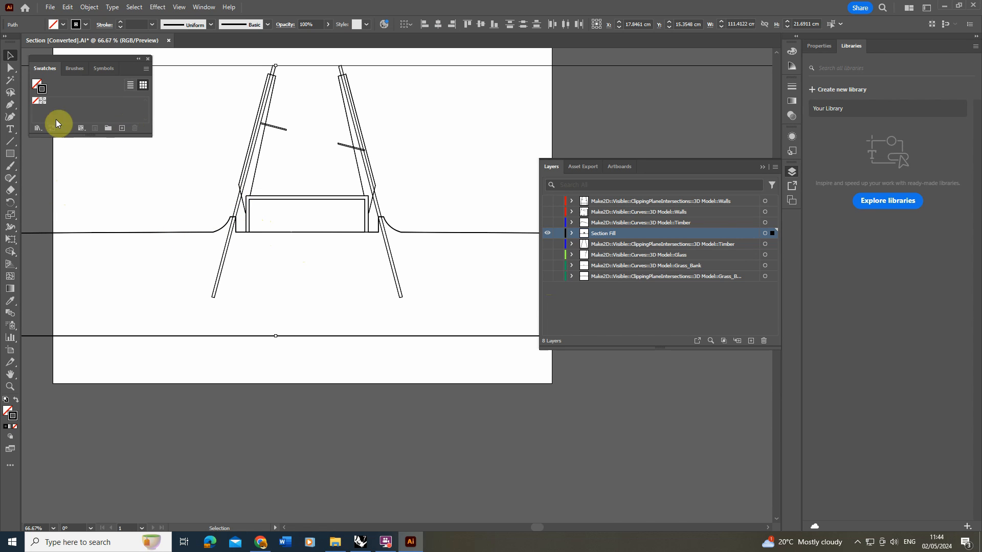
click(11, 252)
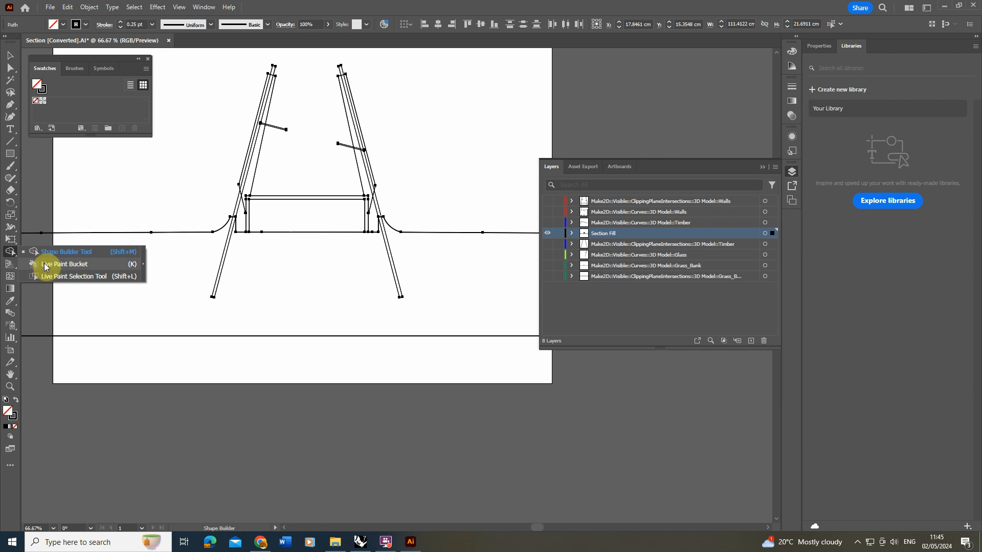
click(50, 269)
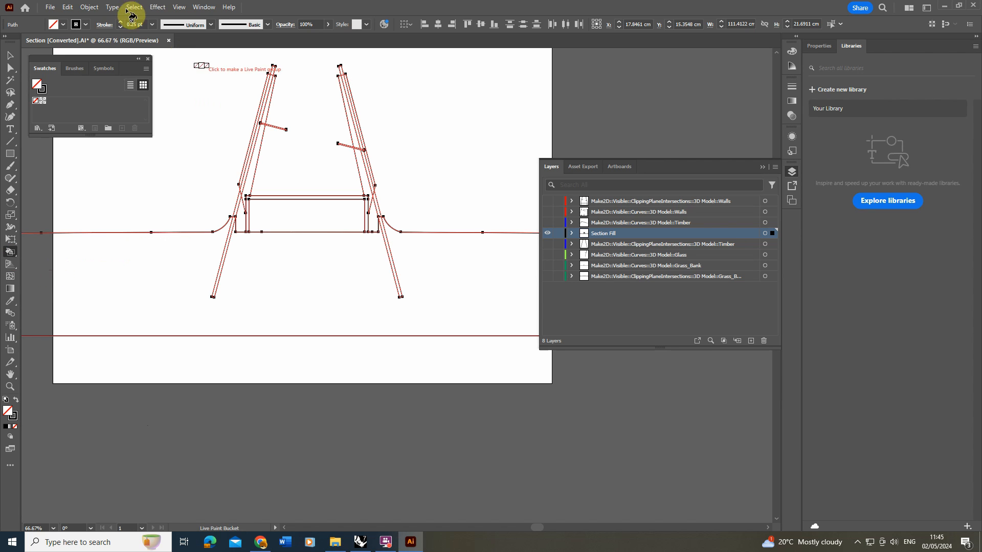
click(97, 9)
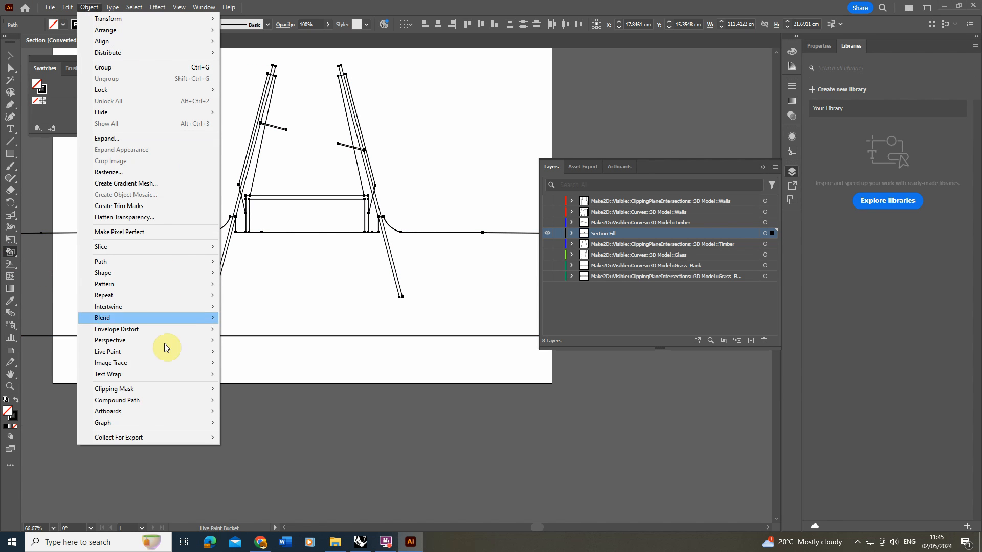
mouse_move(141, 354)
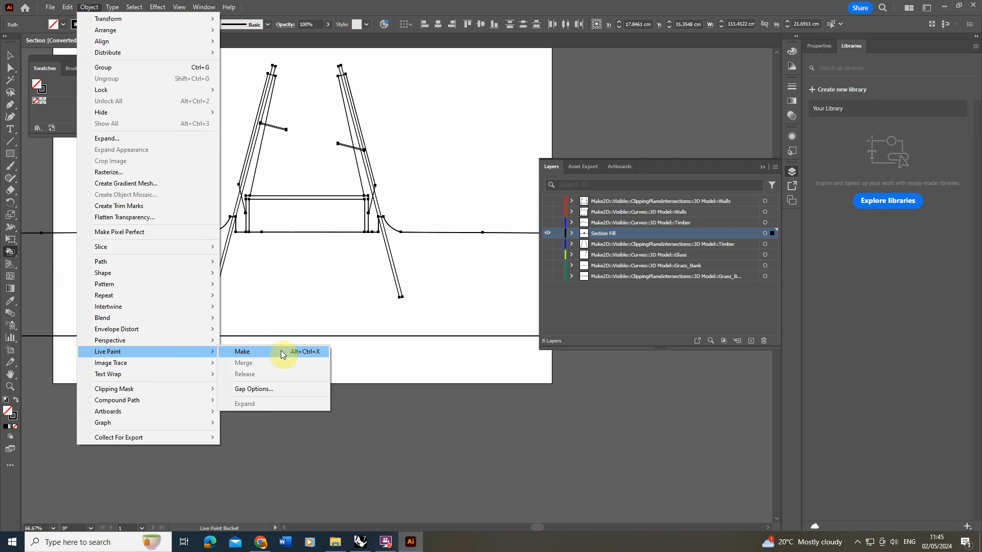
click(263, 353)
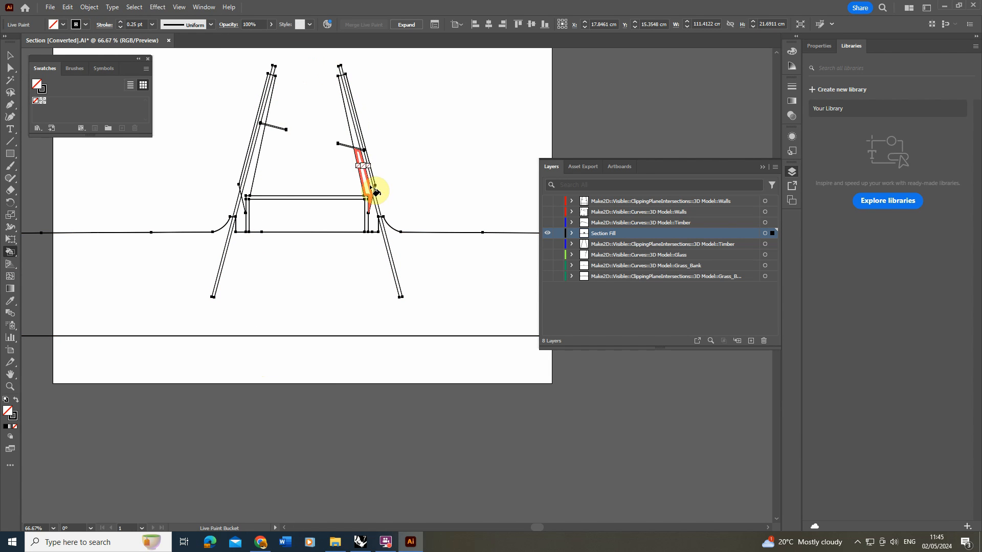
- Fill the cut walls, timber and ground with solid black using Live Paint, leaving the rectangular room interior without fill
click(16, 400)
click(274, 282)
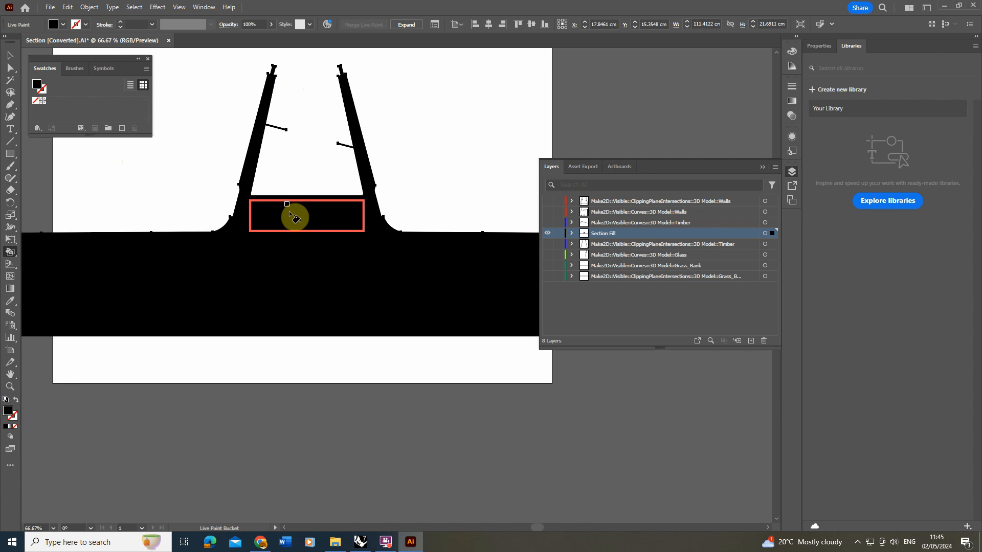
click(10, 55)
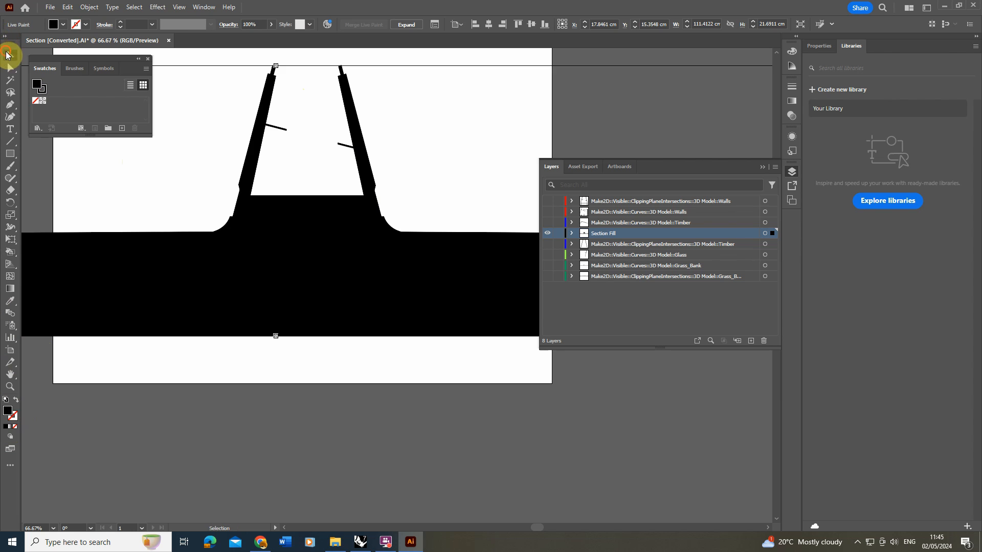
click(47, 298)
click(15, 426)
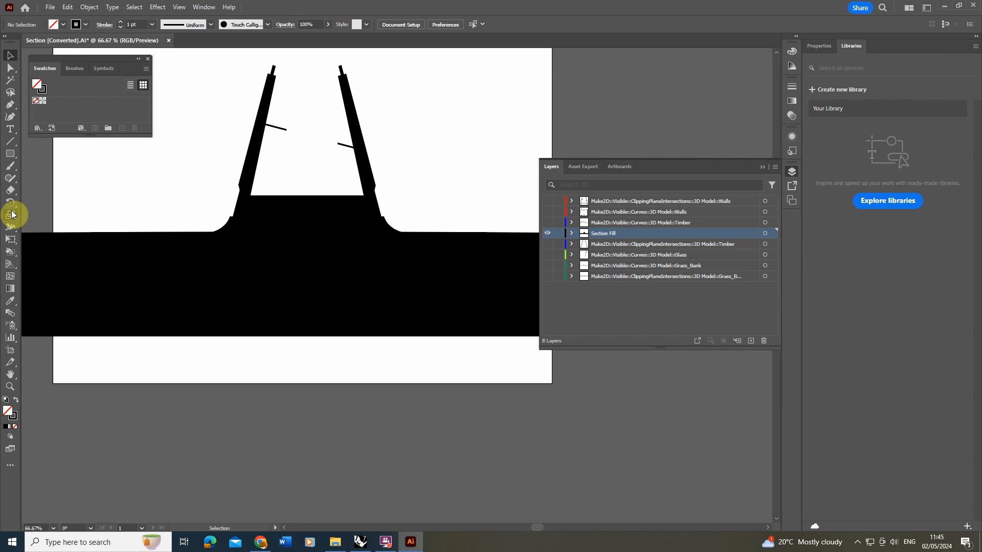
click(9, 251)
click(309, 217)
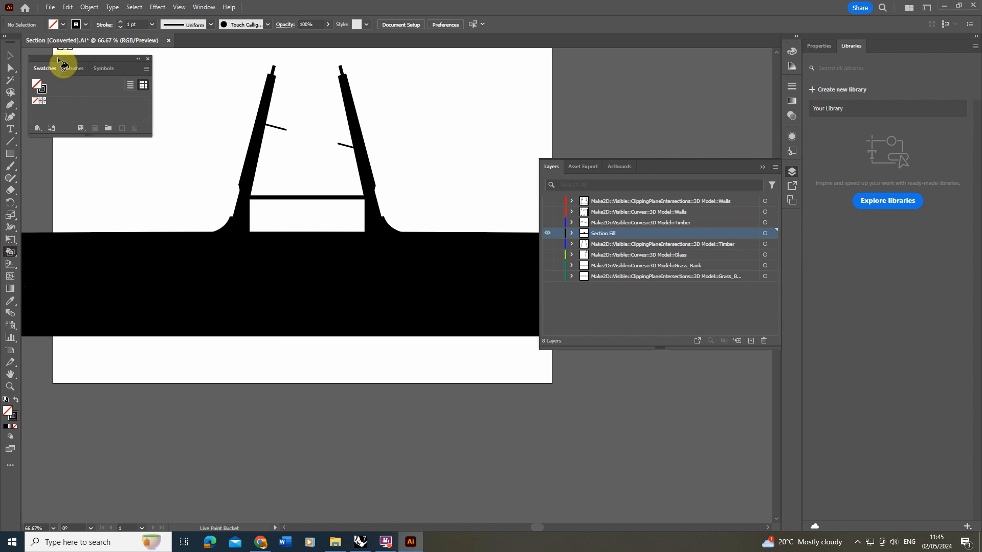
- Turn all the hidden Curves and clipping plane intersection layers back on to show the fill with the linework
click(2, 55)
drag(546, 203, 555, 276)
alt+scroll(293, 164, up, 3)
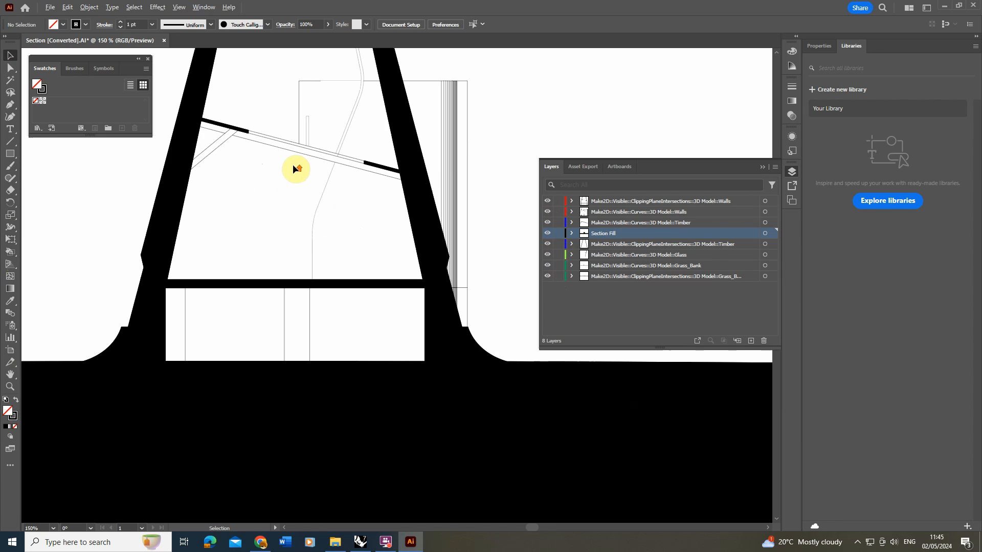
alt+scroll(292, 164, down, 3)
scroll(260, 165, up, 2)
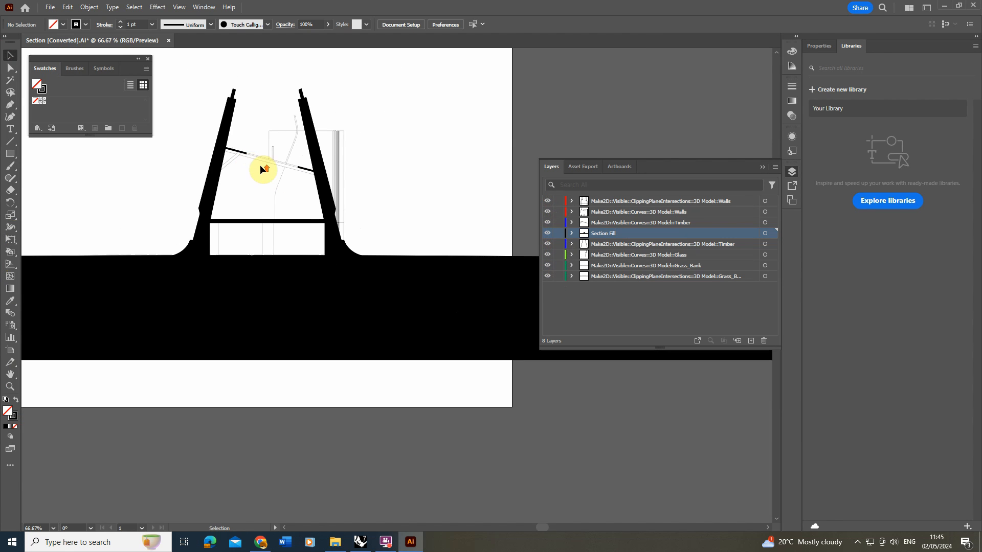
alt+scroll(247, 187, up, 1)
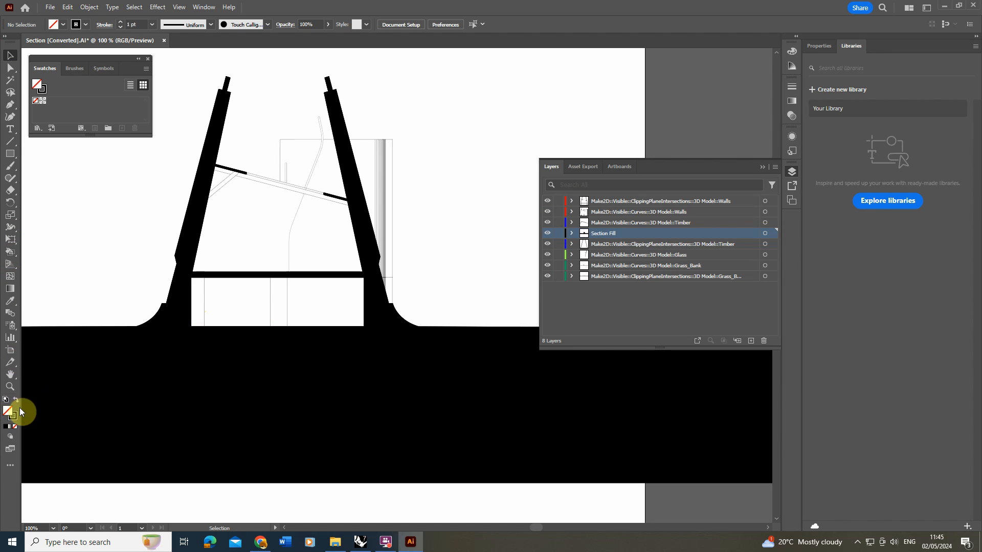
- Set the fill colour to white (FFFFFF) and repaint the cut walls, timber and ground with the Live Paint Bucket
double_click(8, 413)
drag(394, 252, 325, 179)
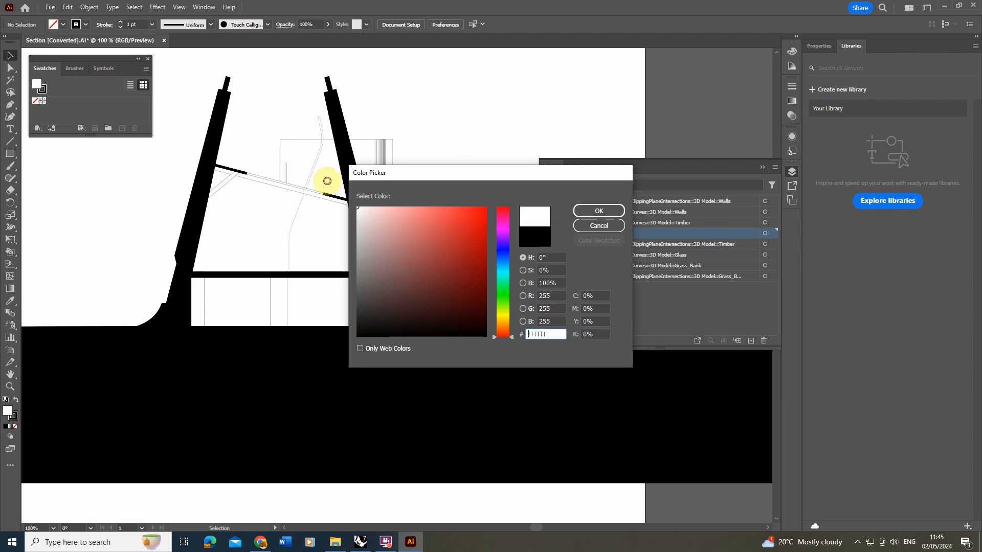
click(606, 212)
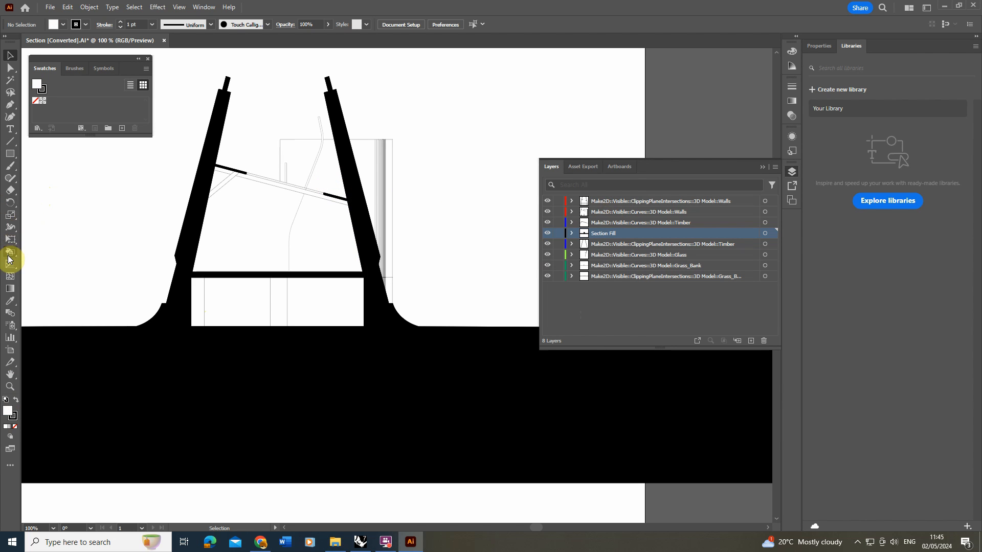
click(10, 251)
click(203, 178)
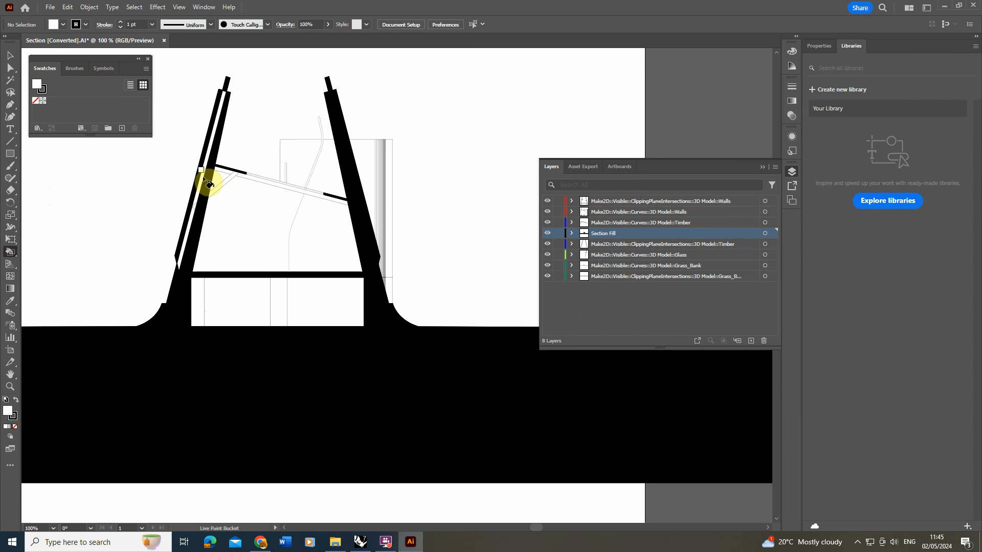
click(211, 187)
click(217, 161)
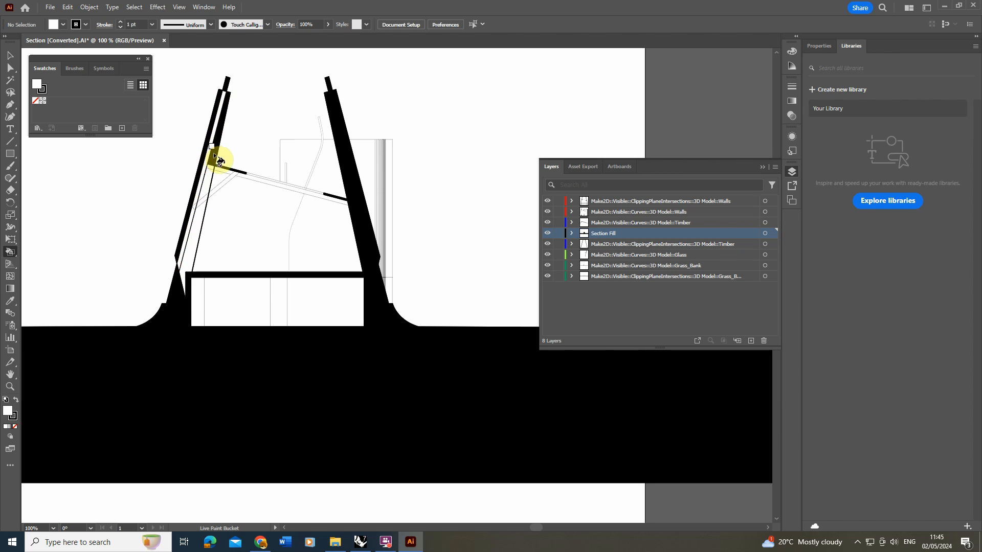
click(332, 444)
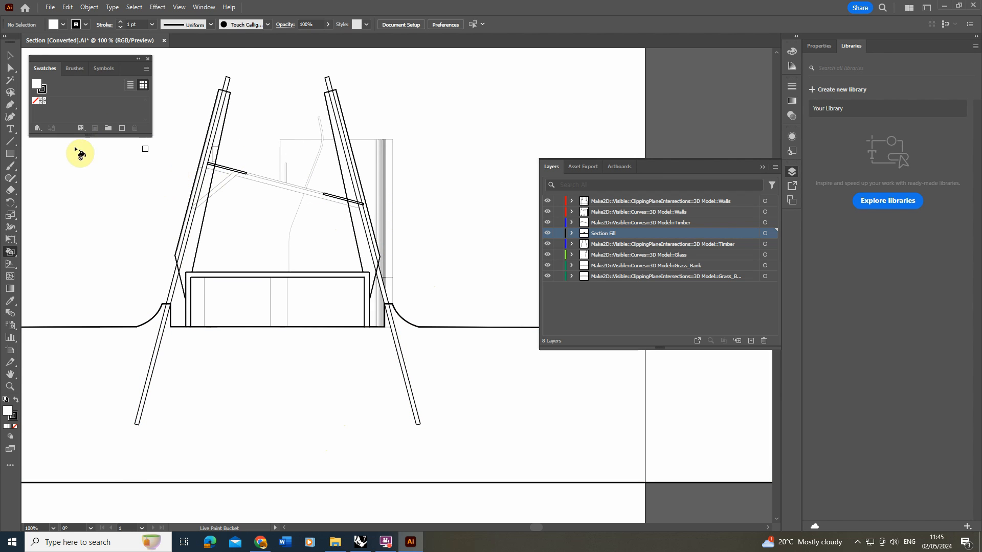
- Move the Section Fill layer and the three clipping plane intersection layers above all the Curves layers
alt+scroll(189, 146, up, 2)
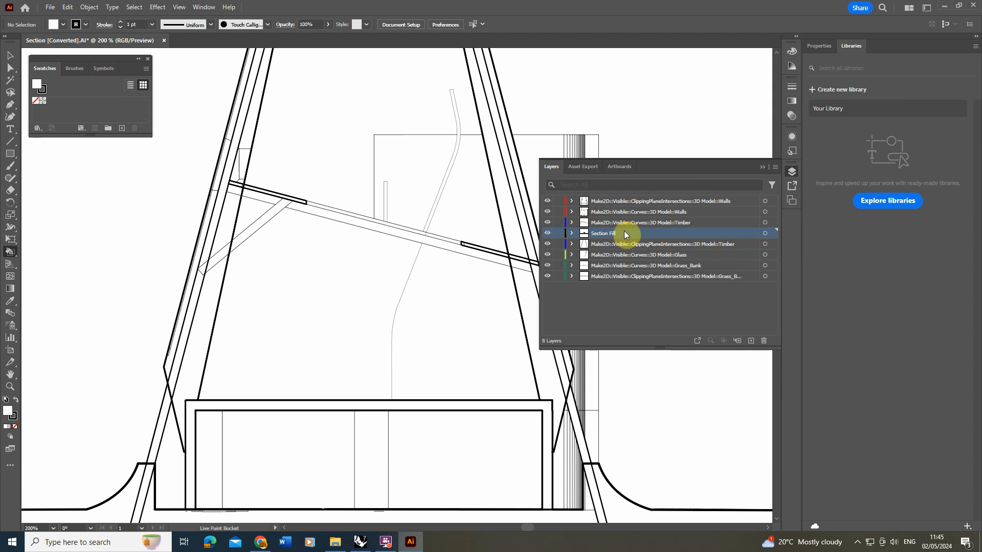
click(632, 246)
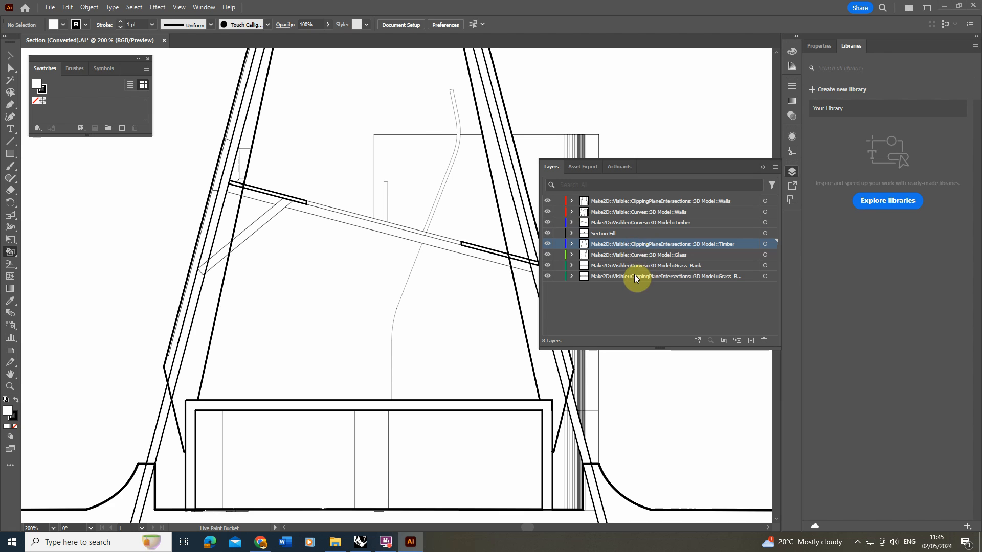
ctrl+click(634, 275)
ctrl+click(621, 201)
ctrl+click(616, 232)
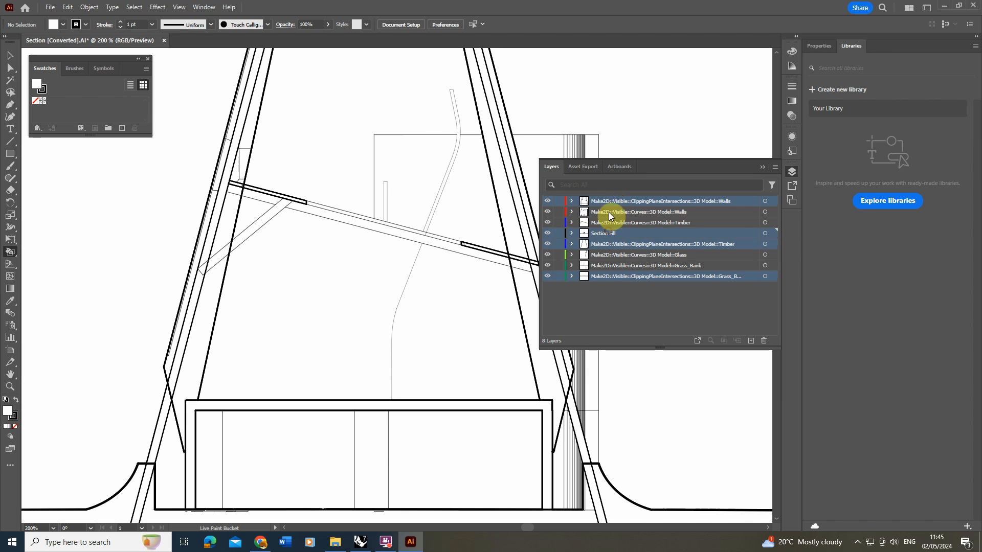
drag(609, 199, 610, 209)
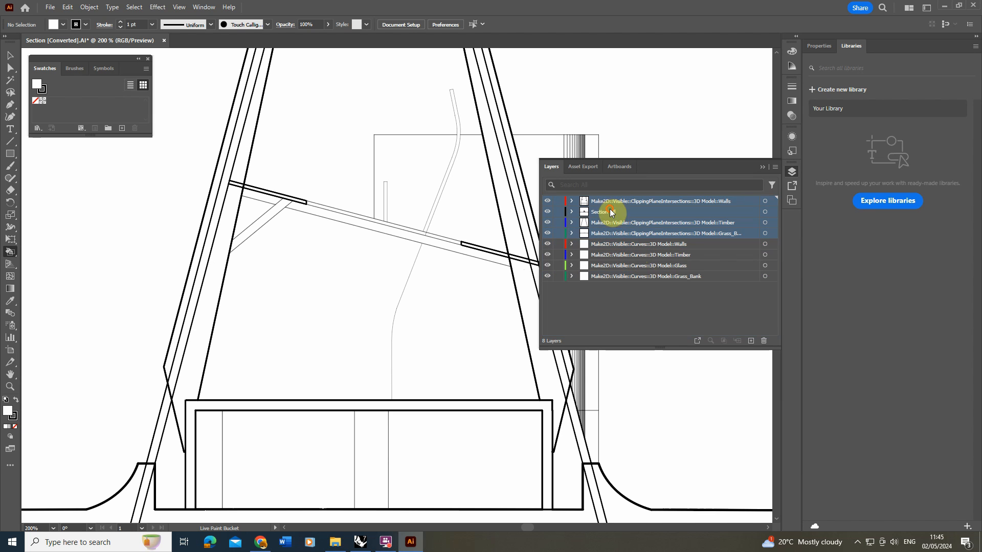
- Toggle the Section Fill layer off and on to compare the section with and without the white fill
click(548, 213)
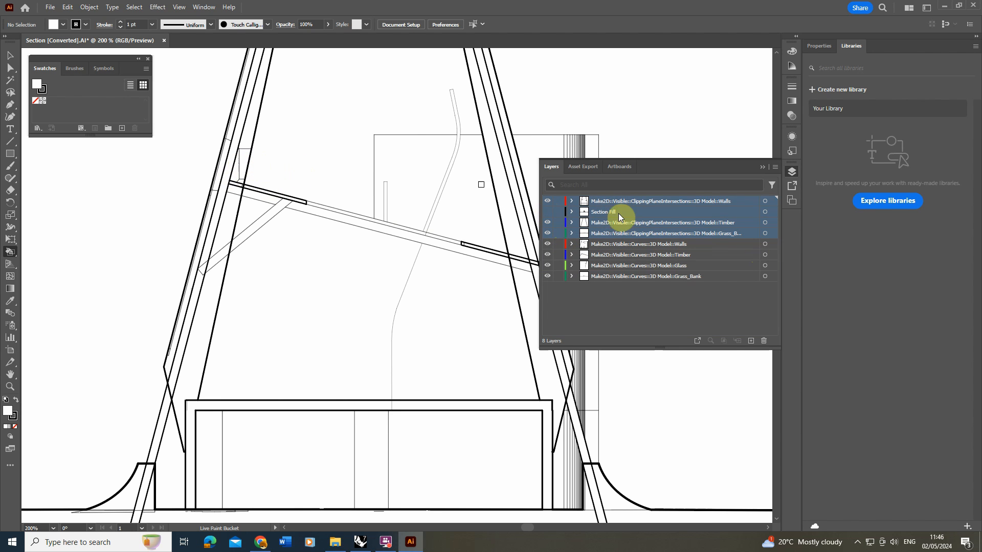
click(546, 213)
click(546, 212)
click(546, 213)
alt+scroll(232, 200, down, 2)
alt+scroll(300, 336, up, 1)
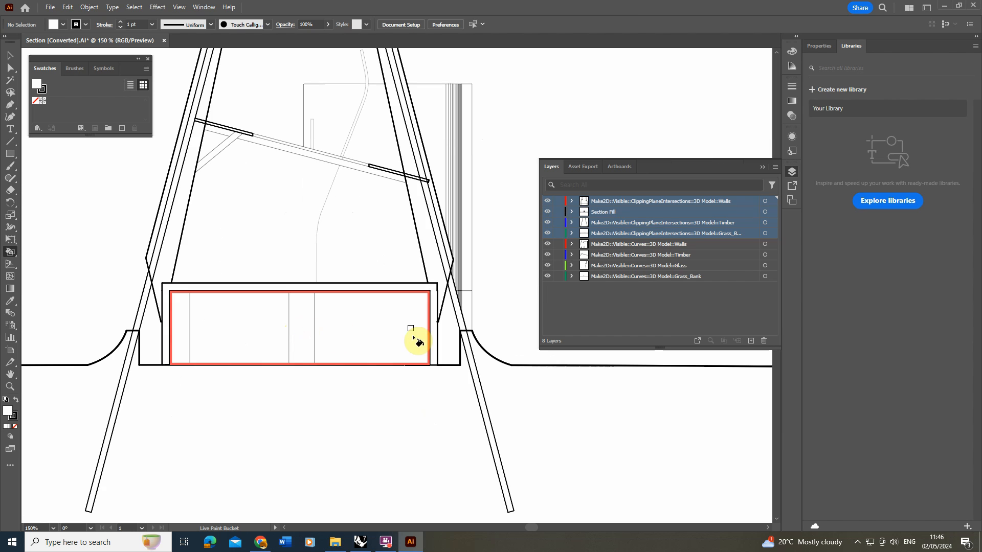
click(548, 215)
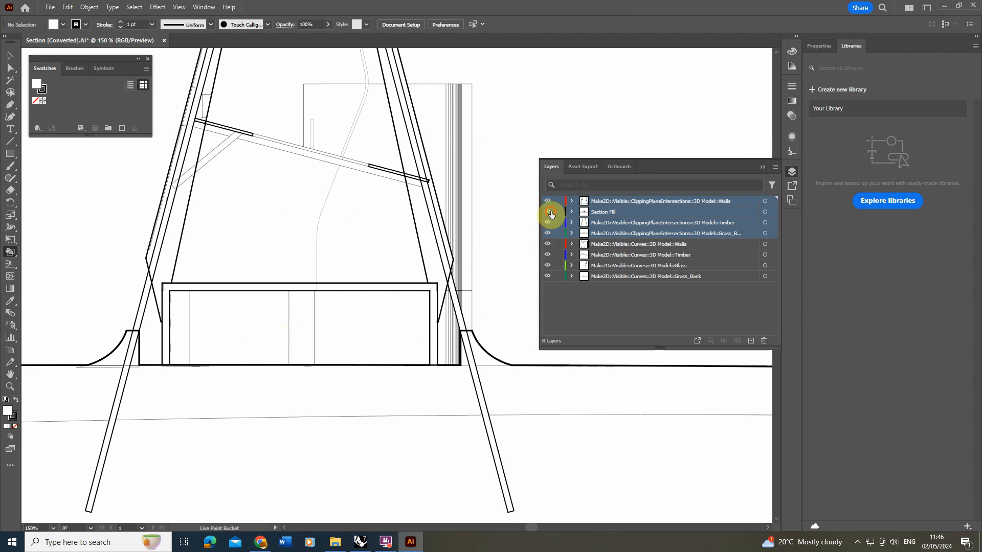
click(550, 213)
- Set the fill of the Live Paint Bucket to None
click(12, 410)
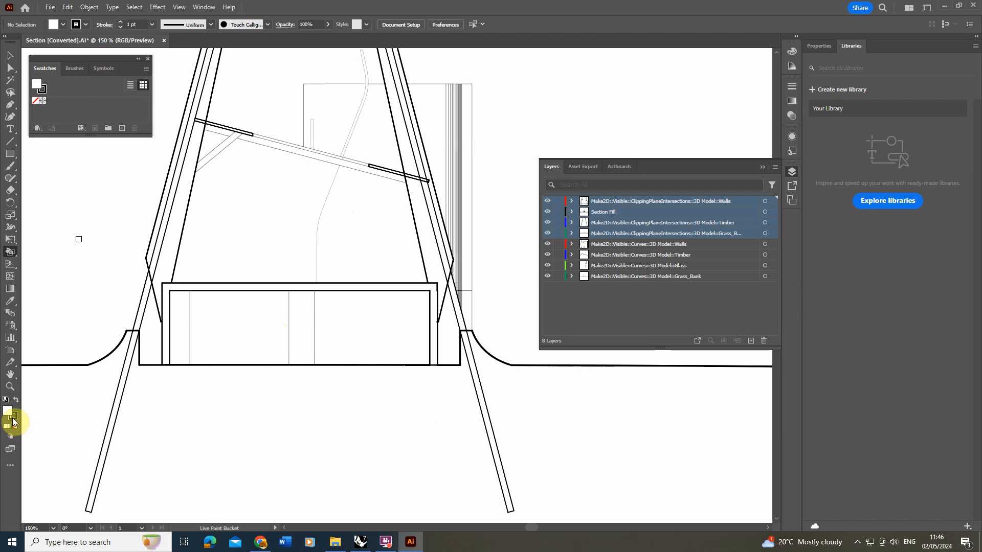
click(15, 426)
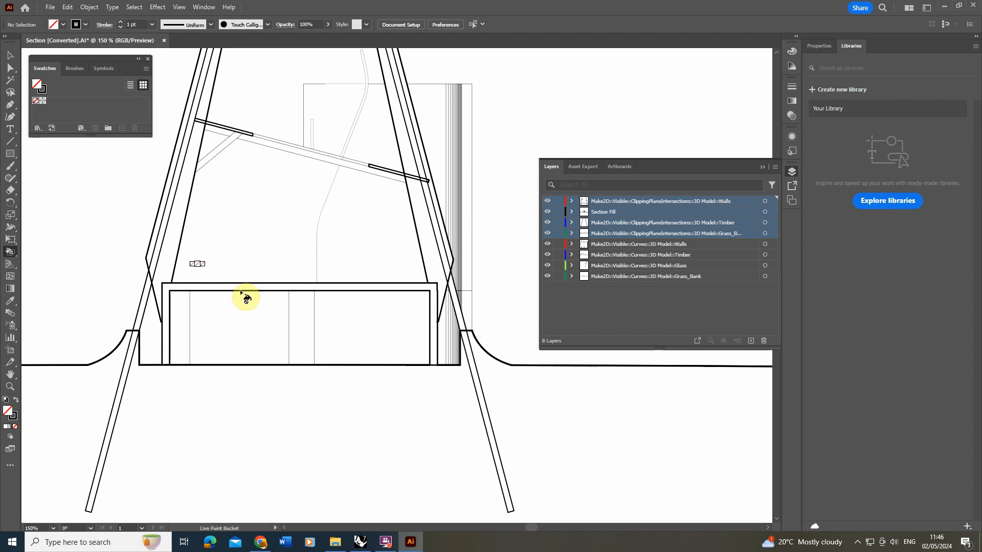
alt+scroll(310, 351, down, 1)
alt+scroll(315, 189, up, 1)
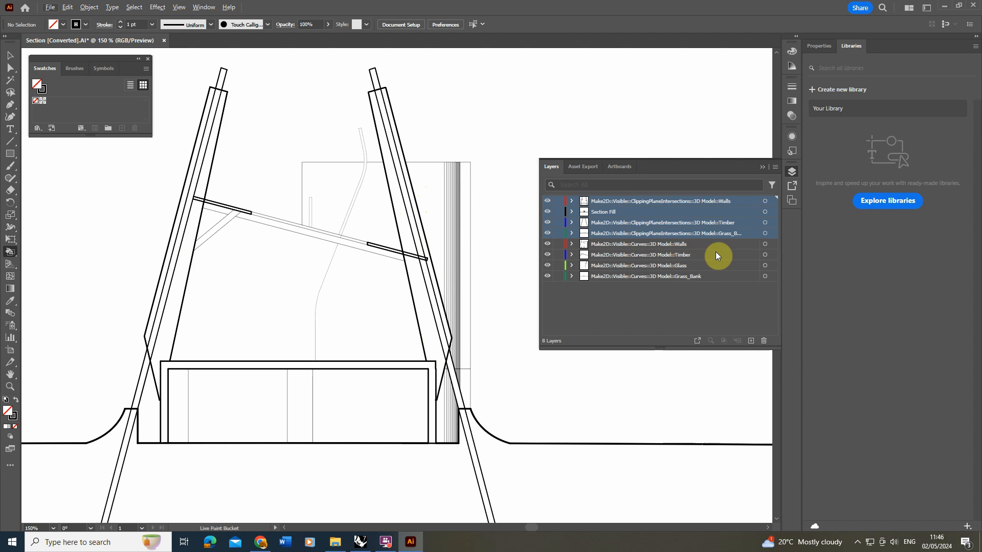
- Hide the Walls, Timber and Grass_Bank clipping plane intersection layers, leaving Section Fill and the Curves layers on
click(659, 202)
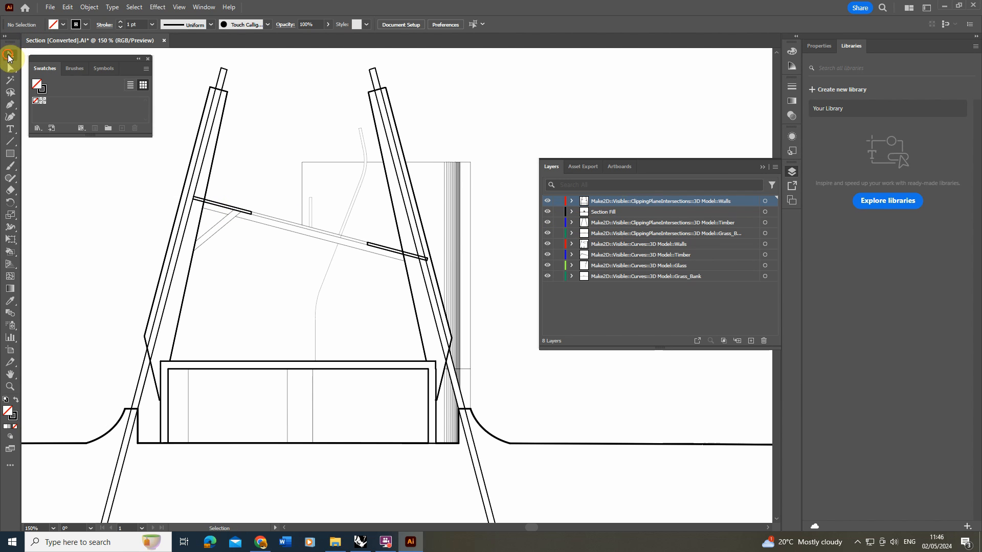
click(548, 202)
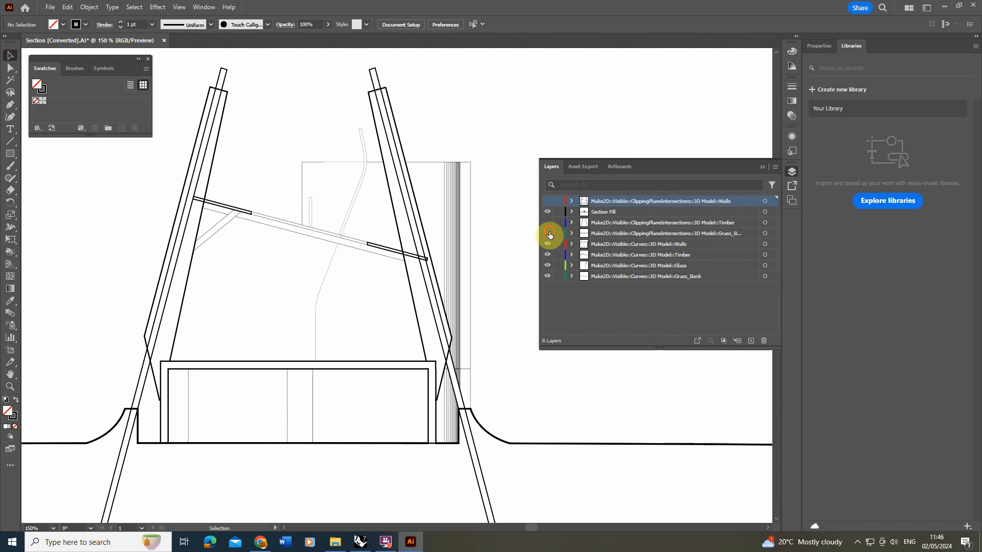
click(548, 233)
- Select the Live Paint group on the Section Fill layer and set its stroke to None
click(423, 222)
alt+scroll(366, 205, down, 1)
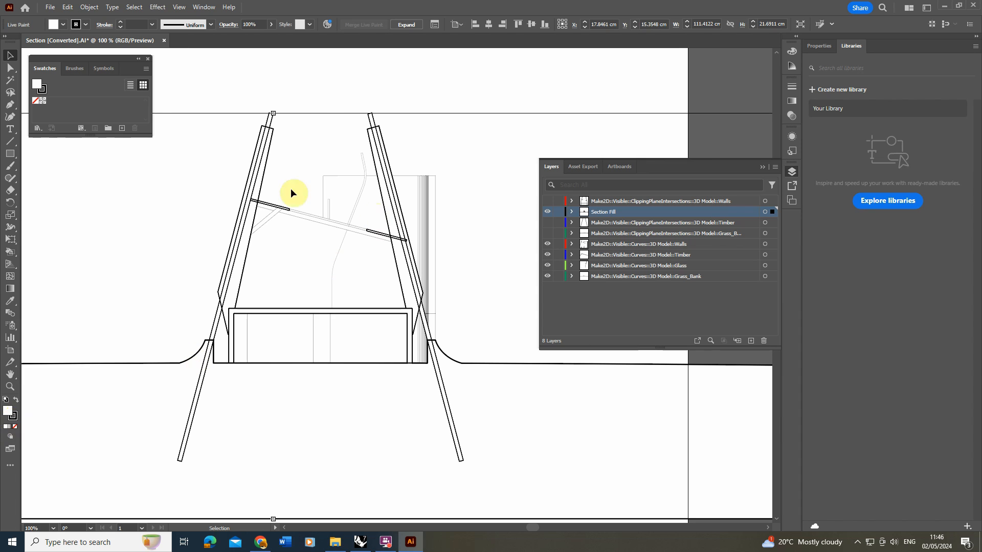
click(15, 426)
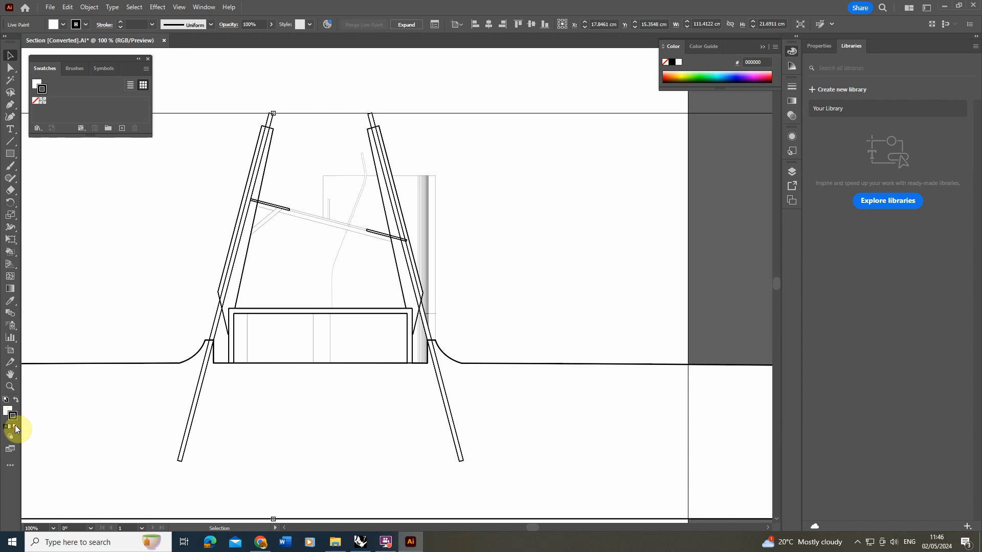
click(16, 427)
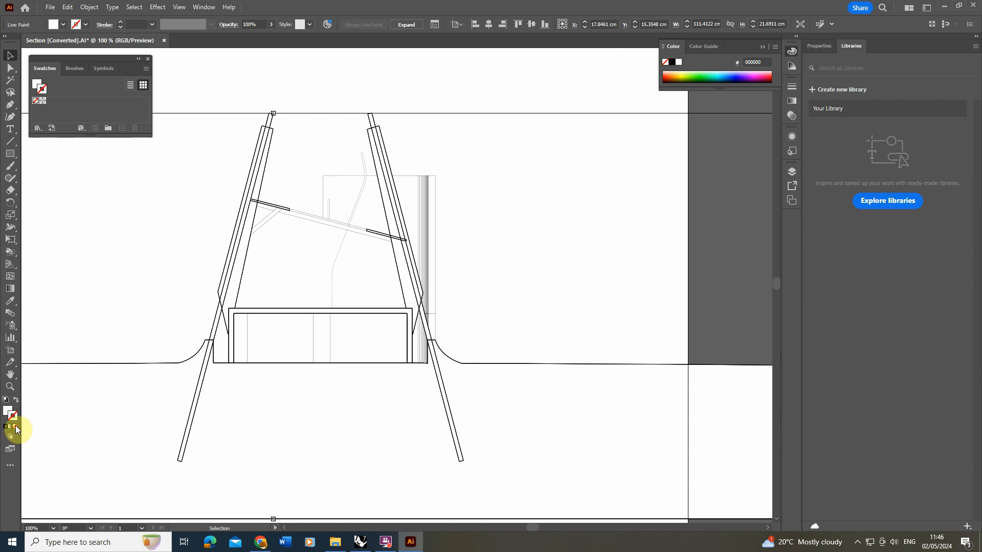
click(115, 272)
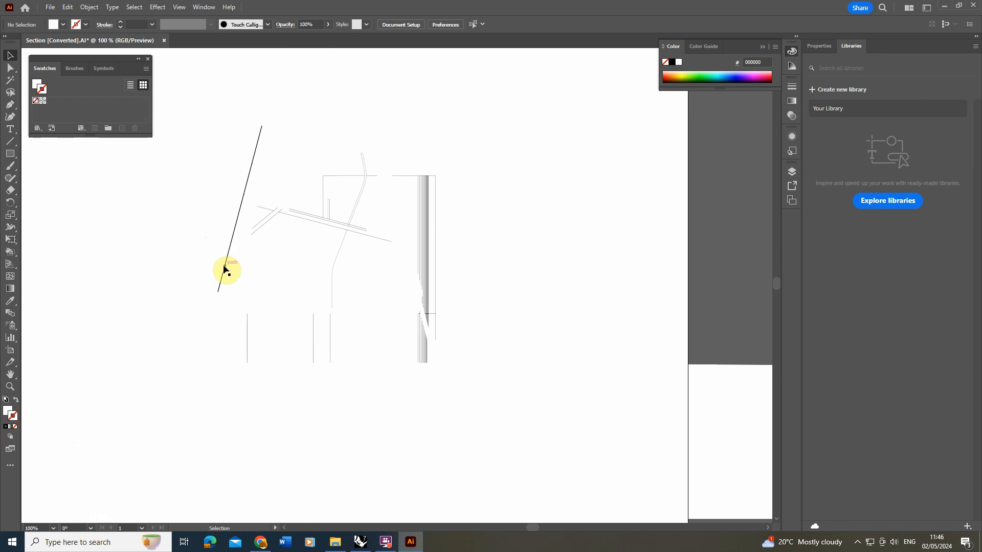
- Turn the Walls, Grass_Bank and Timber clipping plane intersection layers back on
click(791, 172)
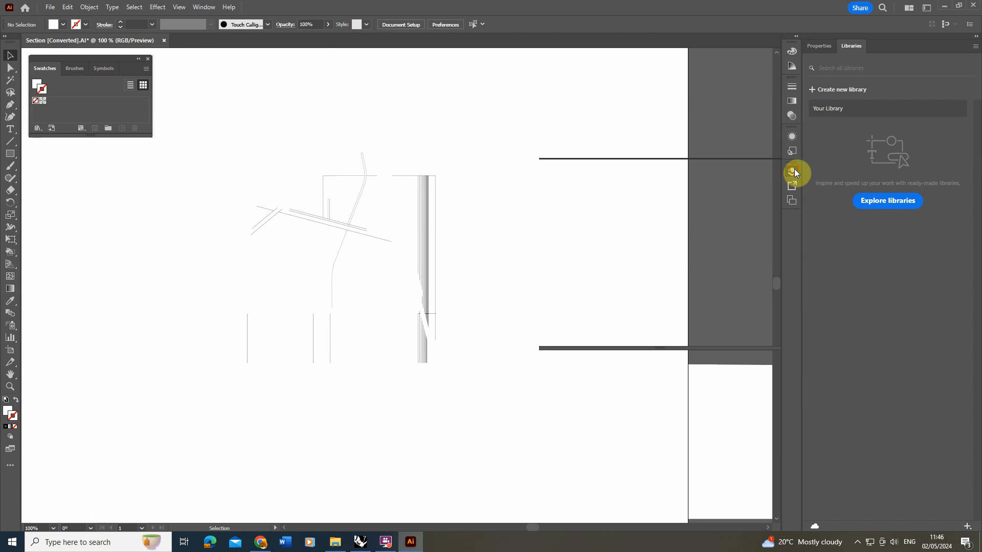
click(561, 213)
click(553, 202)
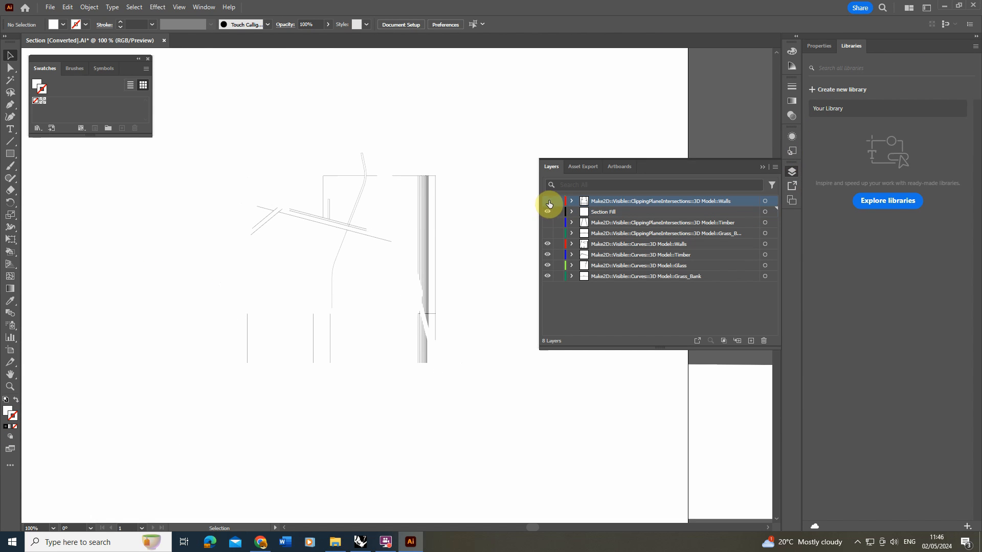
click(547, 201)
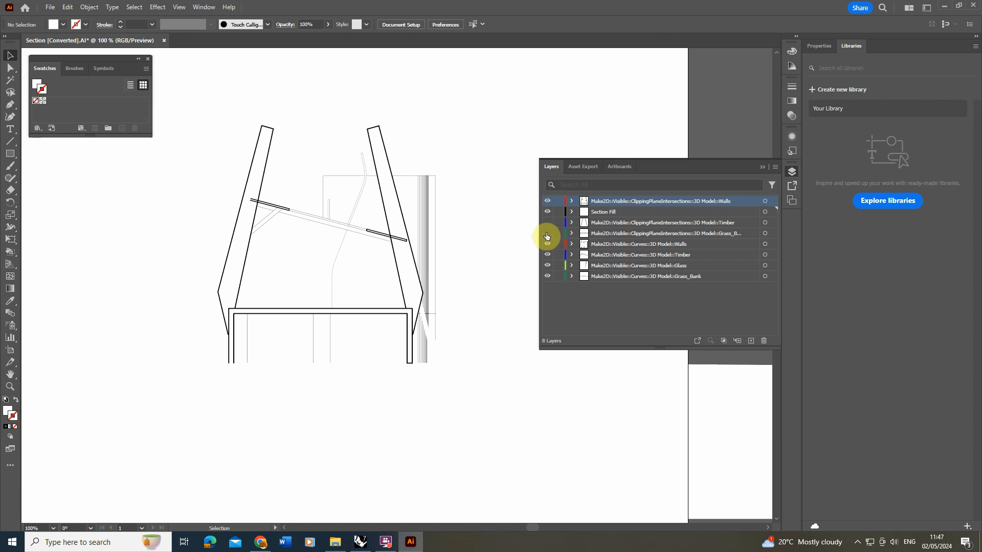
click(547, 234)
click(548, 223)
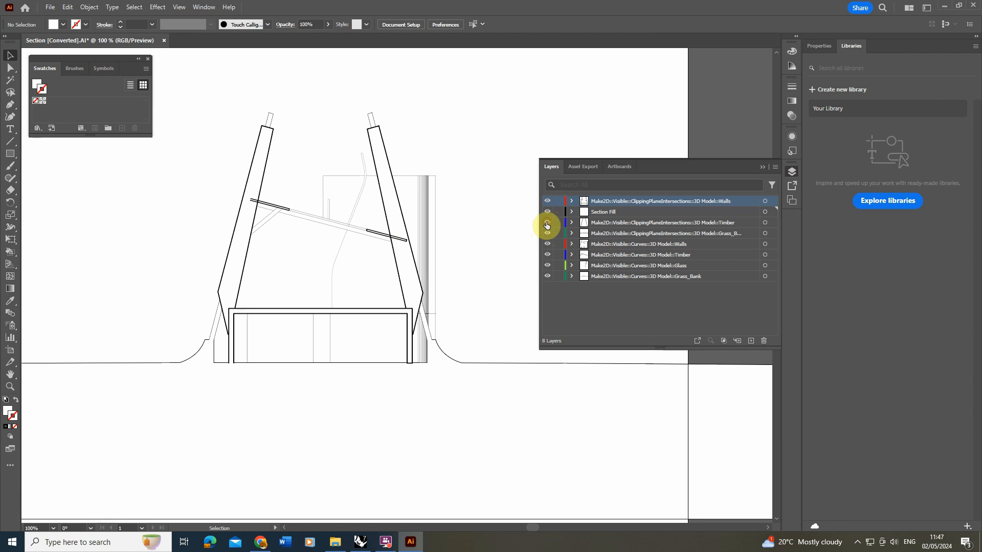
- Move the Grass_Bank clipping plane intersection layer above the Section Fill layer, directly below the Walls intersections
alt+scroll(345, 231, up, 1)
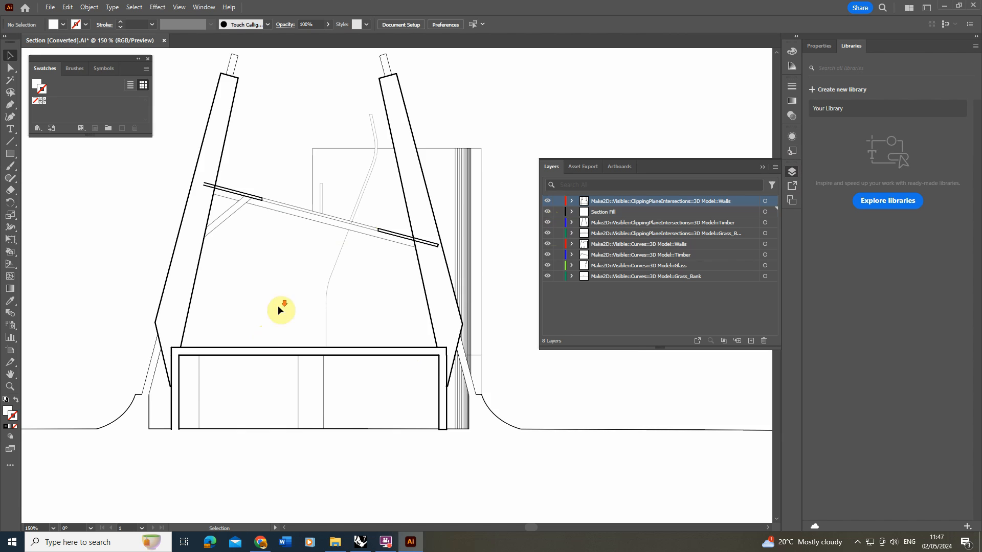
alt+scroll(281, 310, down, 1)
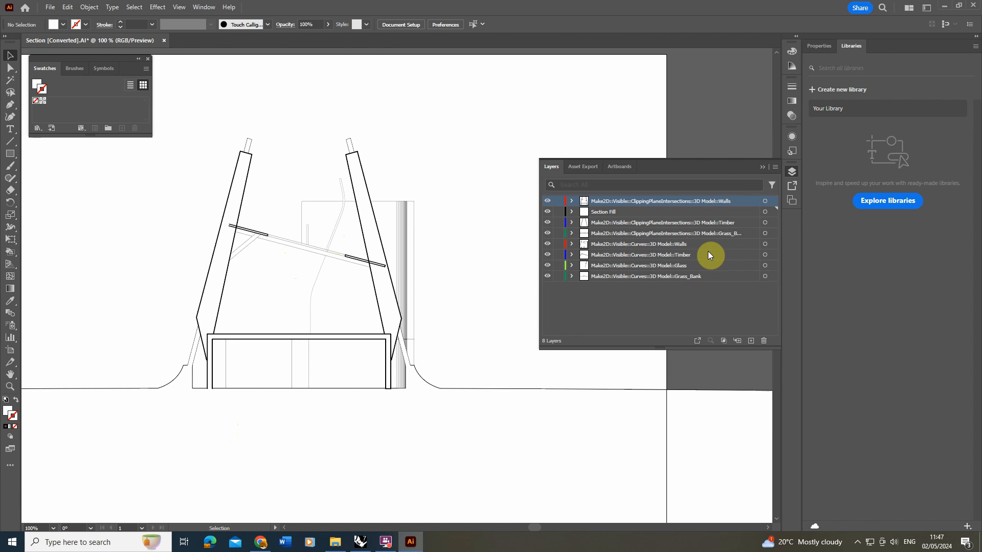
drag(619, 226, 598, 206)
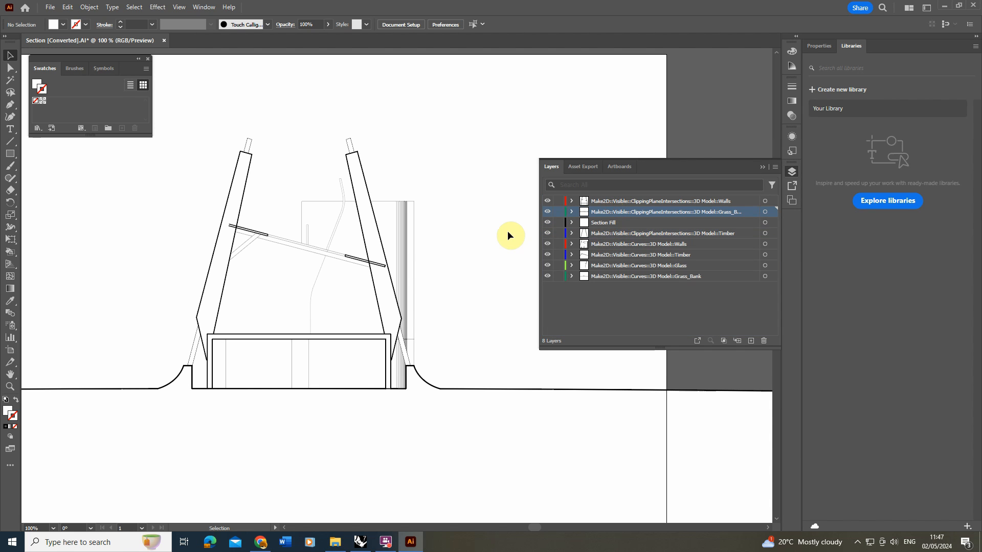
alt+scroll(215, 401, up, 1)
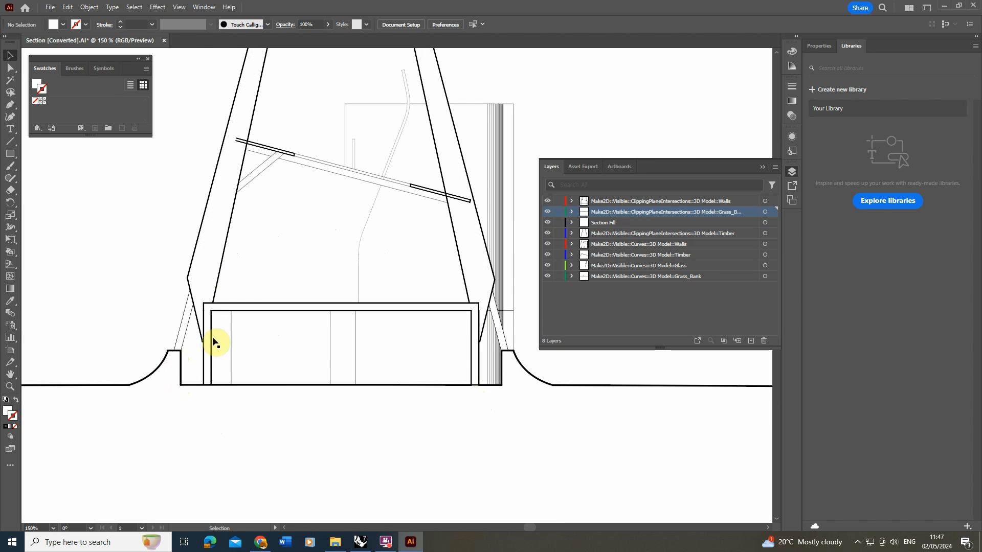
alt+scroll(220, 374, down, 1)
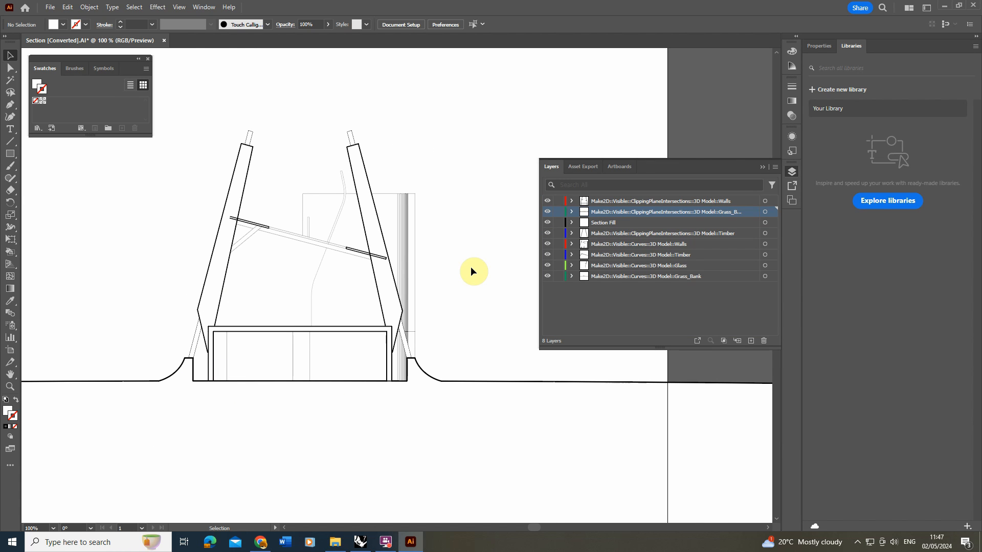
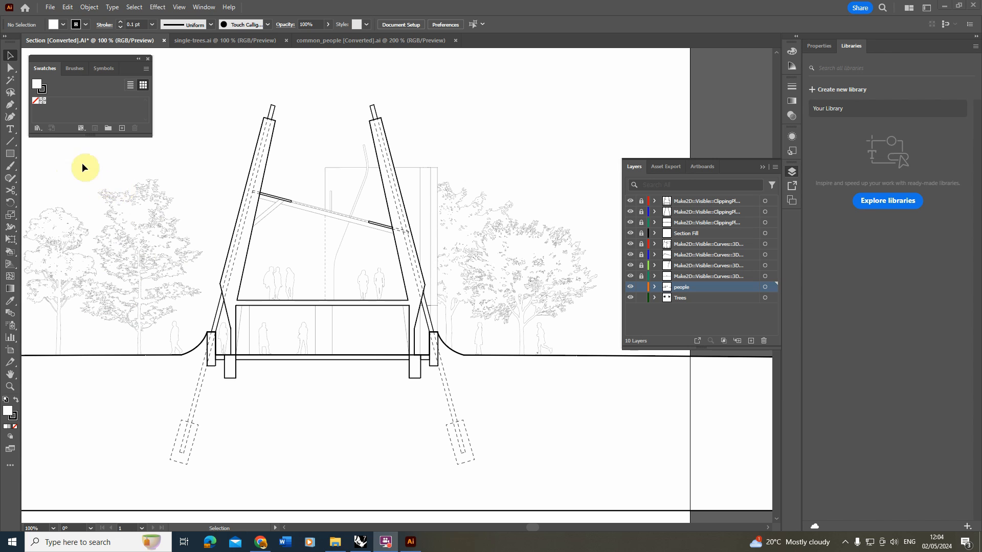
- Export the drawing as the PNG file Section [Converted] in the 081_Section folder, using all artboards
click(50, 7)
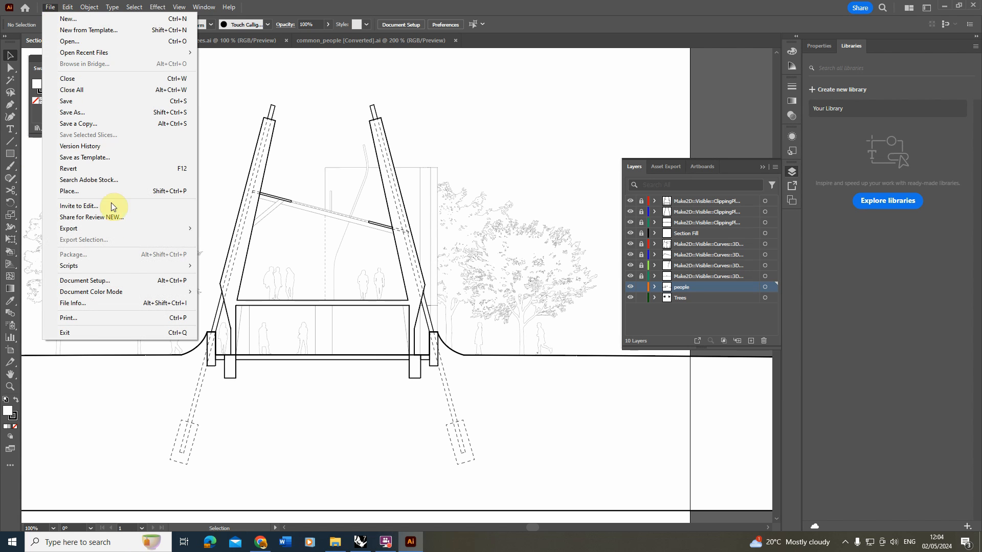
mouse_move(97, 229)
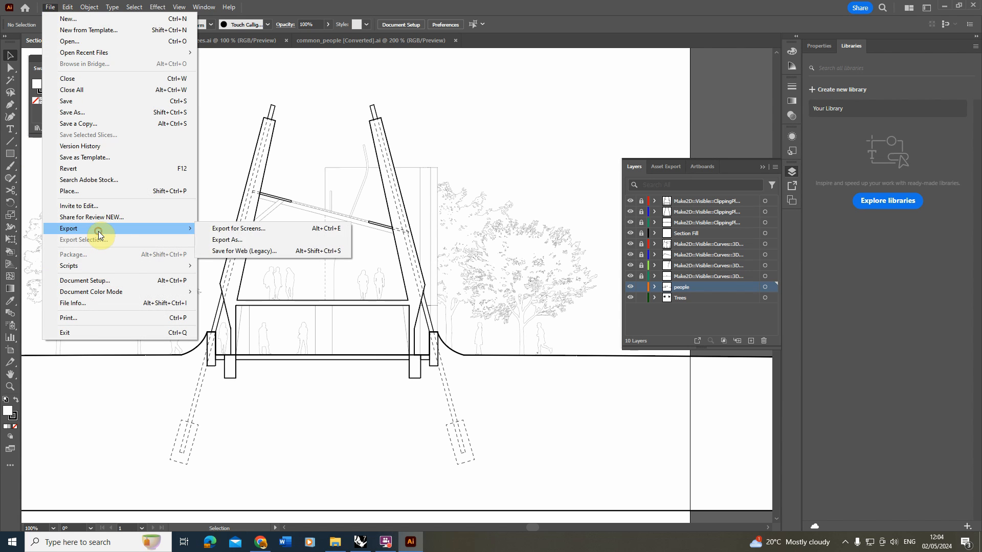
click(235, 241)
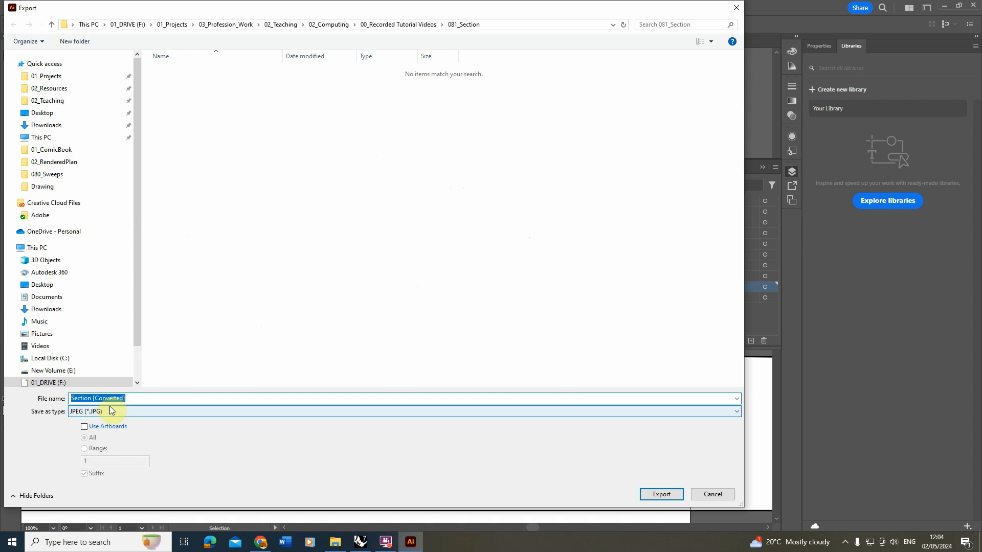
click(112, 411)
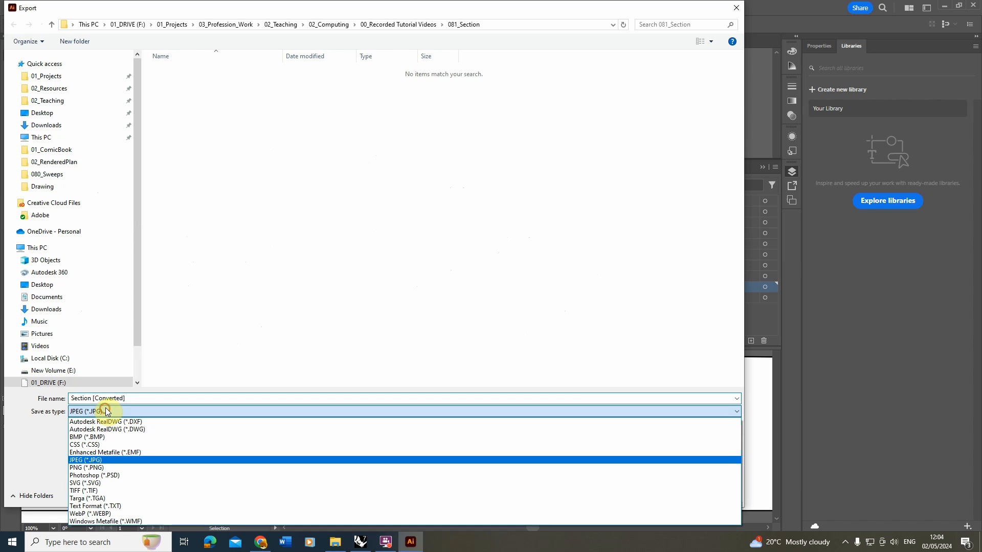
click(82, 469)
click(84, 427)
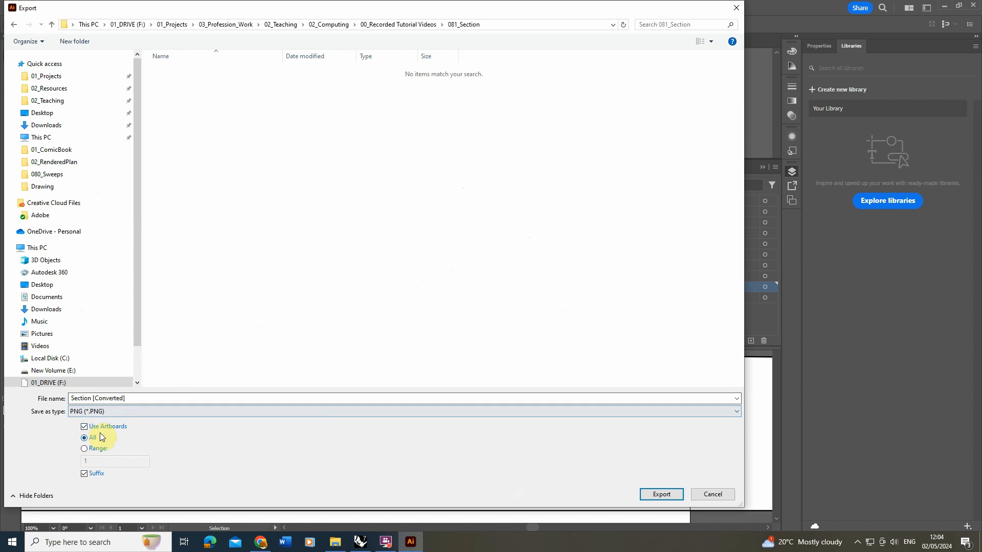
click(668, 496)
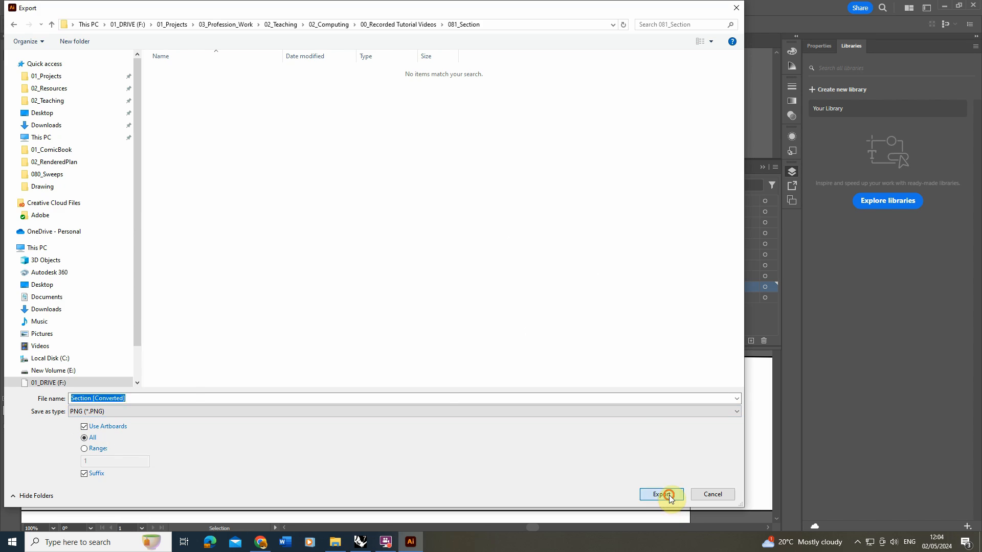
click(499, 426)
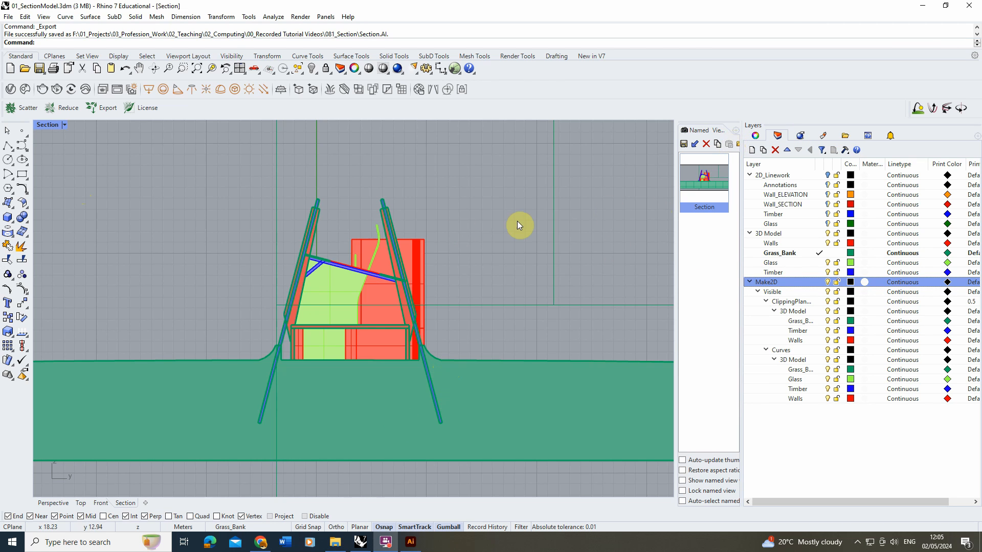
- In Rhino, set the Section viewport's display mode to Rendered
click(64, 125)
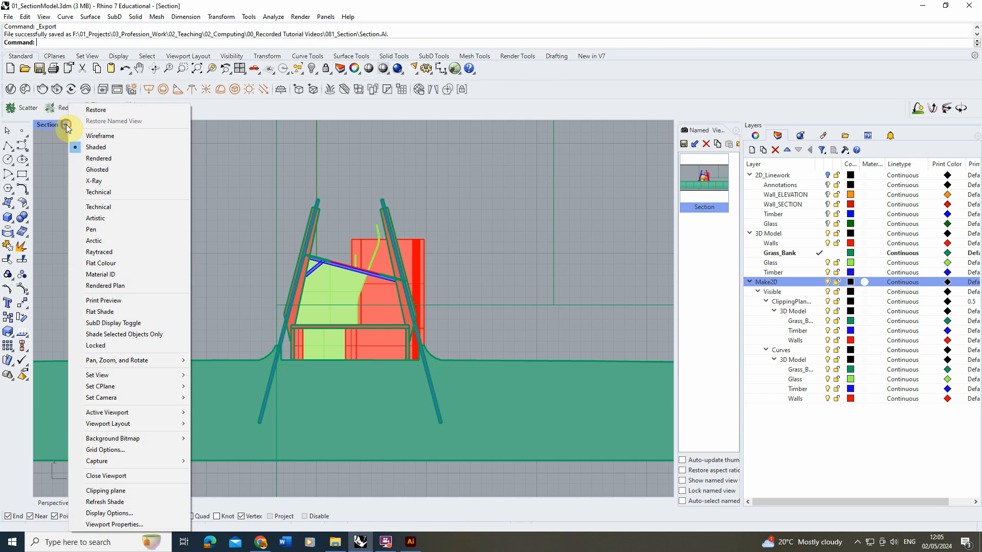
click(111, 161)
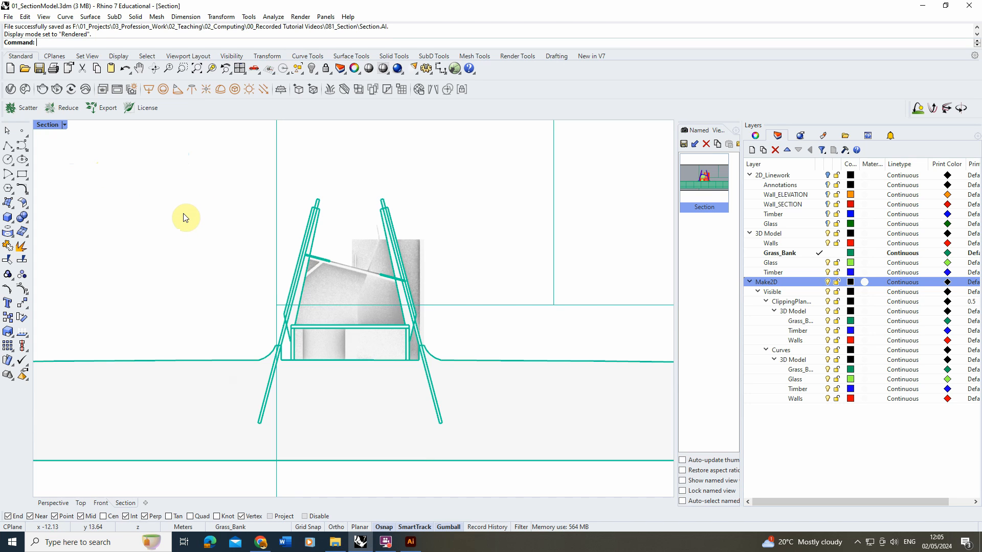
- In the document's render properties, switch on the sun and switch off the skylight
click(300, 17)
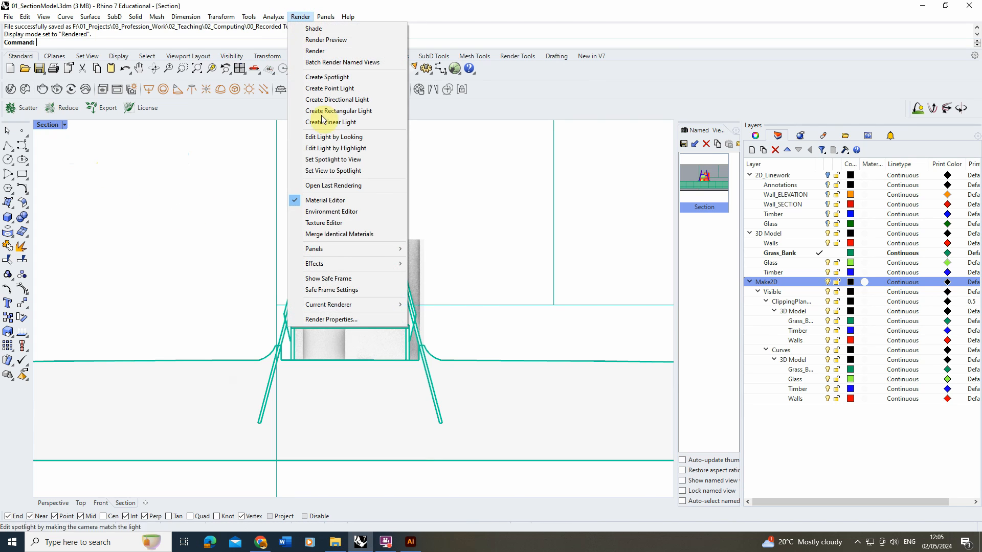
click(351, 319)
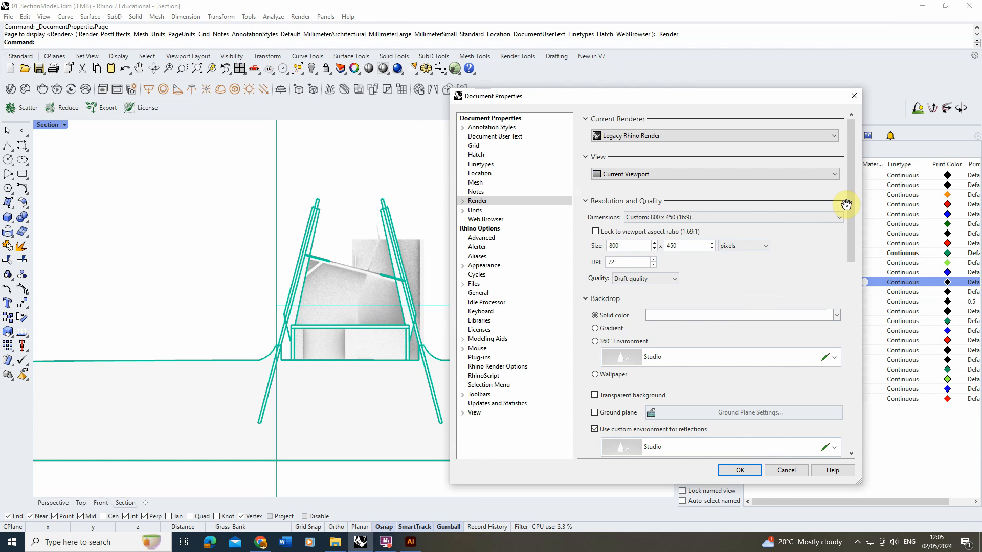
drag(849, 204, 857, 288)
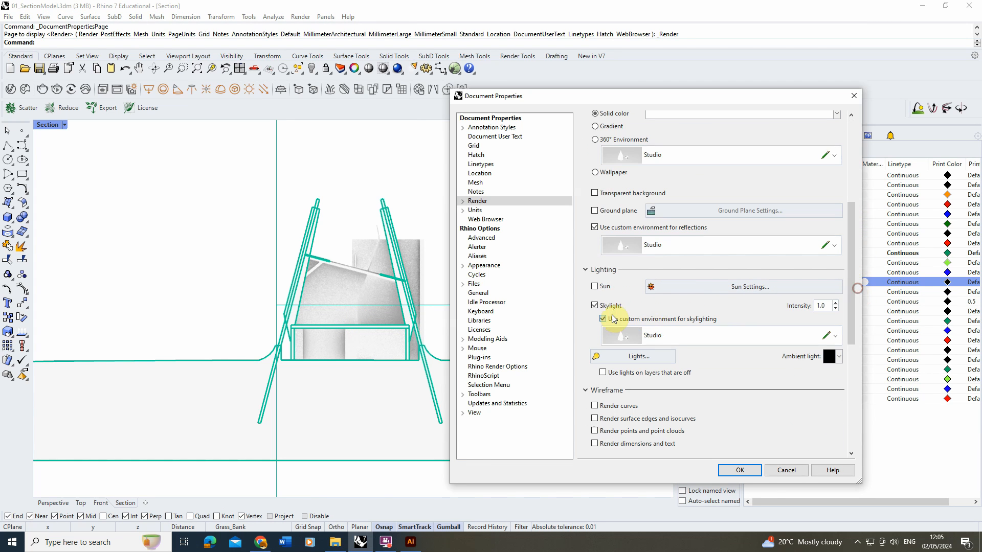
click(595, 286)
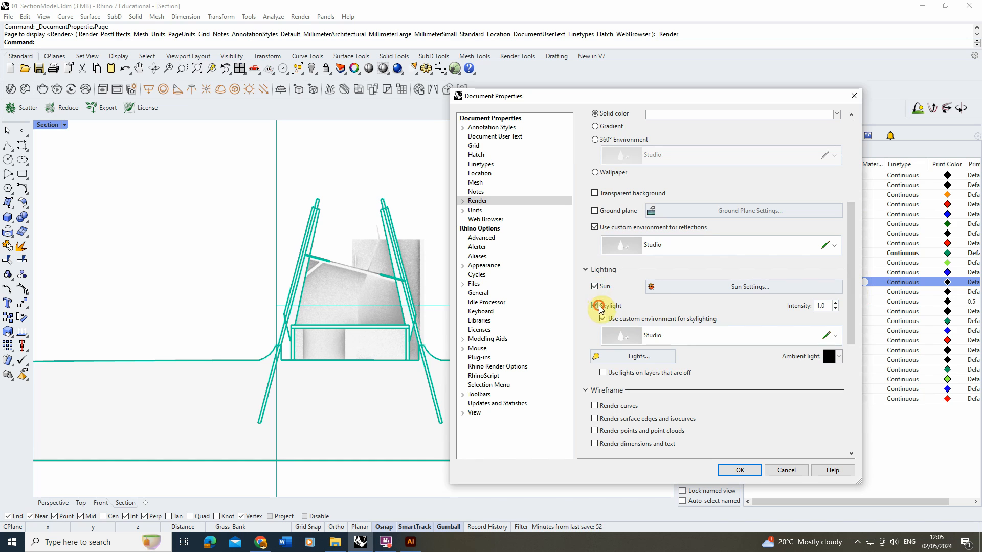
click(604, 307)
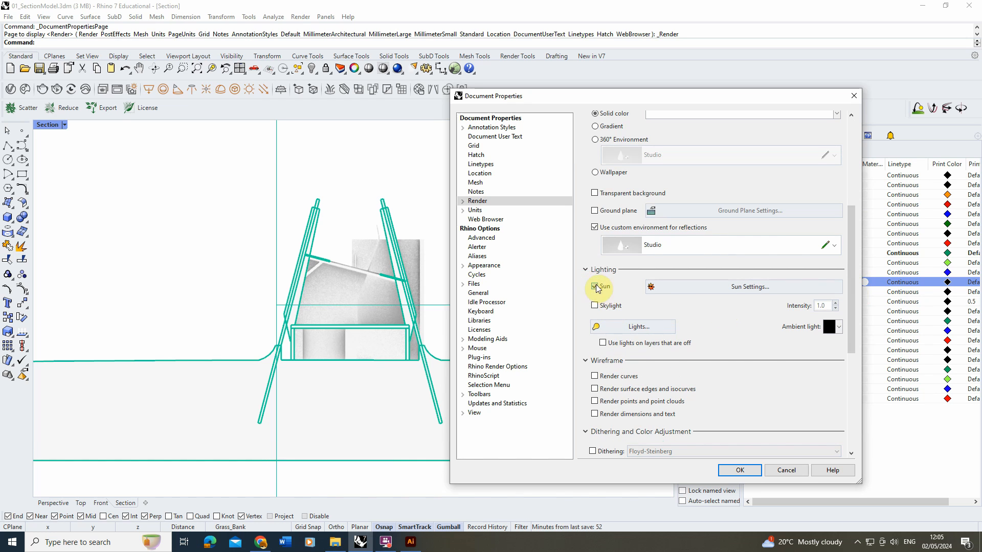
click(741, 470)
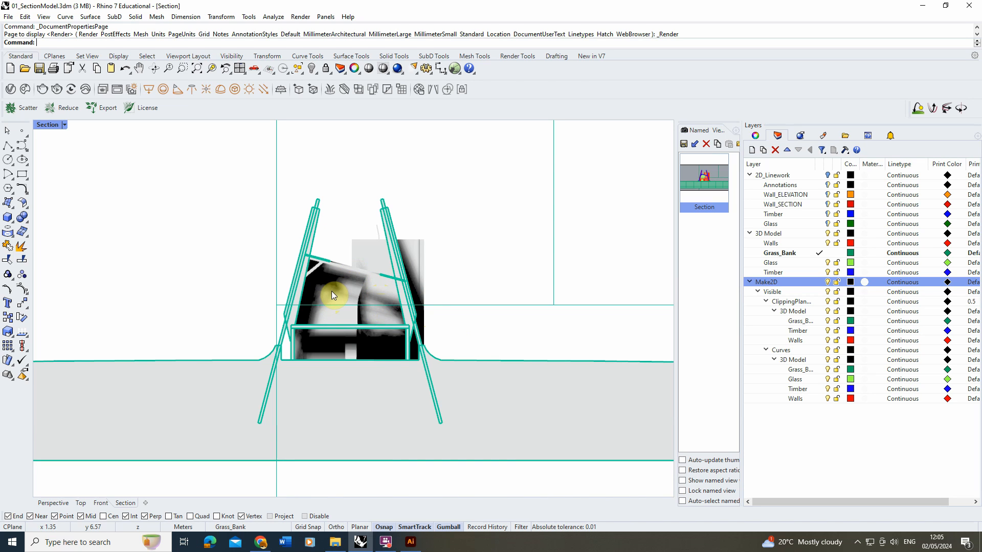
- Duplicate the Rendered display mode and apply Copy of Rendered to the Section viewport
click(65, 124)
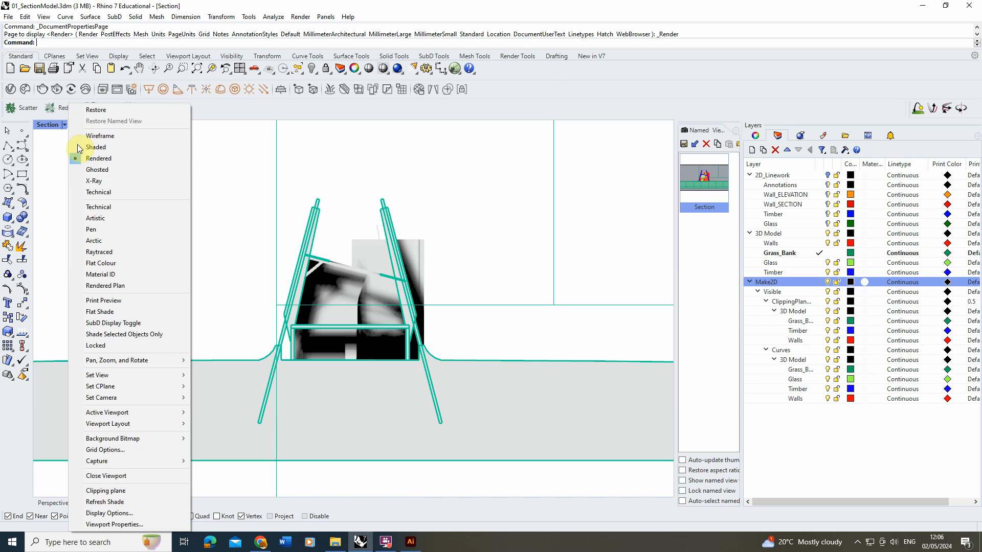
click(108, 514)
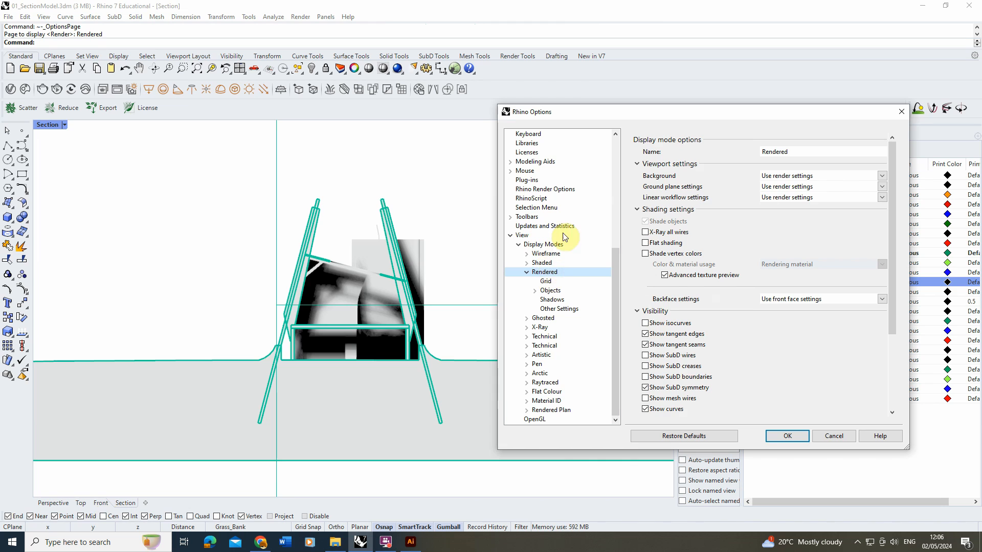
click(536, 246)
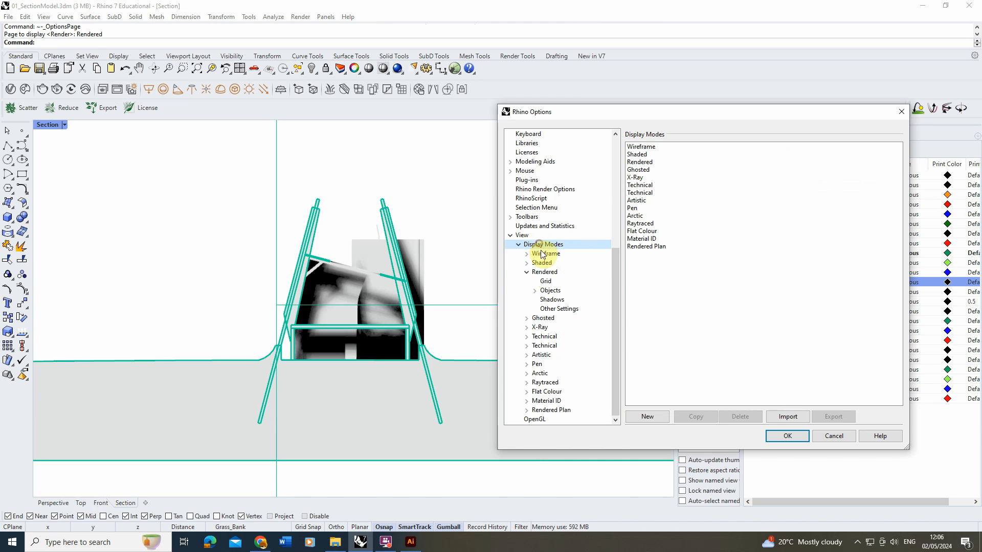
click(652, 162)
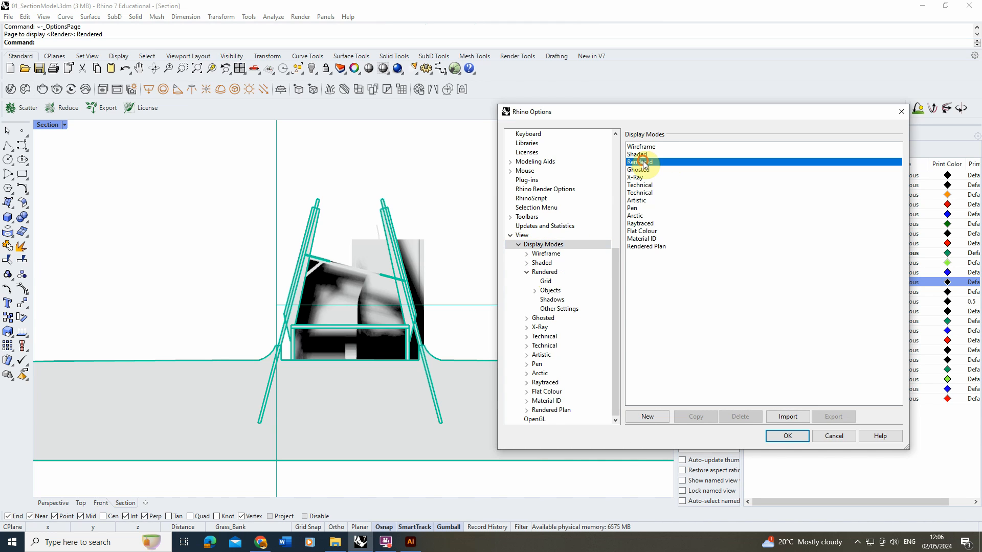
click(697, 418)
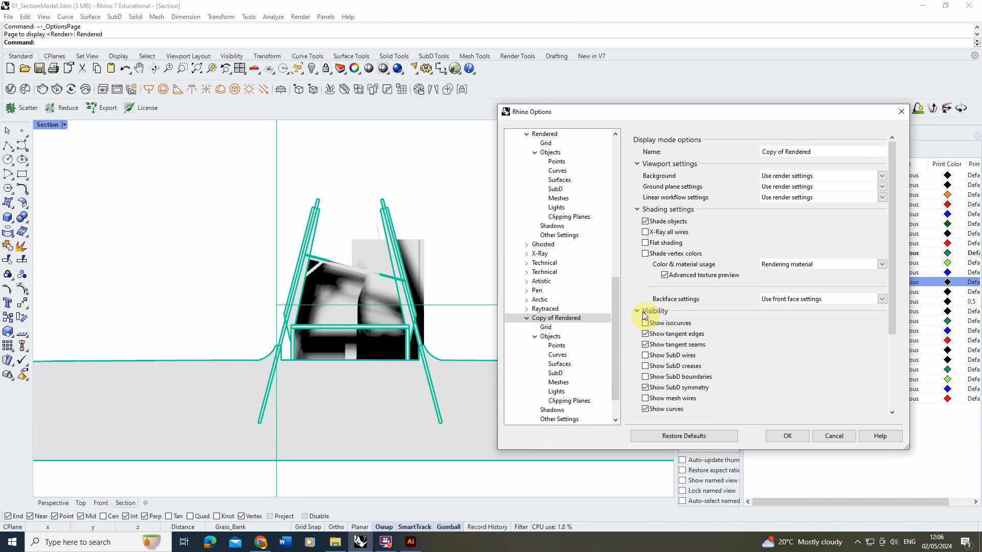
click(793, 436)
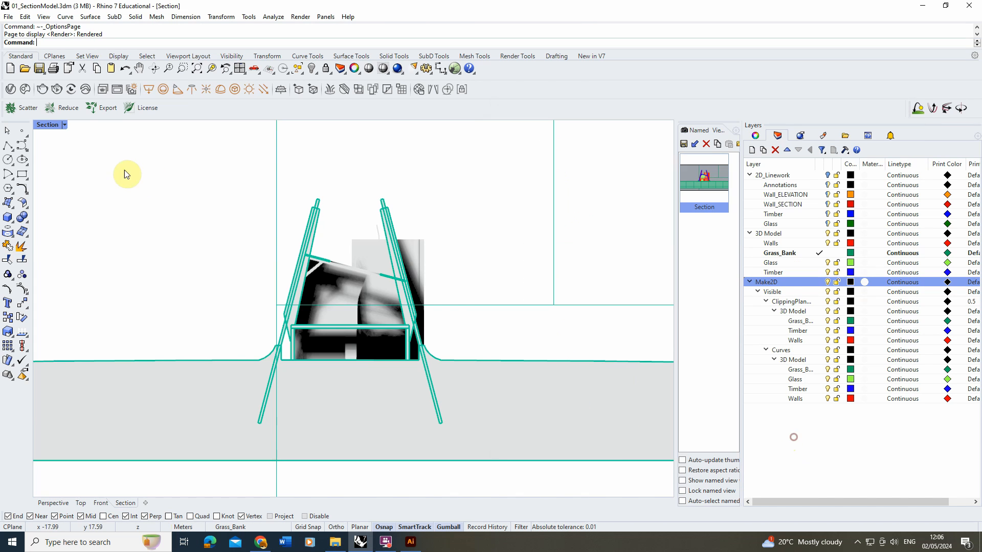
click(64, 125)
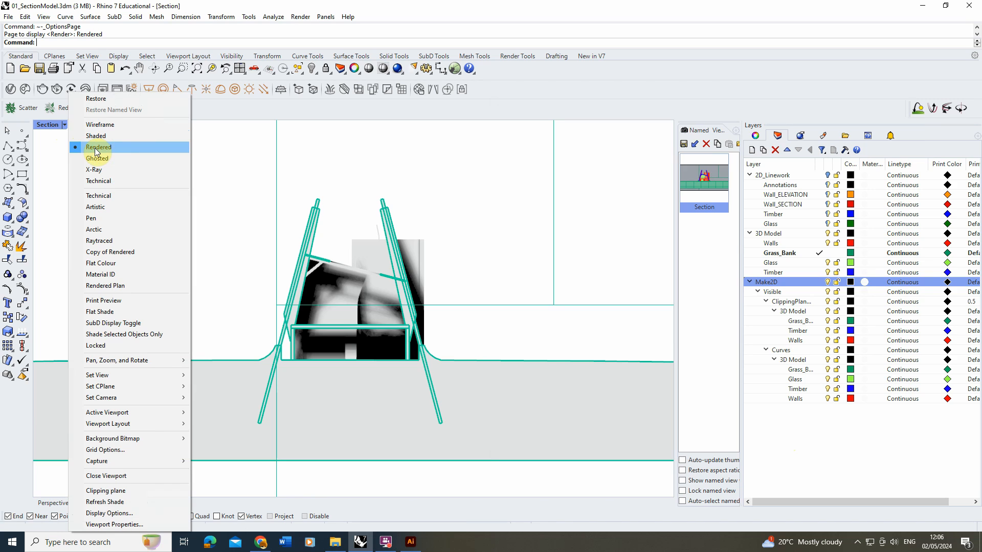
click(140, 253)
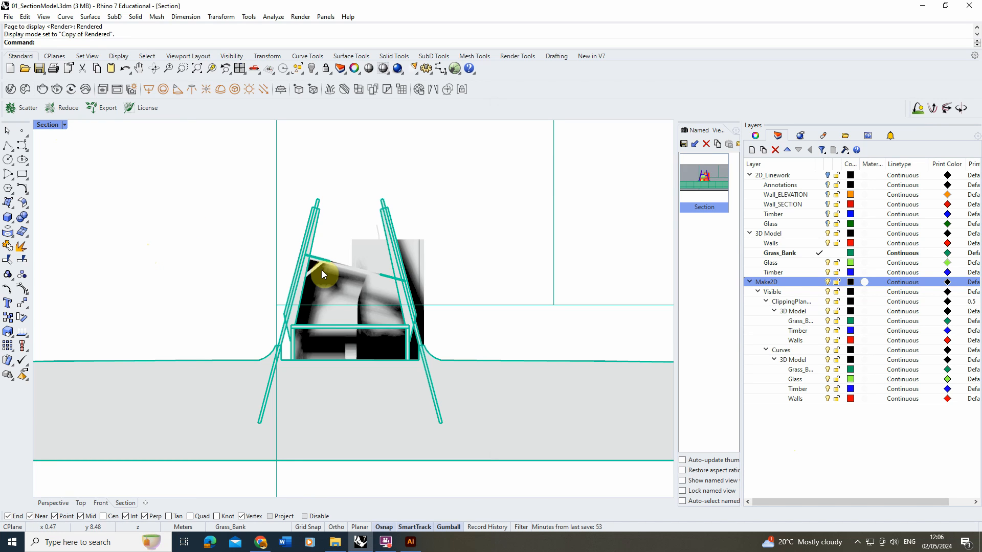
- Move the clipping plane sideways until it is clear of the section, and restore the Section named view
click(474, 306)
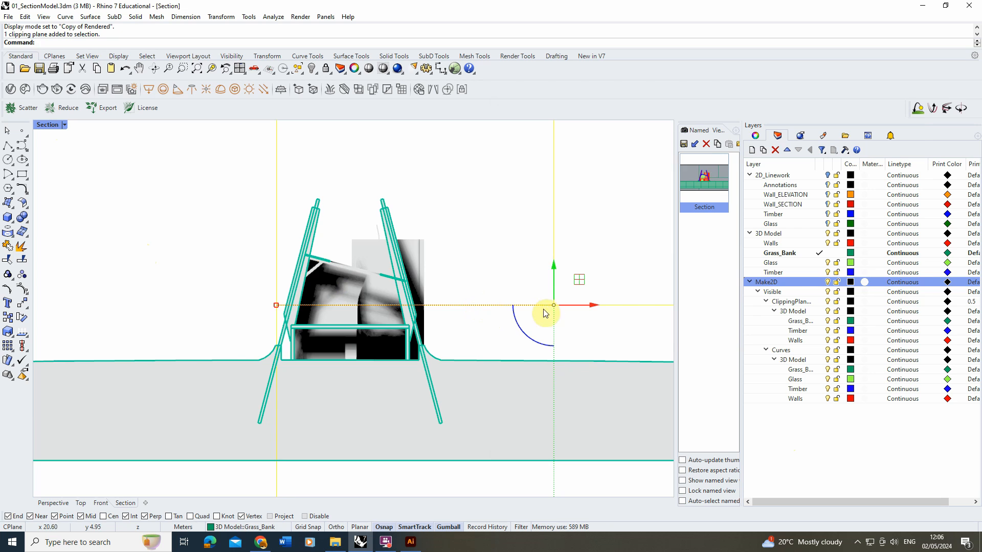
drag(574, 306, 635, 308)
scroll(320, 317, down, 6)
scroll(309, 320, down, 2)
drag(468, 313, 646, 311)
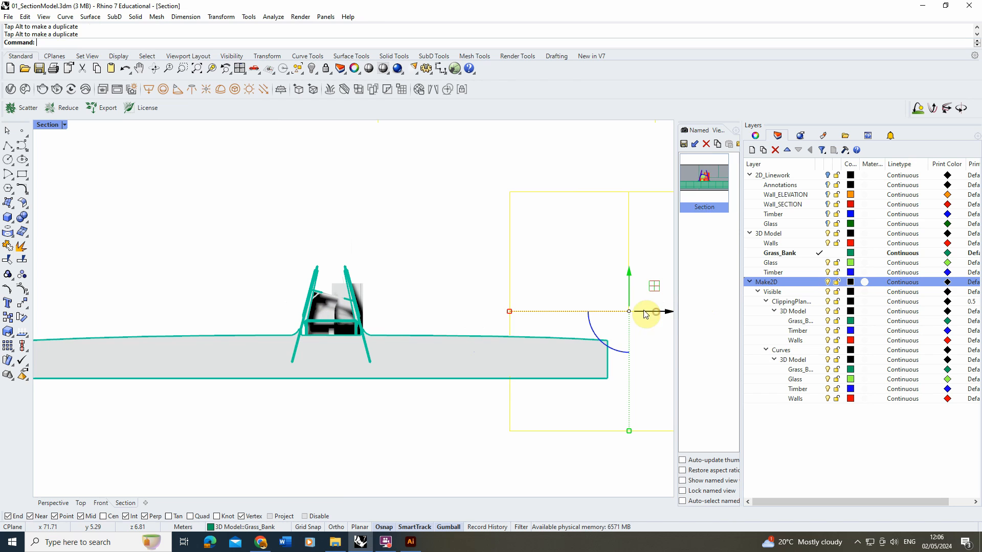
click(708, 177)
click(380, 239)
double_click(710, 176)
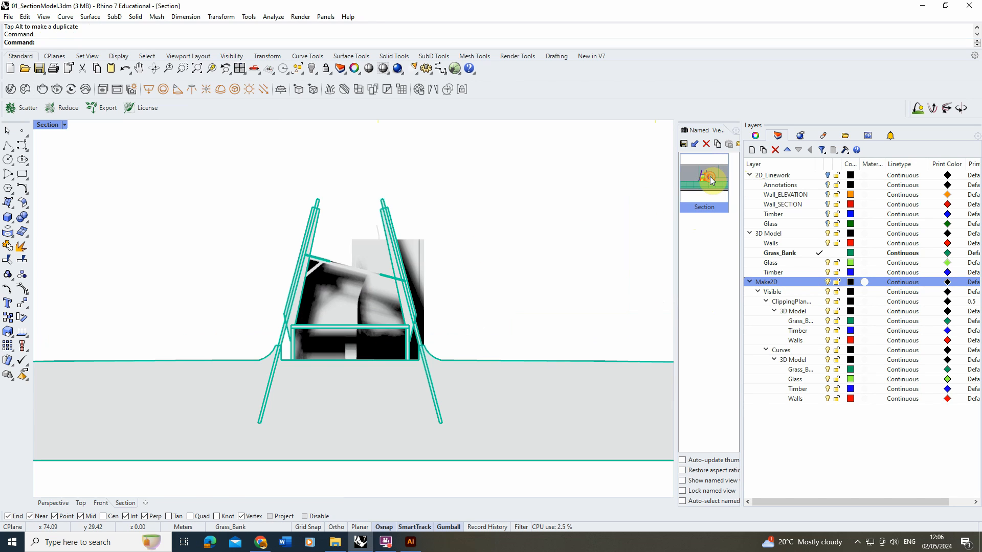
- In the Copy of Rendered shadow settings, set the shadow size to maximum and the soft edge quality to none
click(64, 126)
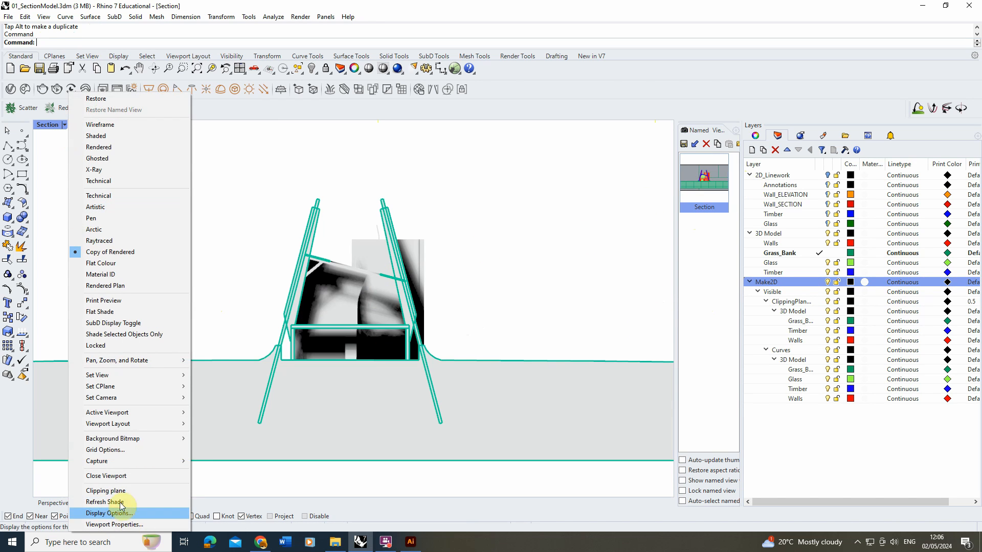
click(109, 513)
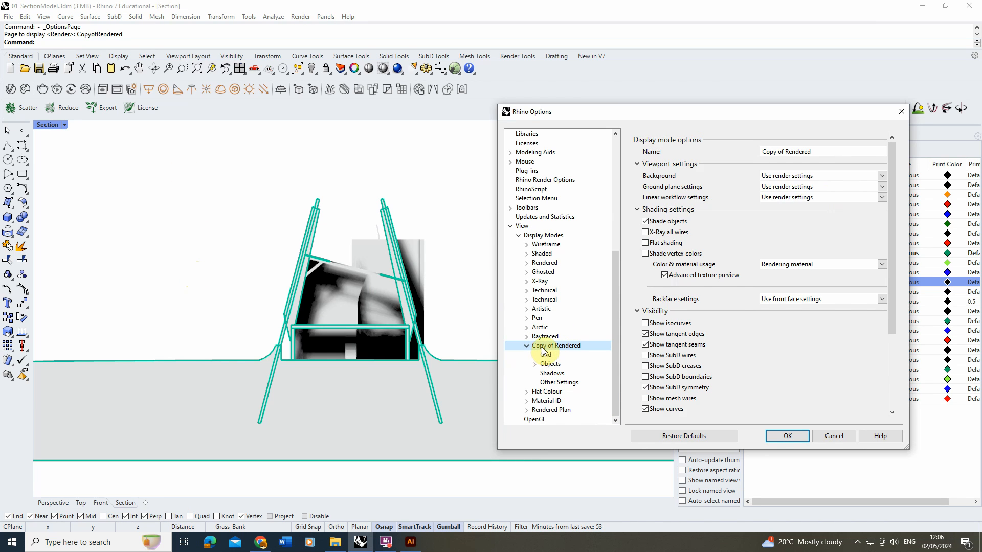
click(553, 374)
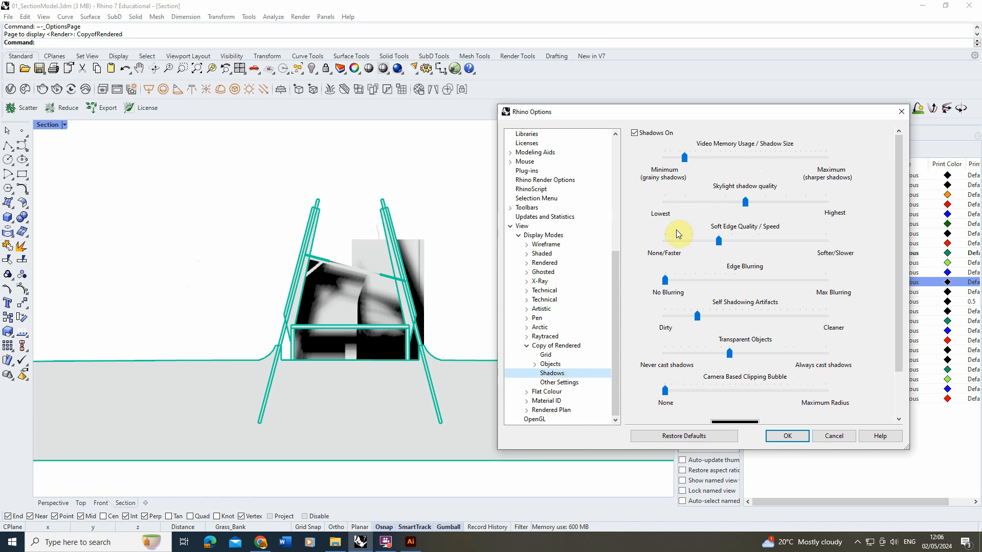
drag(685, 159, 835, 162)
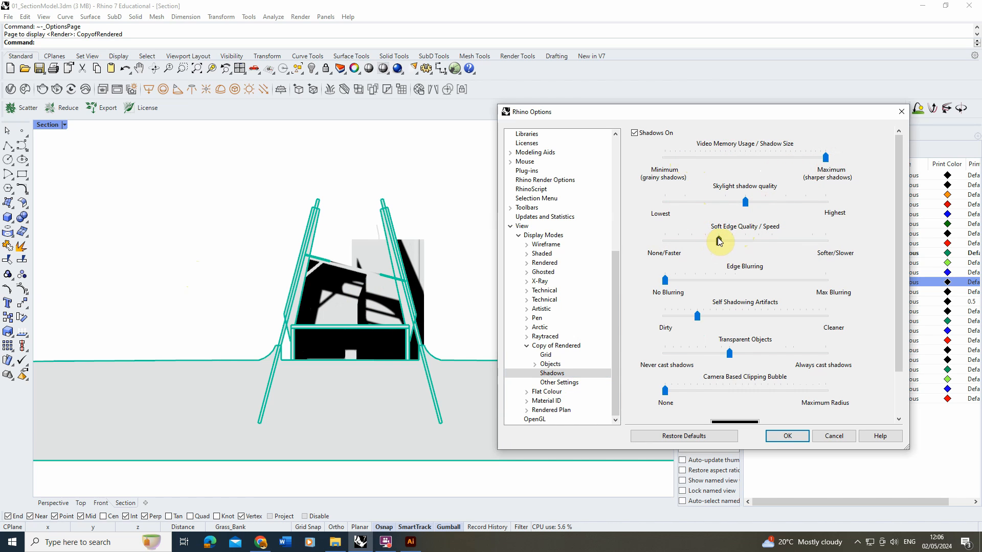
drag(717, 238, 648, 239)
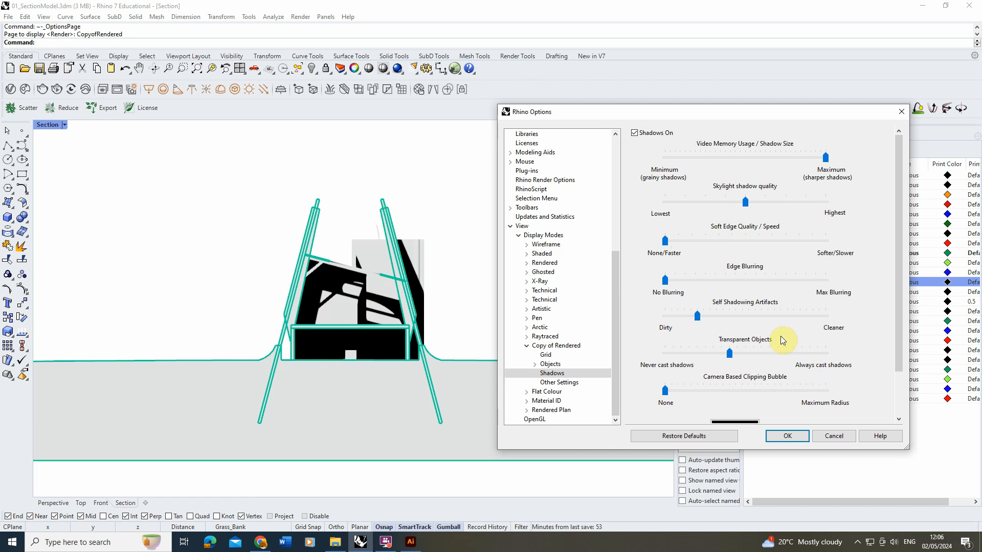
click(791, 438)
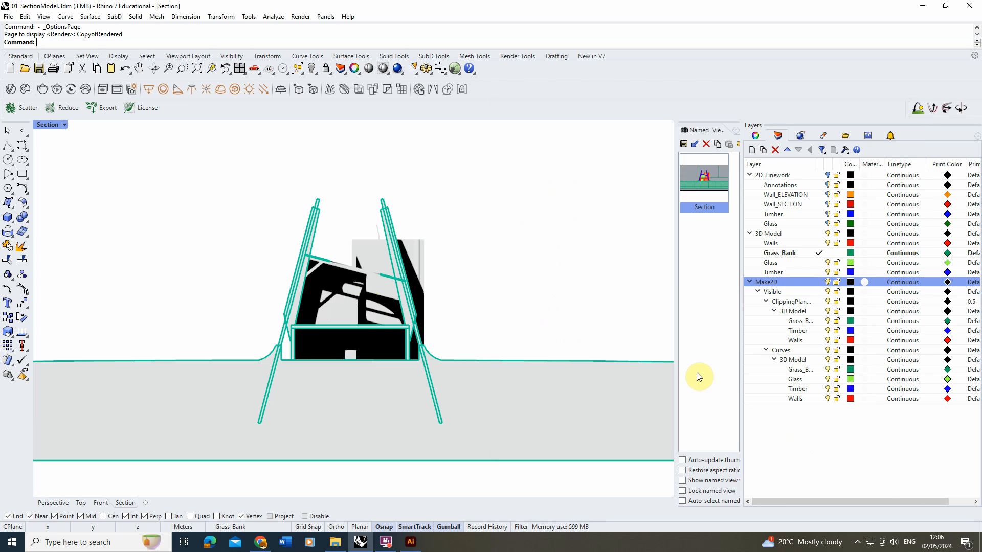
- Adjust the manually controlled sun to an altitude of about 23.2° and an azimuth of about 103.6°
click(514, 56)
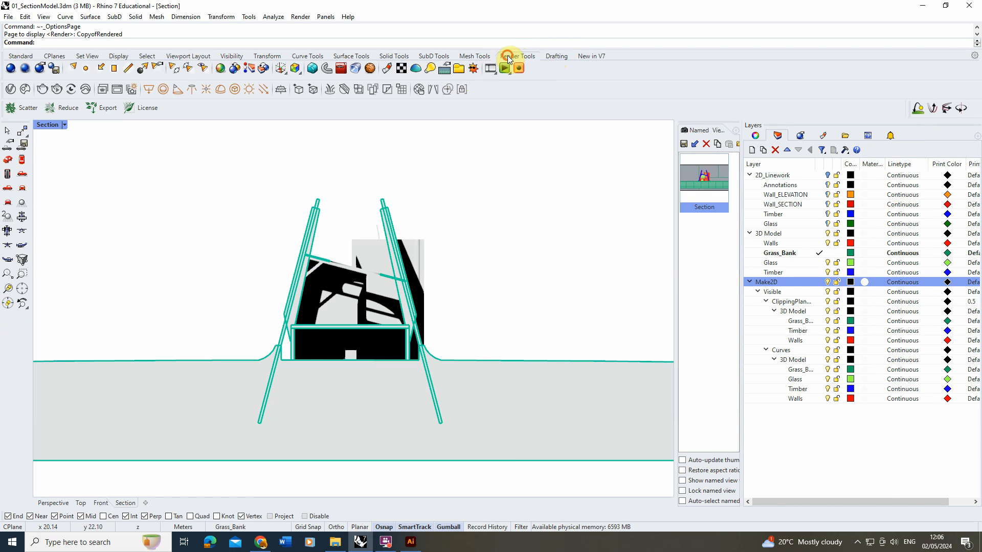
click(474, 70)
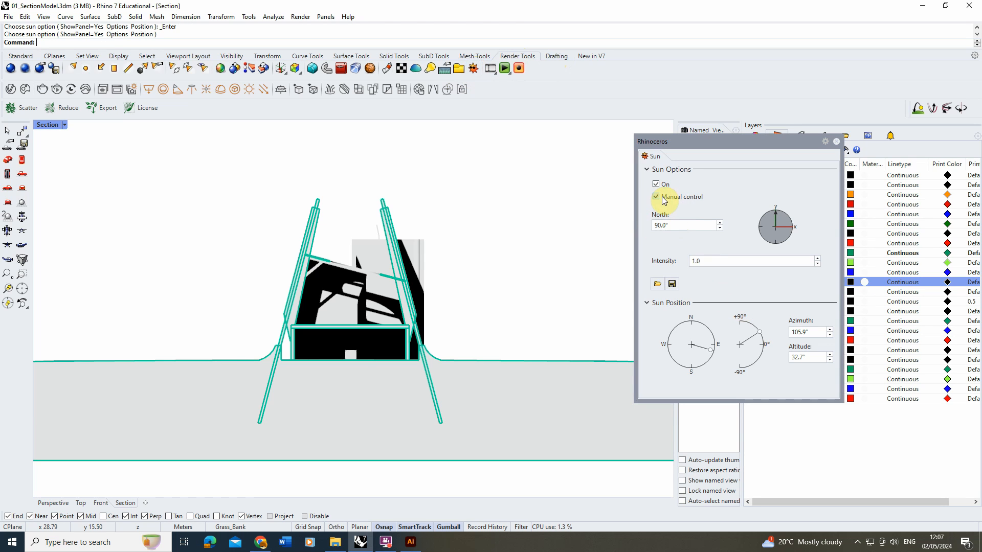
drag(759, 336, 762, 336)
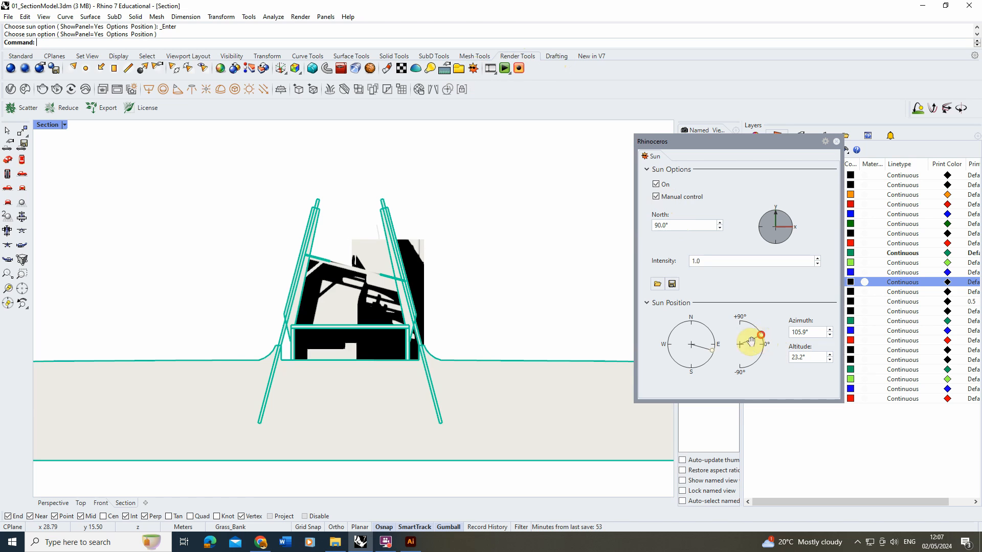
mouse_move(707, 353)
mouse_down()
mouse_move(698, 338)
mouse_move(706, 331)
mouse_move(706, 352)
mouse_up()
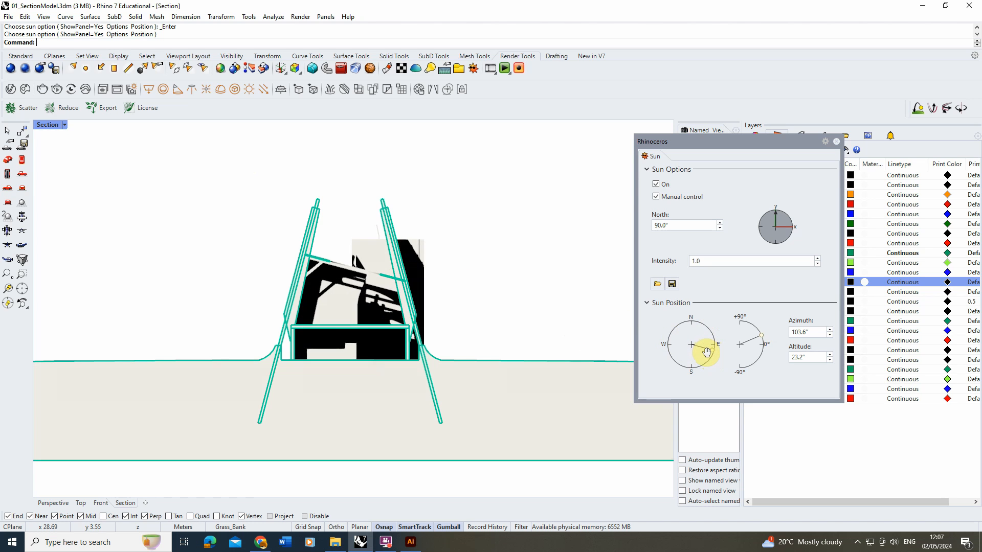
click(841, 143)
- Set up a capture to file of the Section view, 4000 pixels wide with locked aspect ratio and no transparent background
click(65, 125)
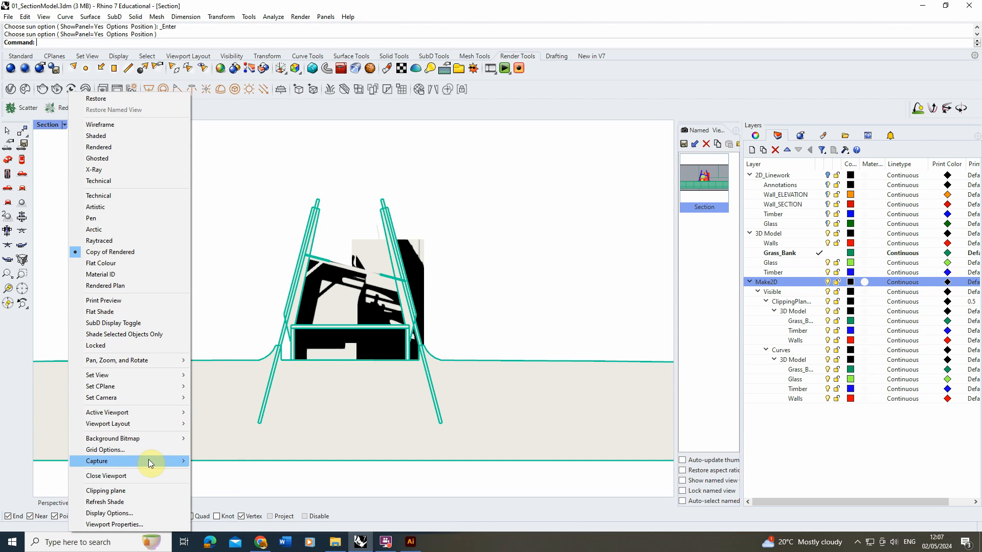
mouse_move(149, 459)
click(239, 470)
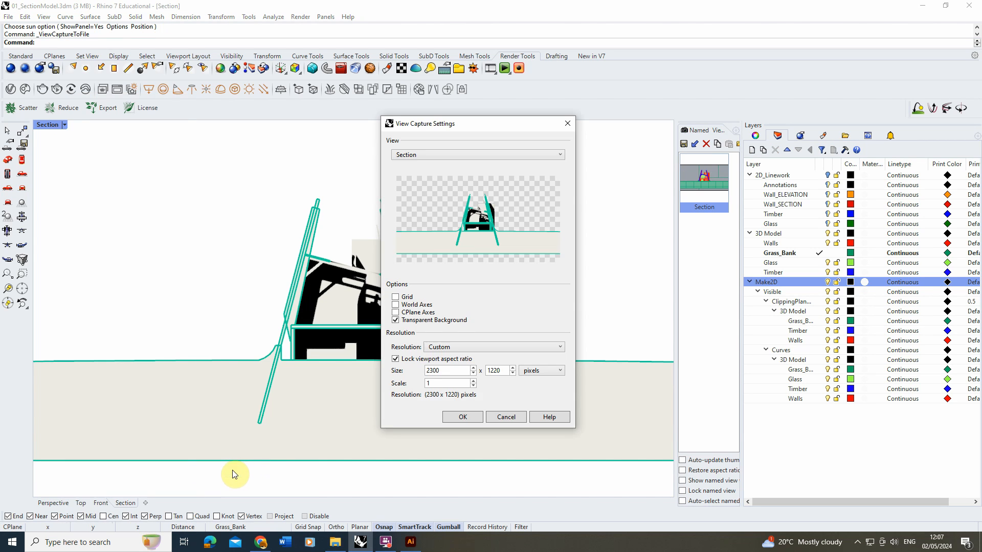
click(452, 346)
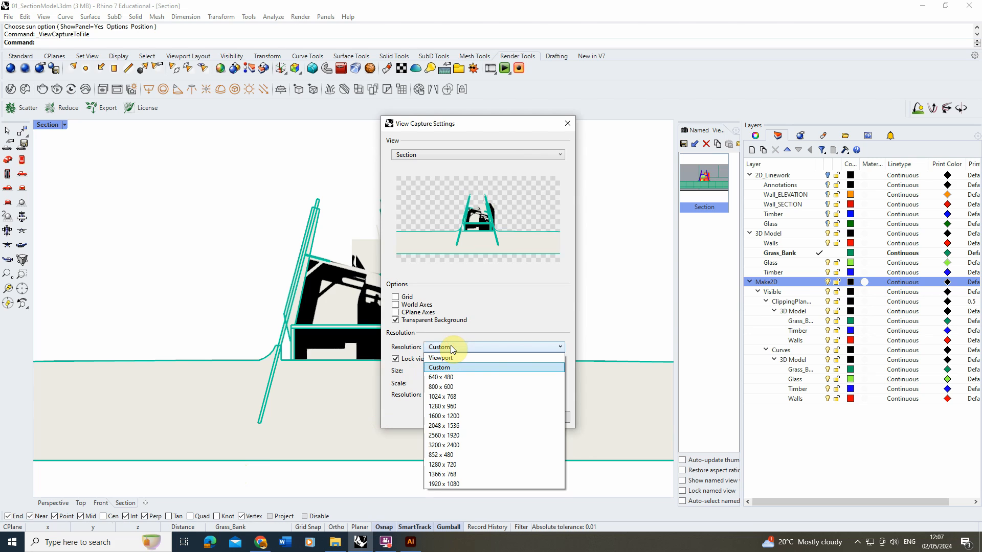
click(452, 348)
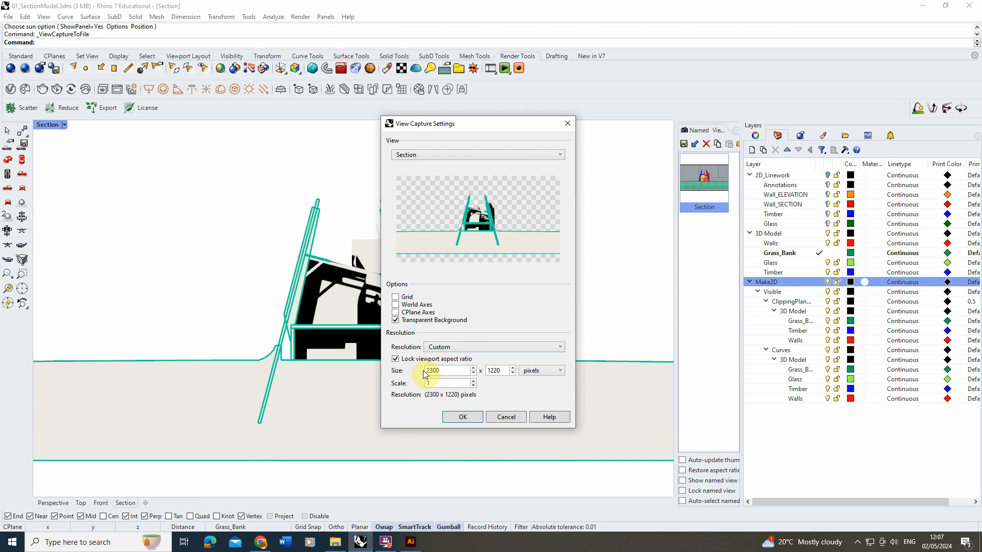
click(439, 371)
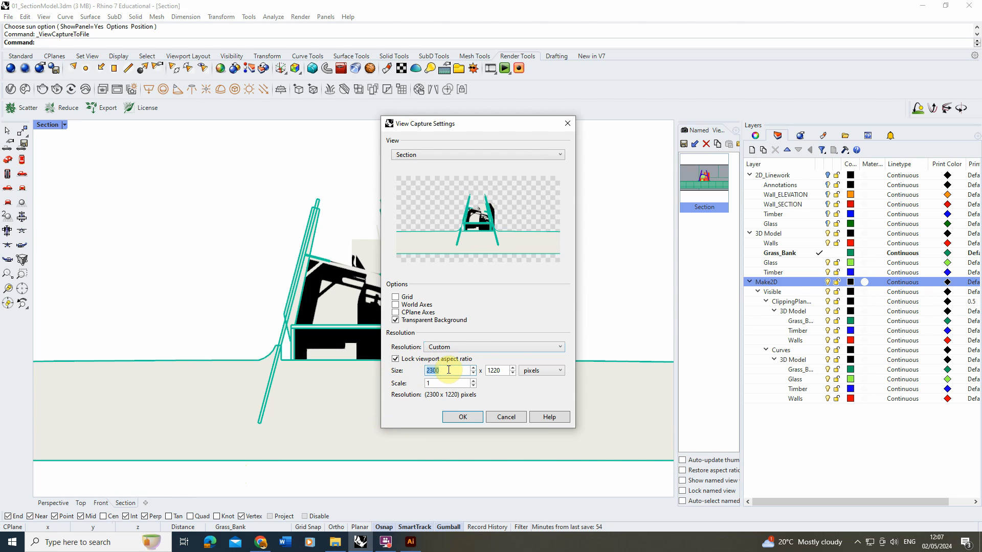
text(4000)
click(501, 371)
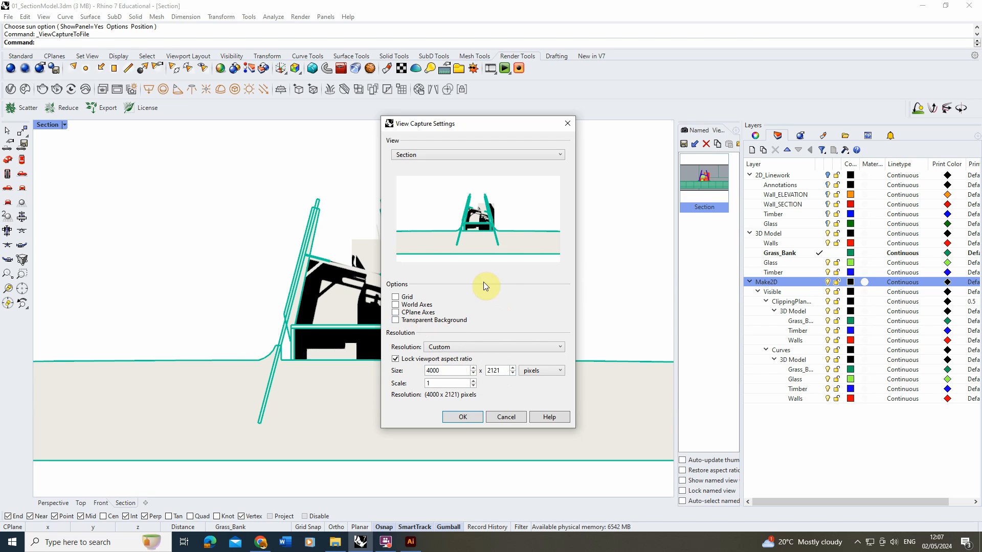
click(463, 417)
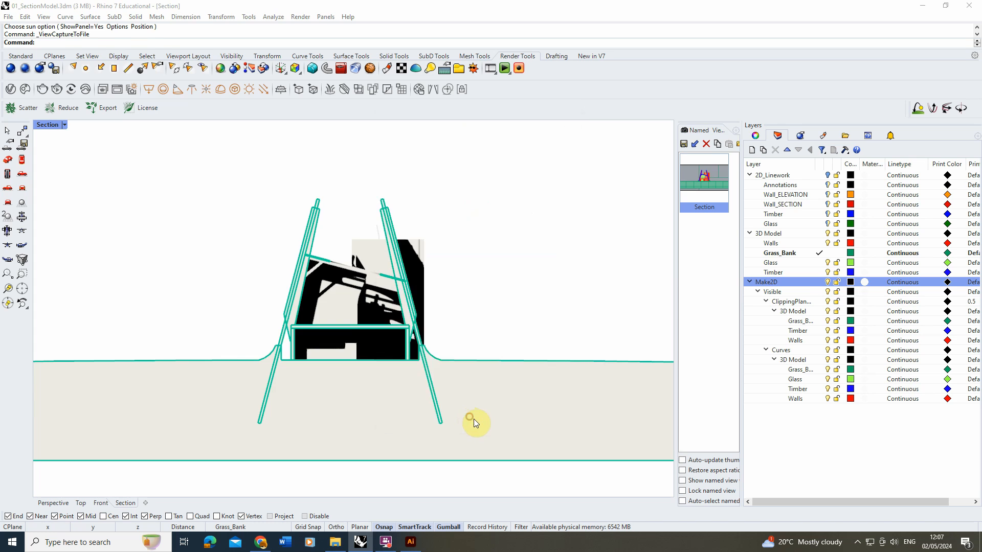
- Save the Section view capture as a JPEG in the 081_Section folder, keeping the suggested file name
click(411, 115)
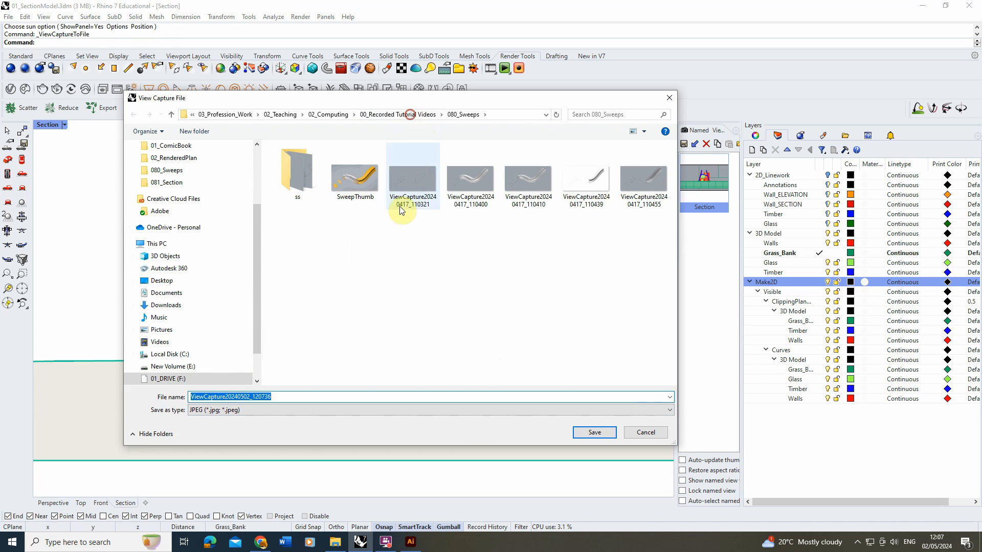
scroll(342, 317, down, 19)
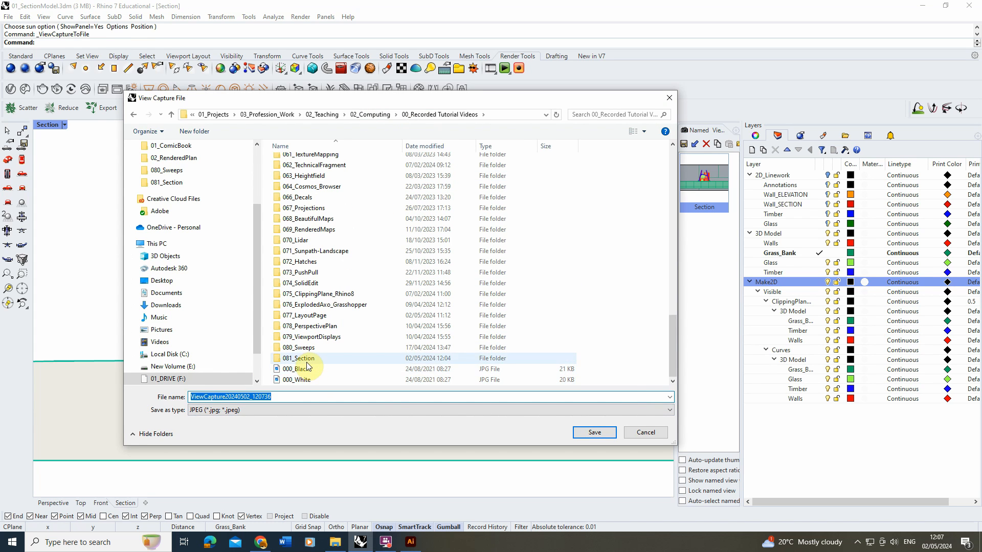
double_click(303, 359)
click(593, 433)
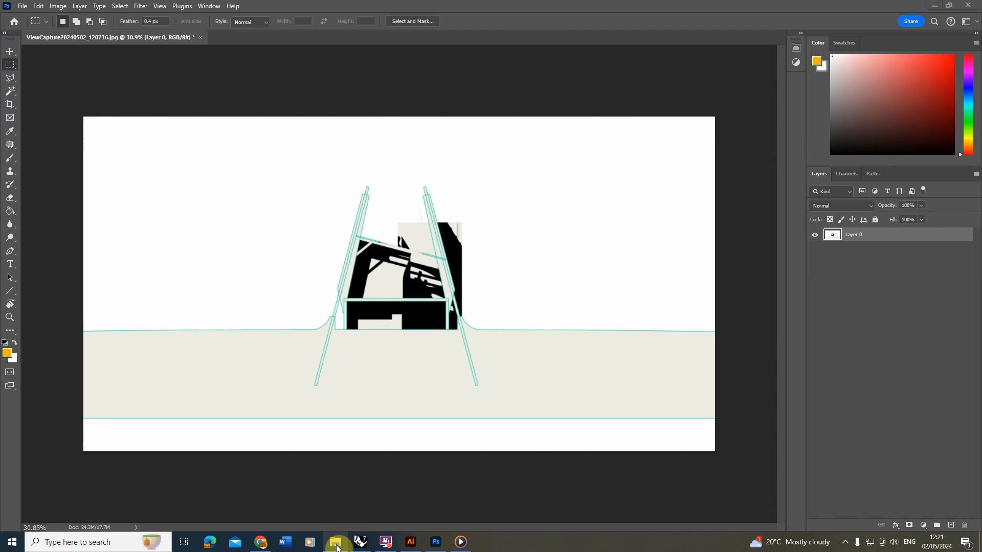
- Place the Section [Converted]-01 image into the view capture document in Photoshop and scale it about its centre to about 211.5%
click(336, 543)
click(369, 262)
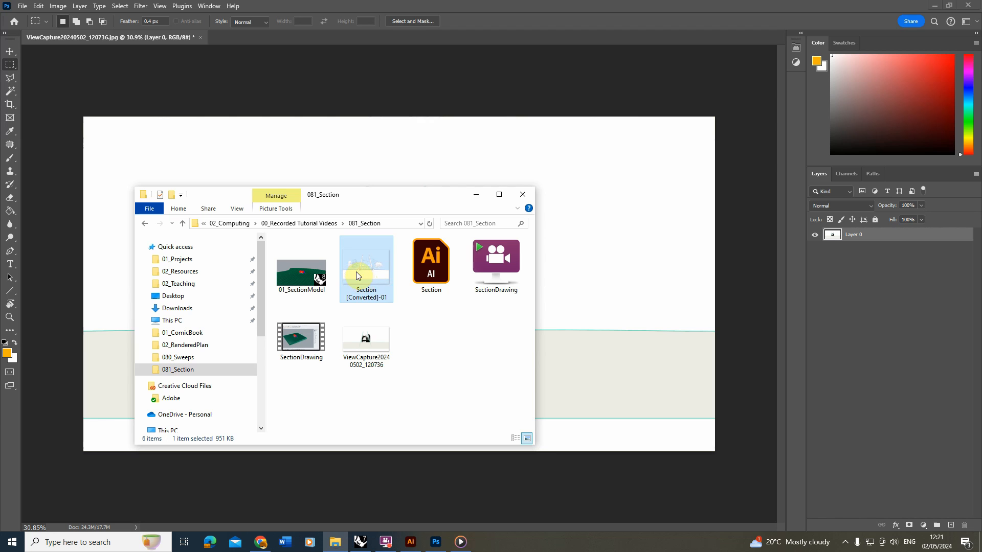
drag(359, 275, 438, 190)
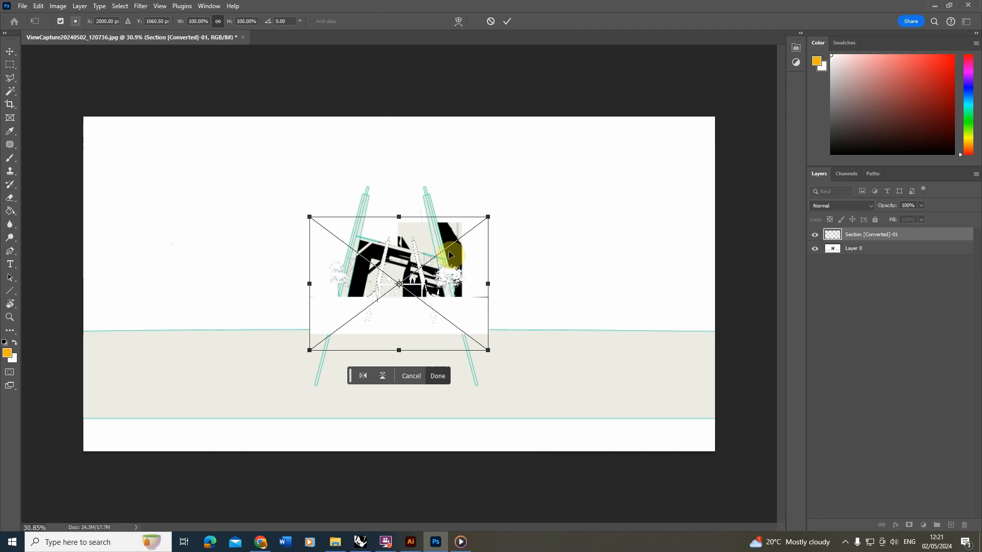
alt+scroll(381, 245, up, 3)
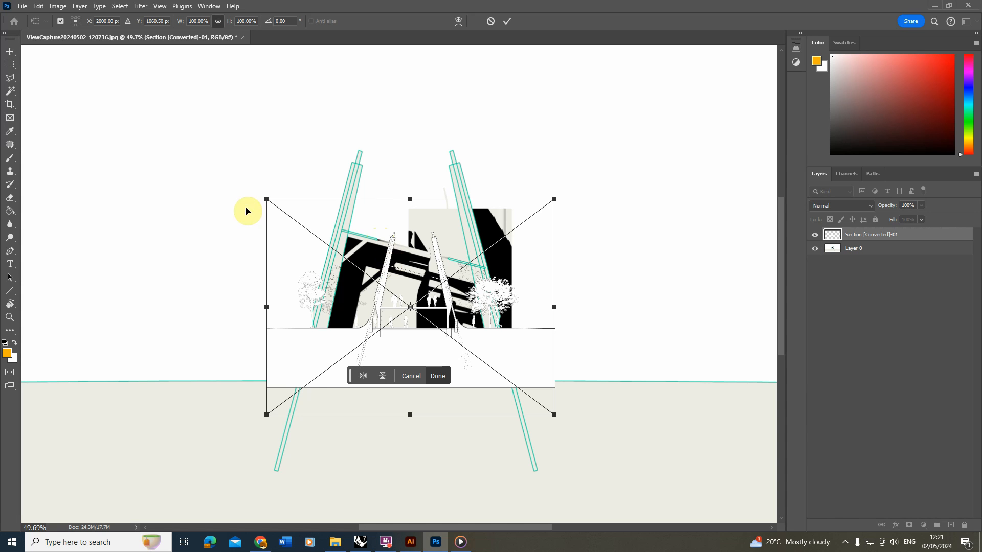
alt+drag(265, 199, 90, 103)
scroll(347, 115, up, 1)
scroll(348, 117, up, 1)
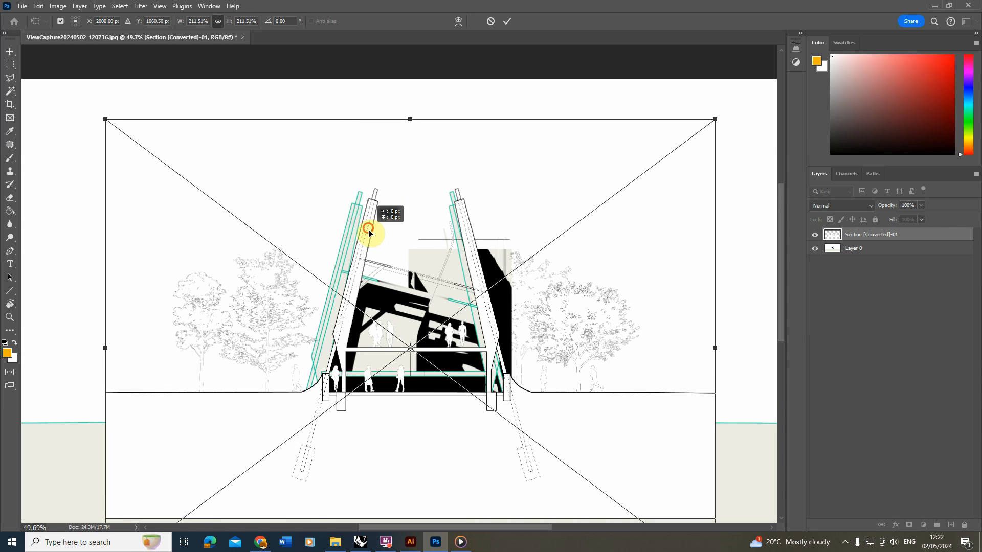
- Move the placed linework so the tip of its left mast meets the rendered left mast's tip, and apply the transform
alt+scroll(372, 228, up, 5)
alt+scroll(381, 190, up, 2)
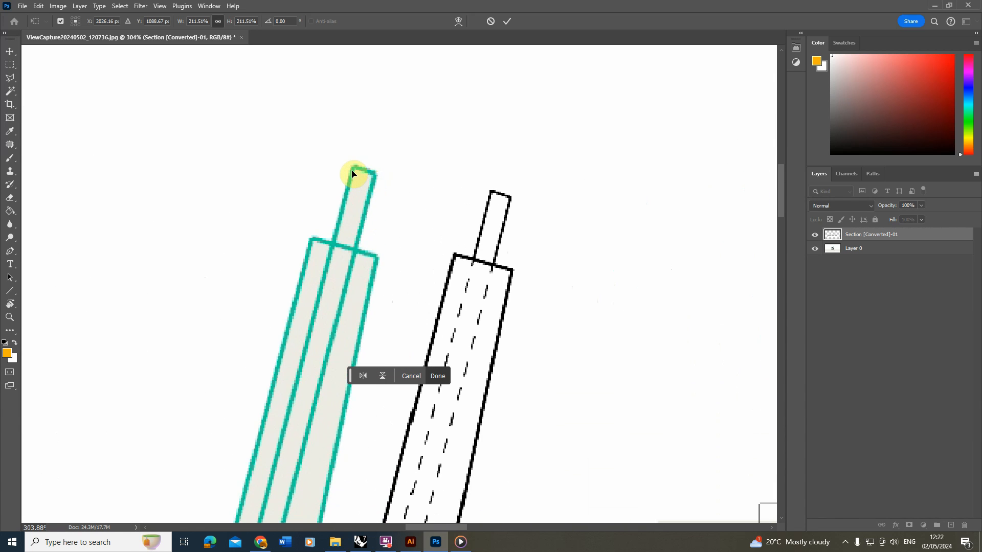
mouse_move(498, 192)
mouse_down()
mouse_move(407, 191)
mouse_move(362, 177)
mouse_up()
alt+scroll(346, 143, up, 5)
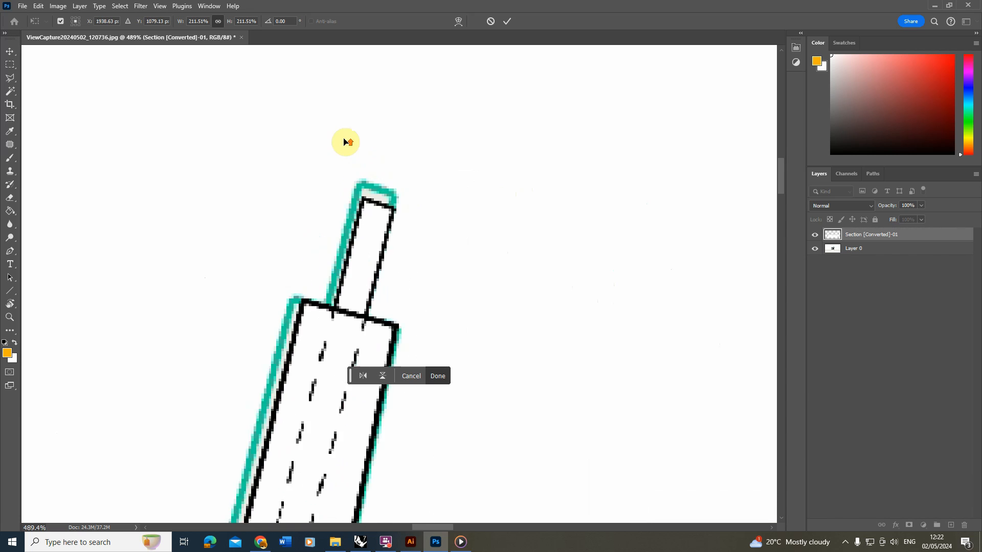
drag(375, 228, 369, 194)
alt+scroll(368, 191, down, 10)
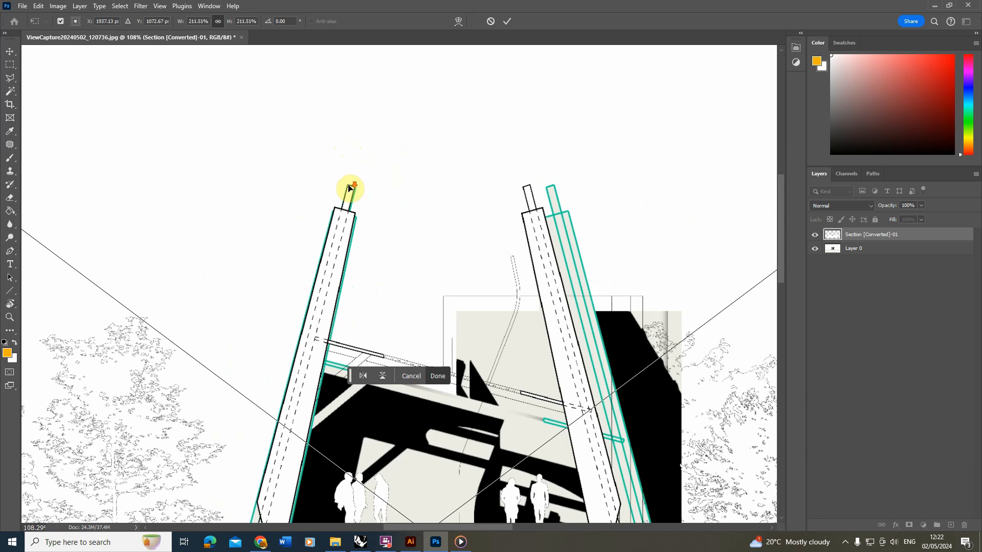
alt+scroll(428, 417, down, 4)
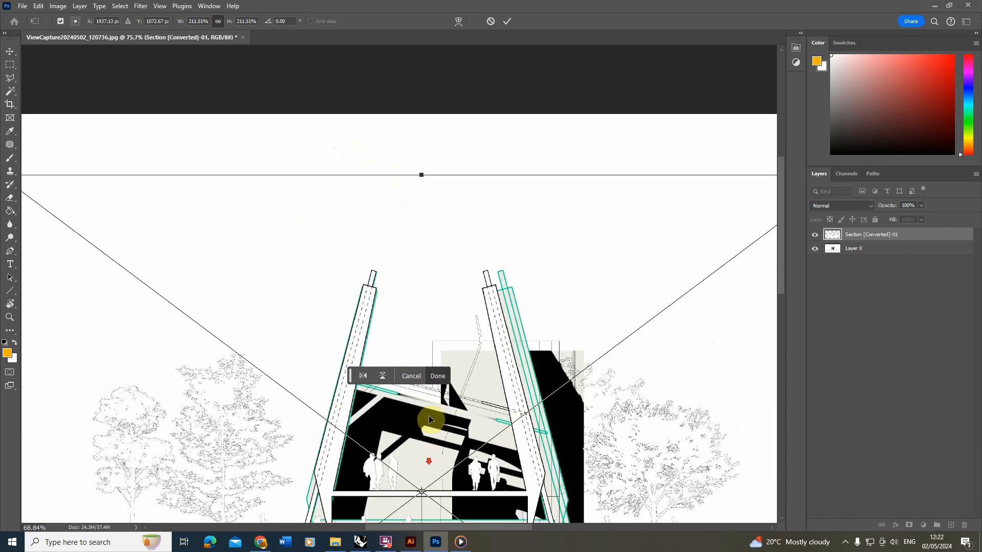
alt+scroll(515, 228, down, 2)
alt+scroll(432, 298, up, 1)
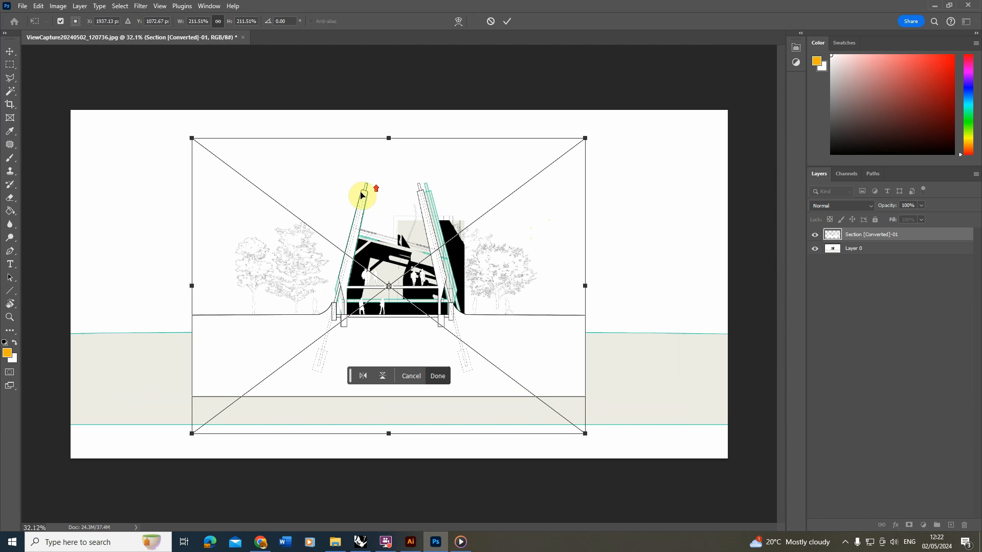
click(10, 64)
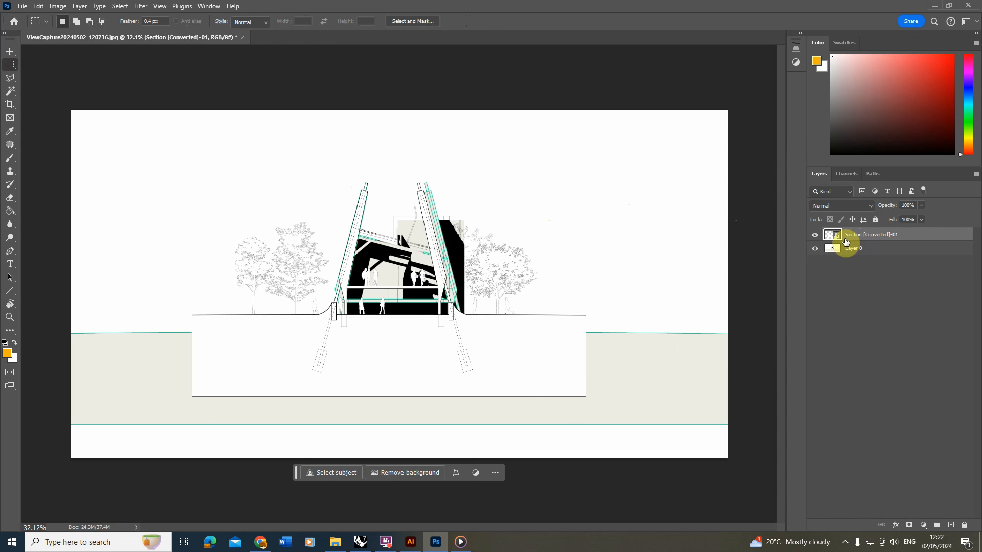
- Start a free transform of the linework layer and put its reference point on the top corner of the left mast
key(ctrl+t)
alt+scroll(376, 185, up, 1)
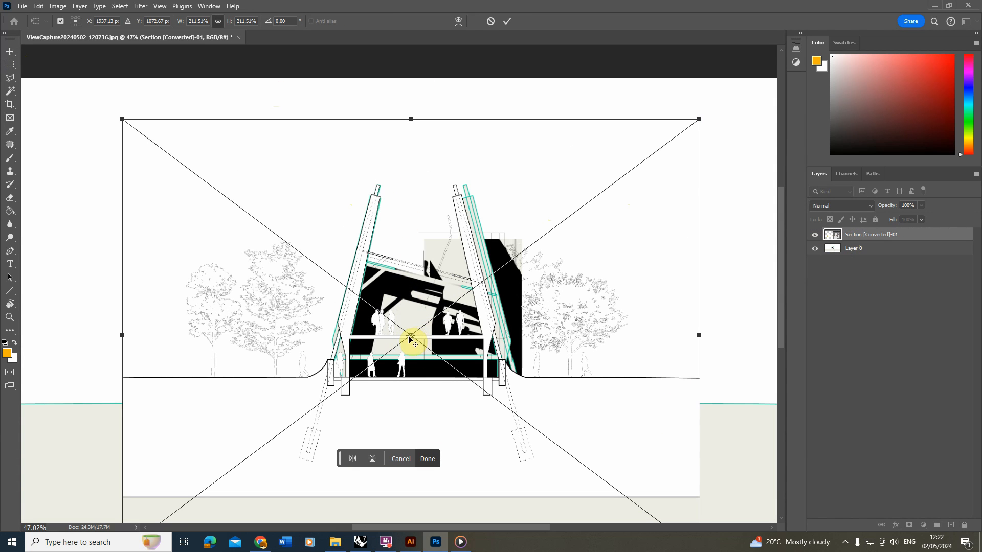
drag(411, 339, 373, 209)
alt+scroll(384, 186, up, 5)
alt+scroll(383, 186, up, 3)
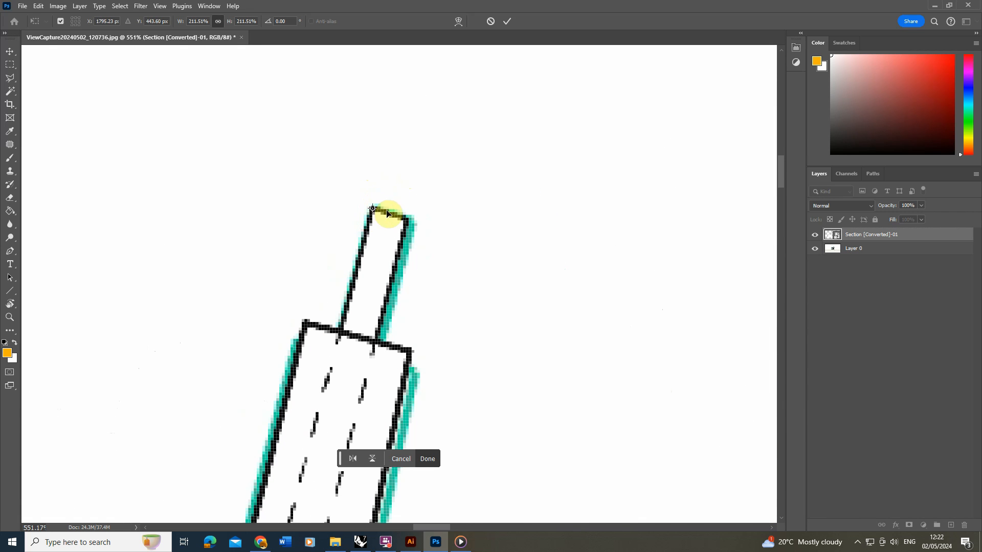
alt+scroll(368, 211, up, 3)
alt+scroll(366, 210, down, 10)
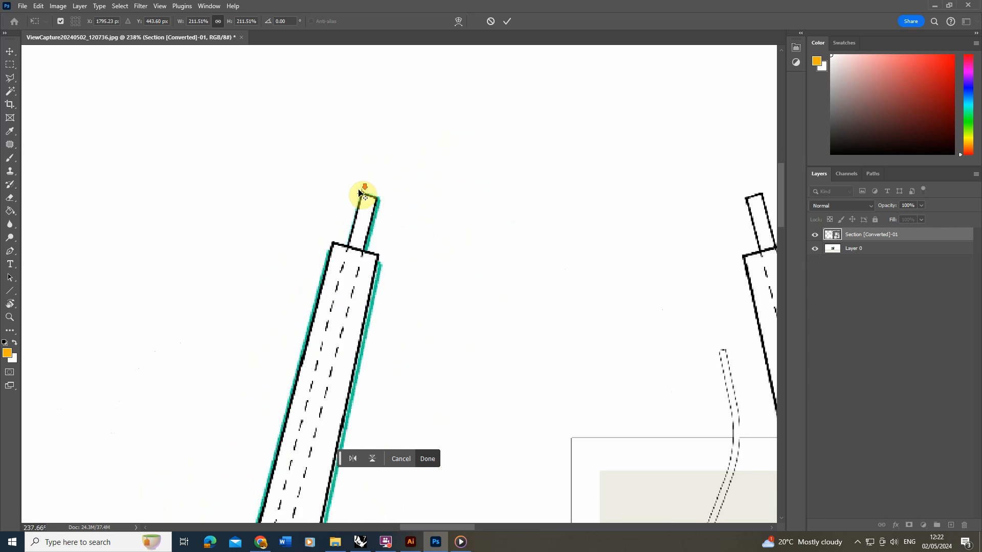
alt+scroll(250, 193, down, 3)
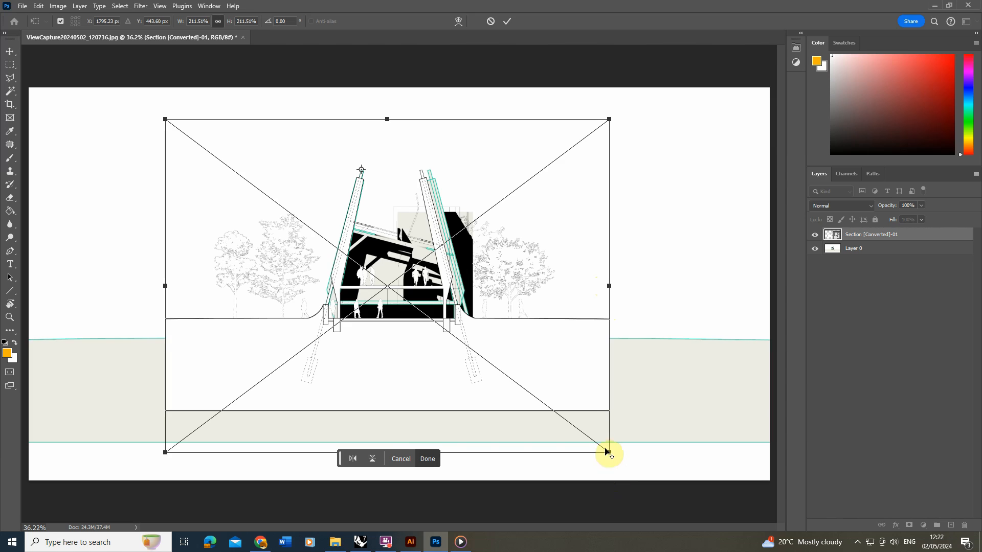
- Scale the linework about the mast-tip reference point to about 239.6% so its ground line matches the render, and apply the transform
alt+drag(609, 454, 652, 453)
alt+scroll(683, 375, up, 6)
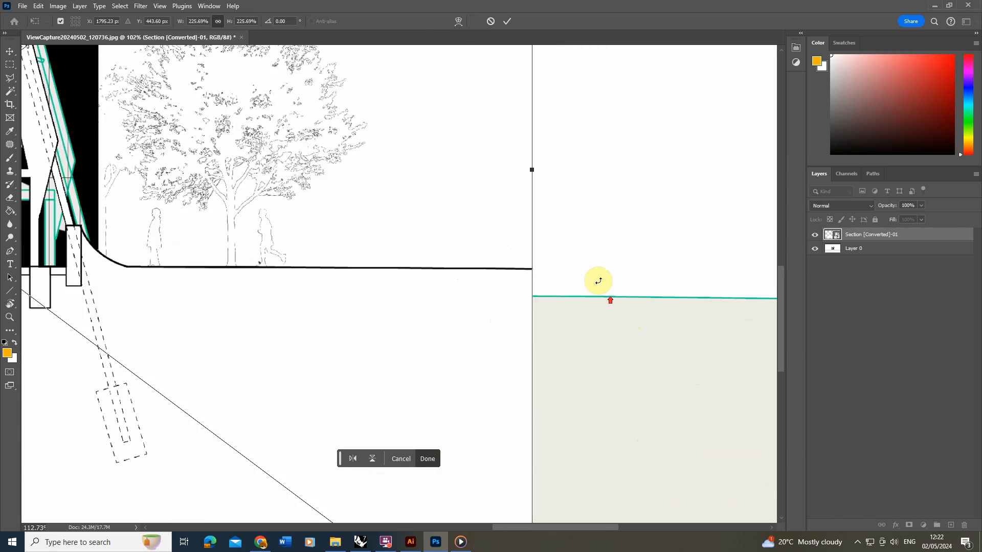
alt+drag(516, 145, 571, 166)
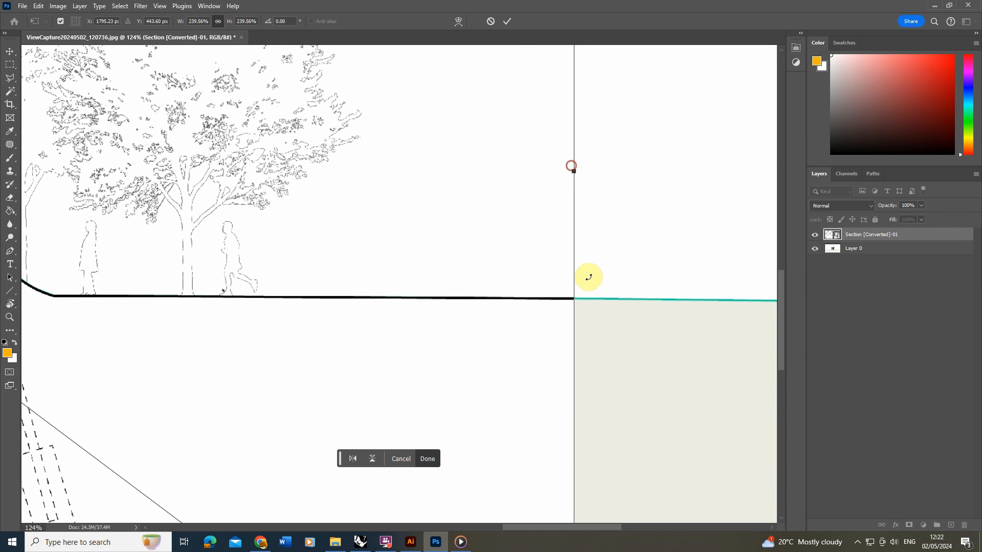
alt+scroll(649, 324, down, 6)
alt+scroll(376, 195, up, 2)
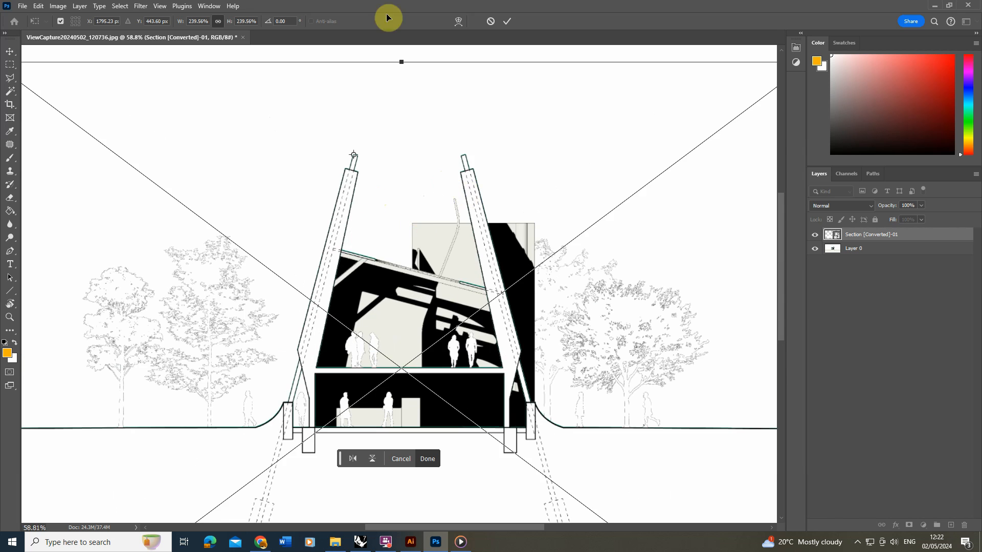
alt+scroll(290, 258, down, 1)
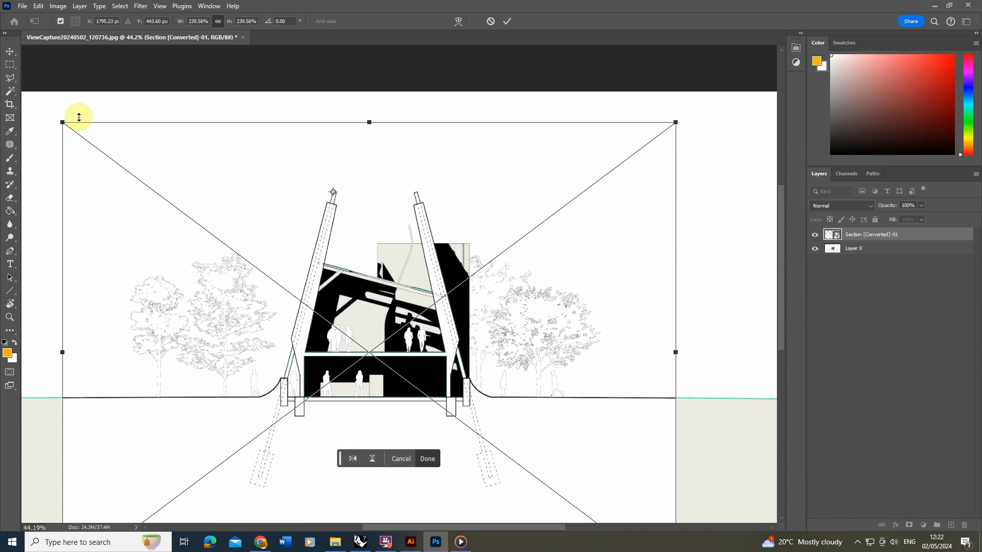
click(9, 64)
- Hide the linework layer, add a default Black & White adjustment above Layer 0, and show the linework again
alt+scroll(437, 310, up, 5)
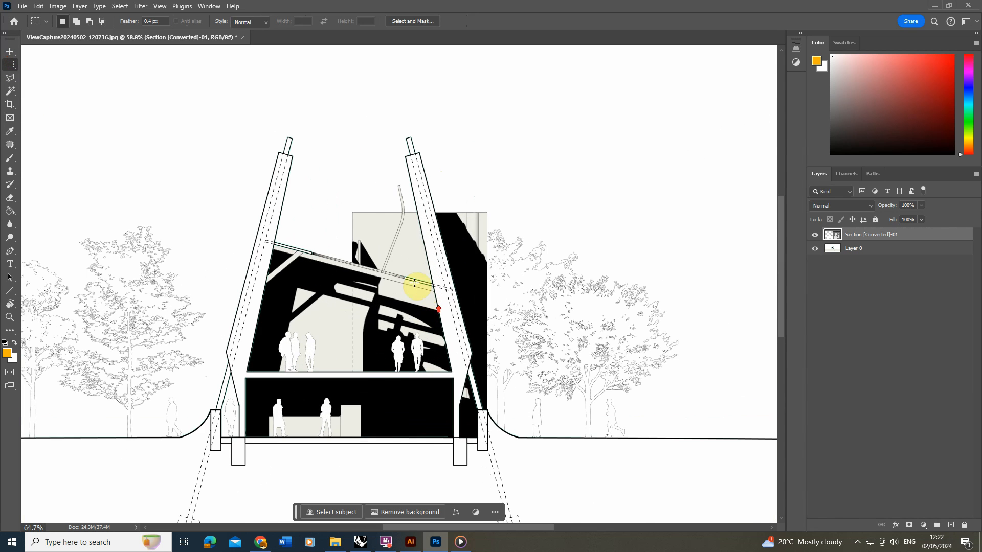
click(815, 235)
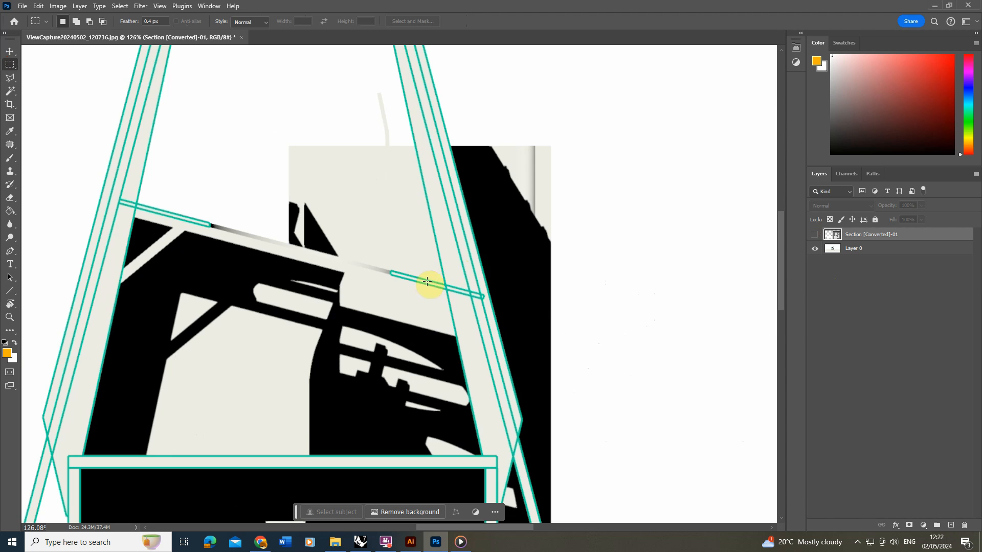
click(890, 249)
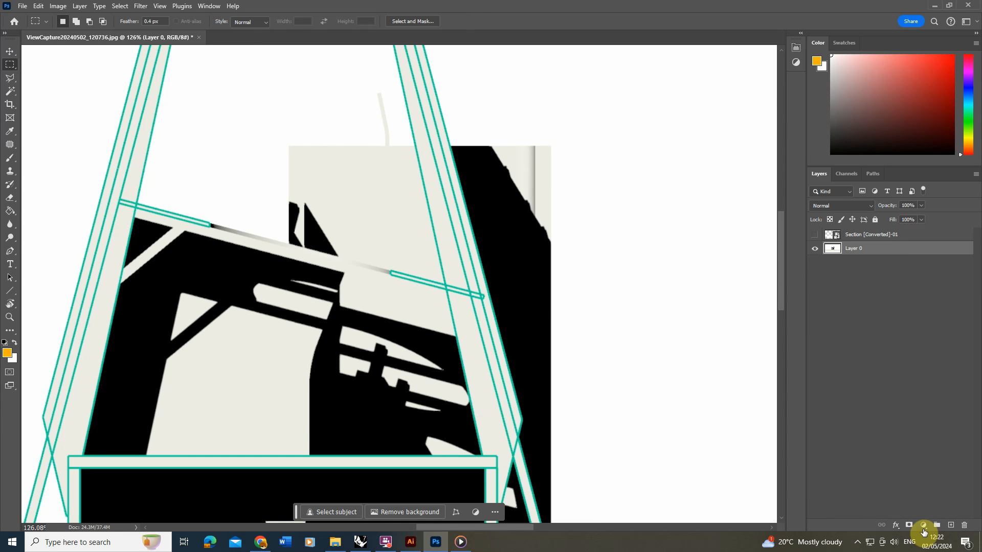
click(924, 527)
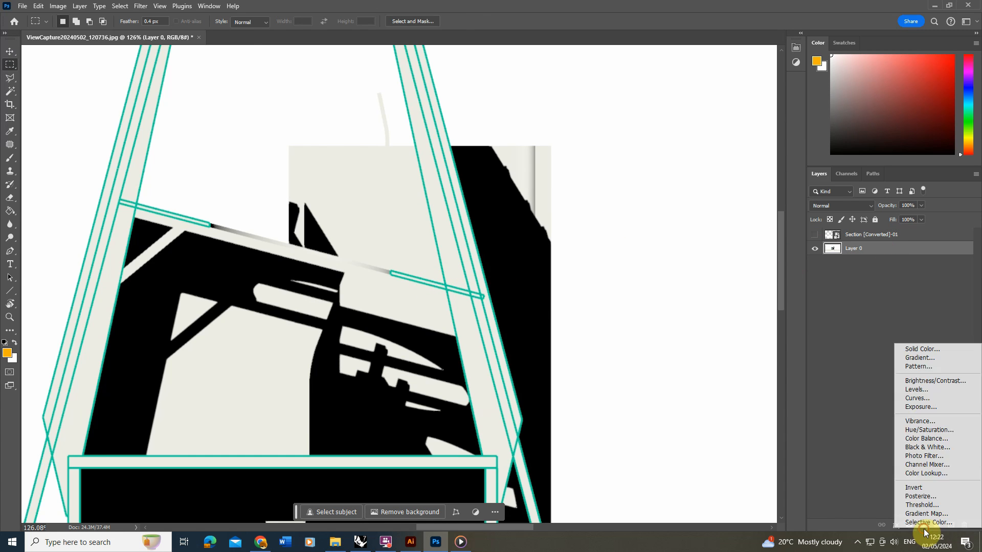
click(927, 448)
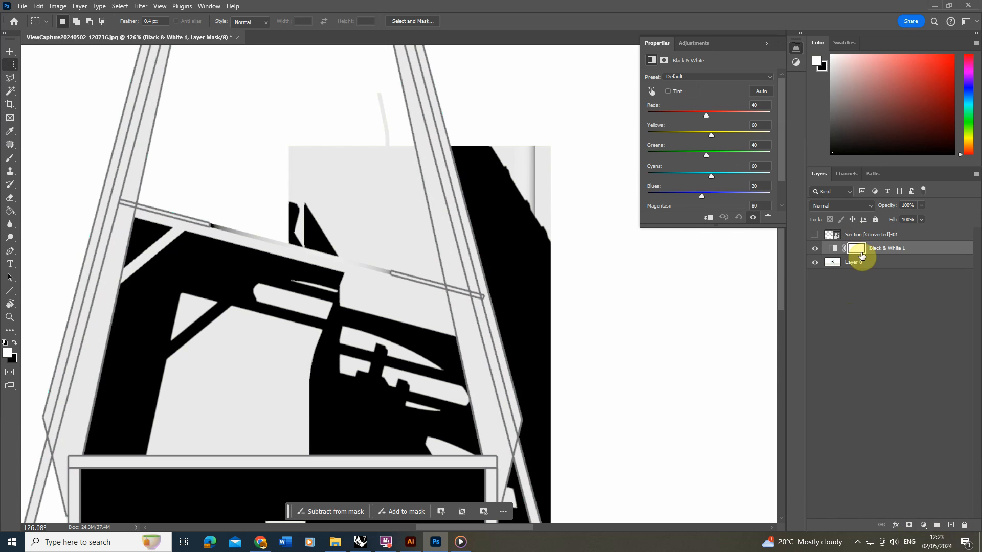
click(814, 235)
alt+scroll(284, 286, down, 8)
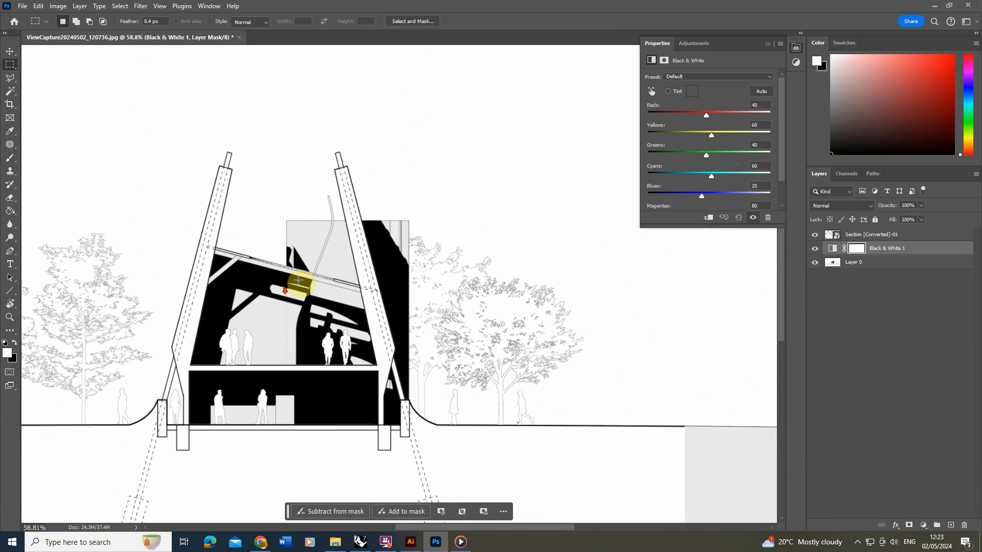
alt+scroll(372, 224, down, 2)
alt+scroll(205, 402, up, 5)
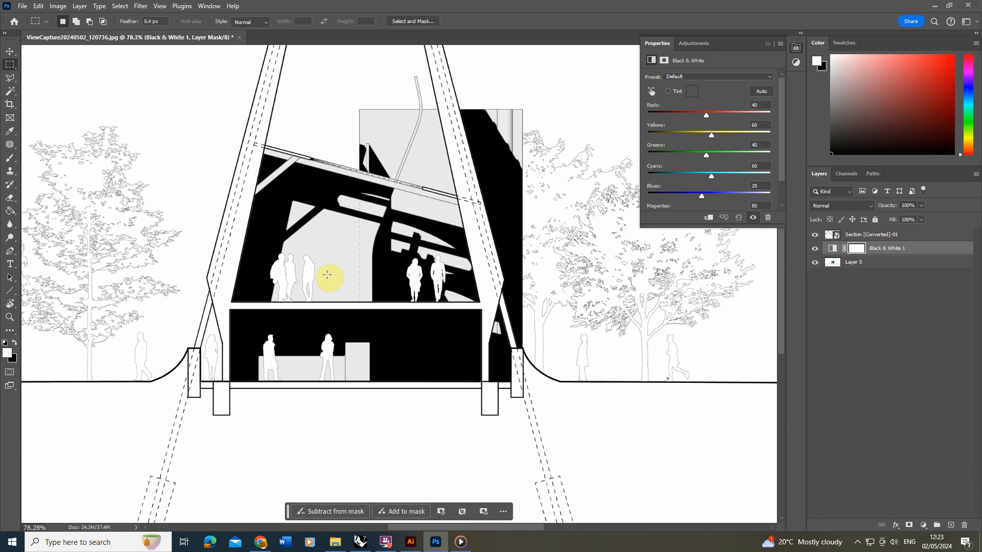
alt+scroll(327, 274, down, 2)
alt+scroll(327, 275, down, 1)
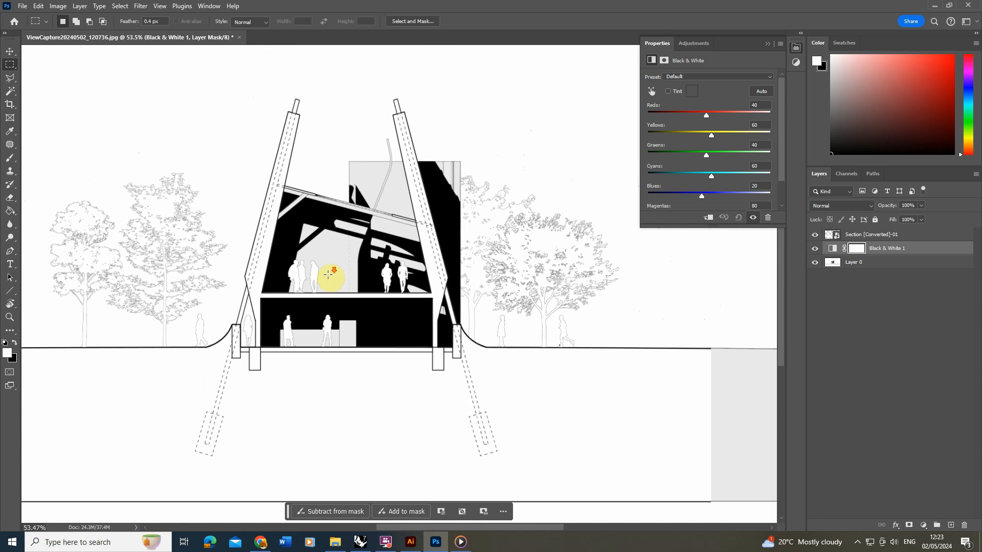
- Add a Brightness/Contrast adjustment directly above Layer 0 and set its brightness to 31
click(905, 264)
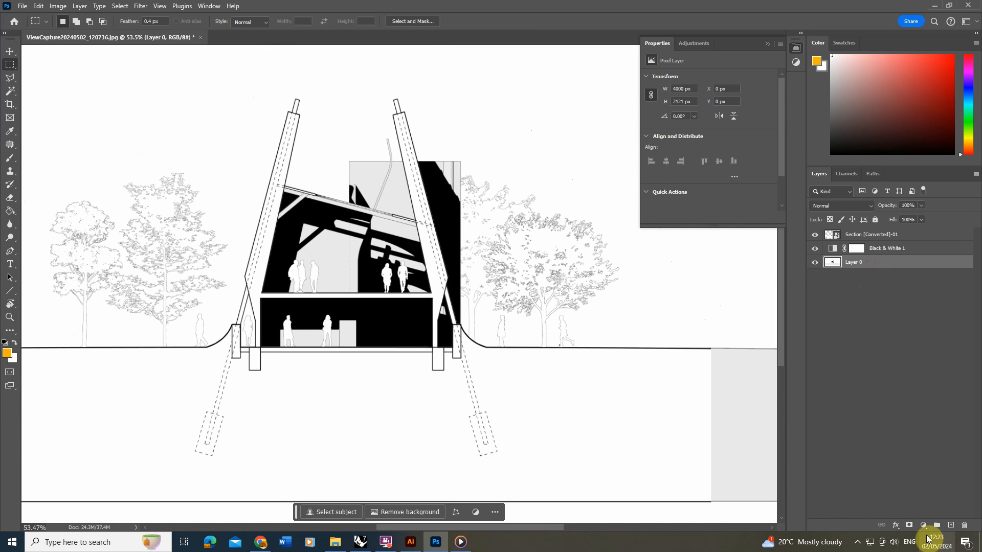
click(923, 525)
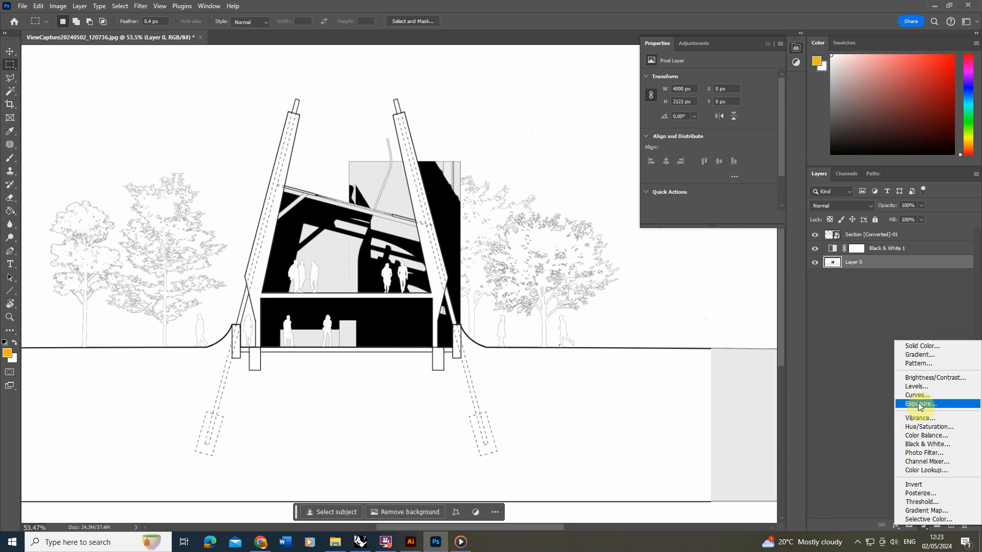
click(926, 379)
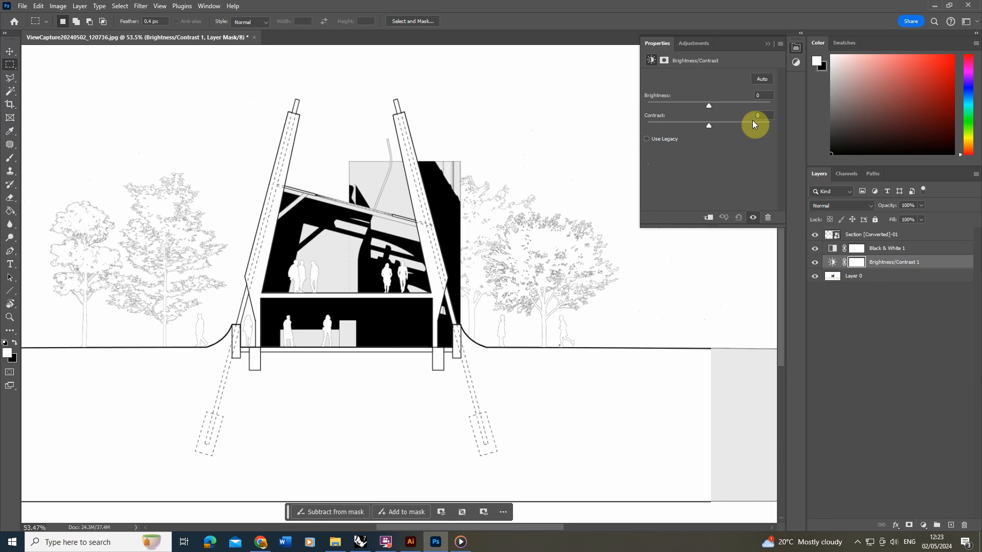
drag(710, 108, 747, 107)
key(ctrl+z)
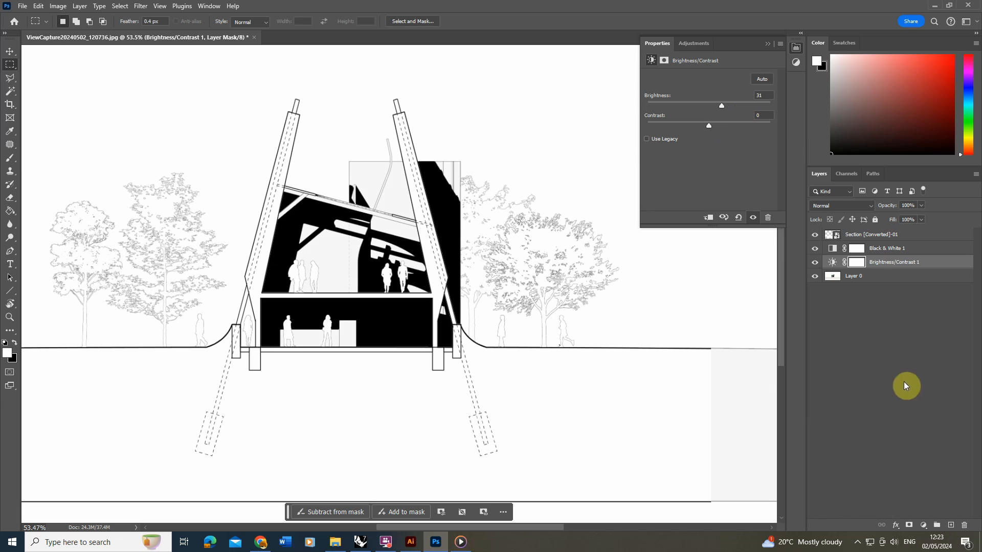
- Add a Hue/Saturation adjustment above the Brightness/Contrast layer and set its lightness to +34
click(928, 527)
click(918, 383)
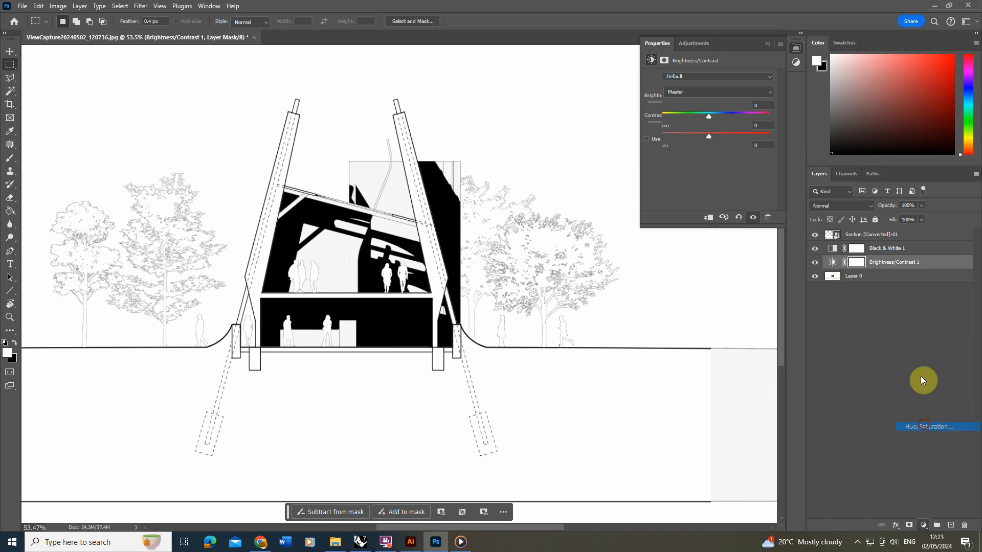
drag(710, 152, 729, 155)
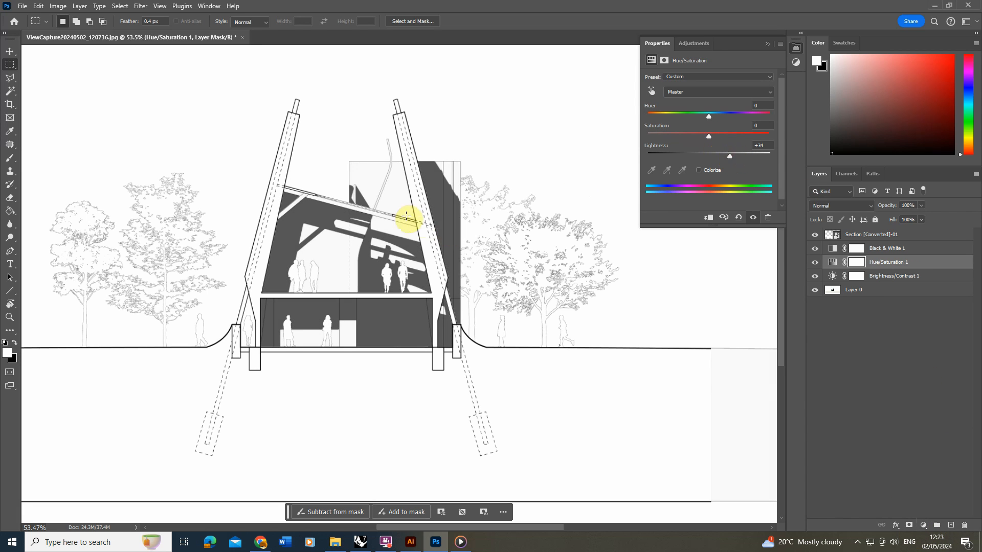
- Raise the Hue/Saturation layer's lightness to +82 so the shadows turn light grey
click(737, 154)
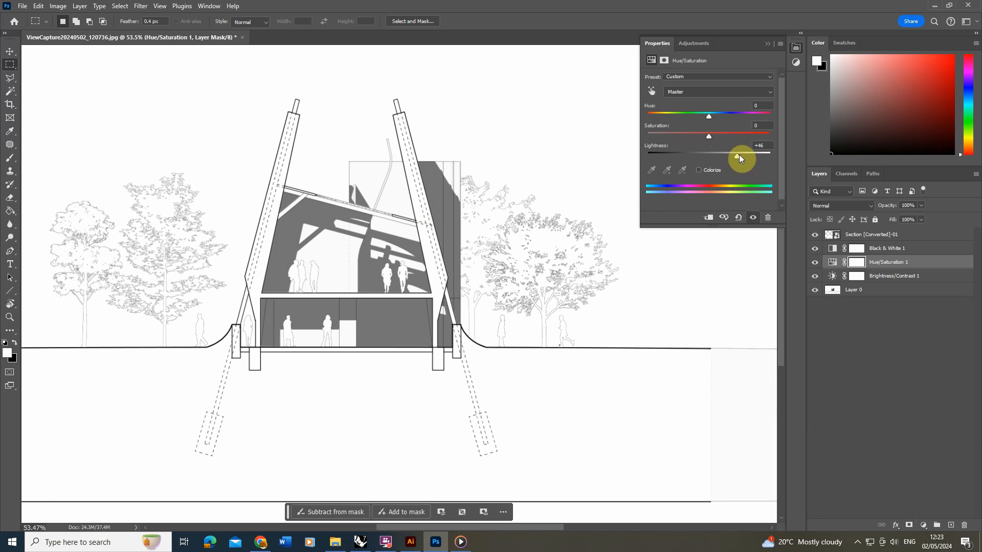
drag(739, 154, 746, 155)
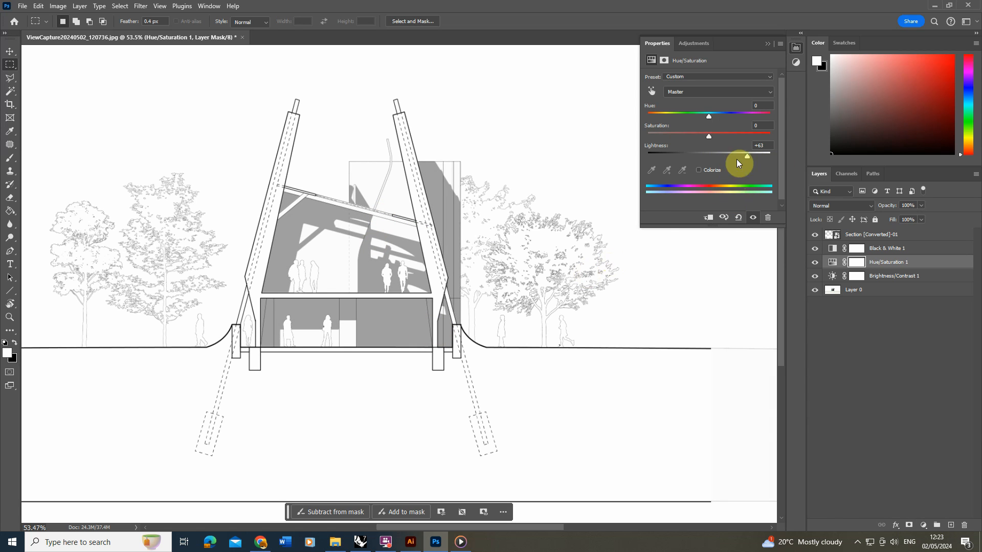
drag(753, 155, 759, 153)
alt+scroll(472, 211, down, 3)
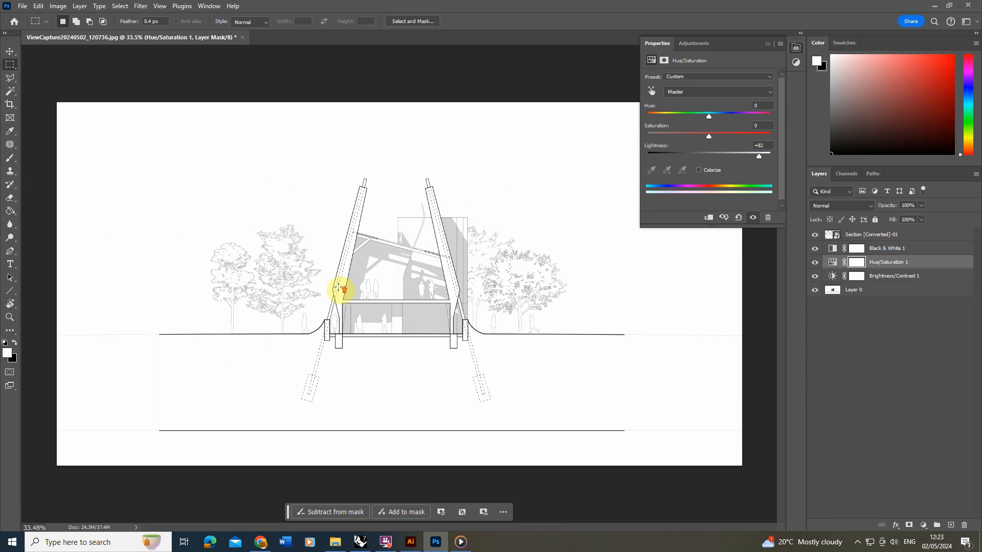
alt+scroll(411, 297, up, 4)
alt+scroll(272, 307, down, 4)
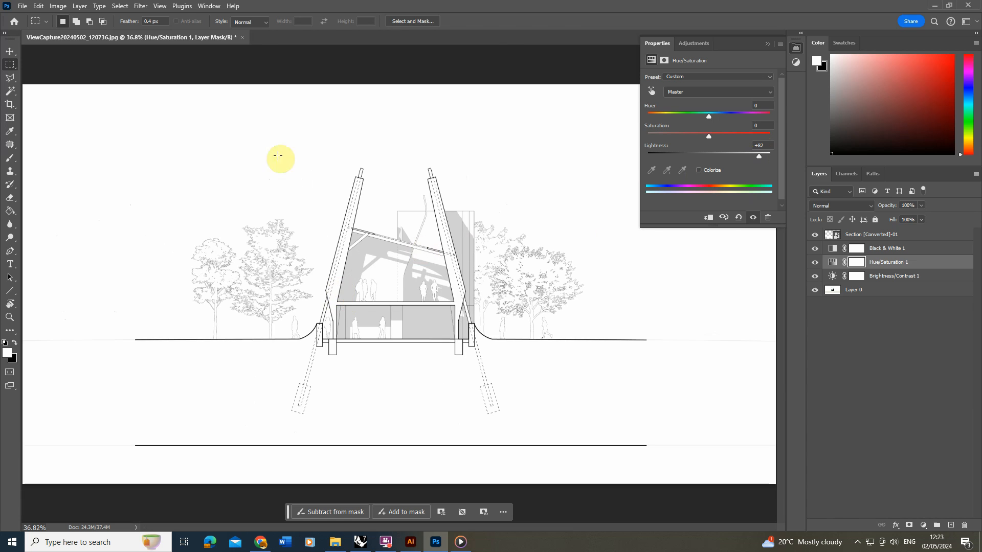
- Crop the canvas evenly about its centre to just inside the ends of the ground line and above the lower boundary line, and collapse the adjustment properties
click(9, 104)
alt+scroll(187, 219, down, 1)
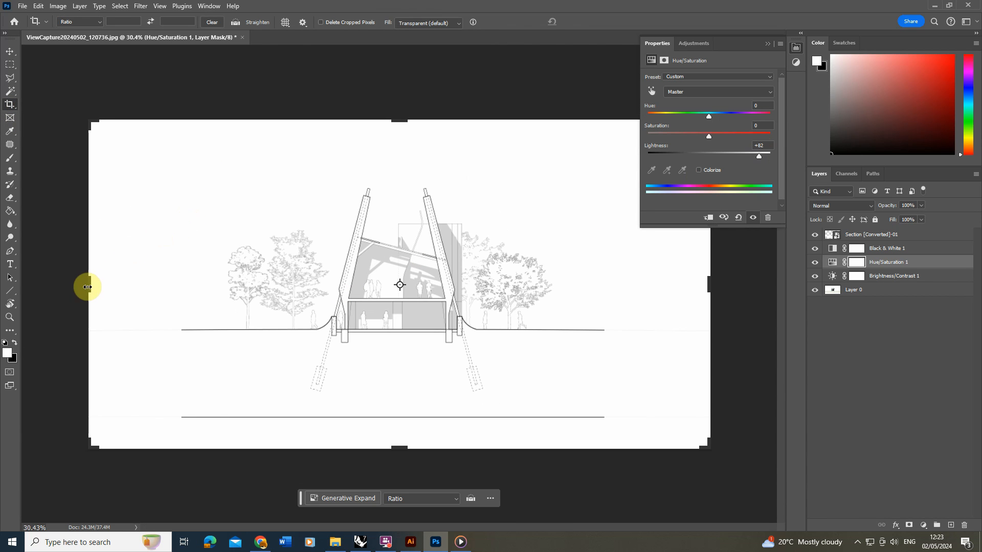
drag(86, 286, 200, 295)
alt+drag(399, 448, 399, 411)
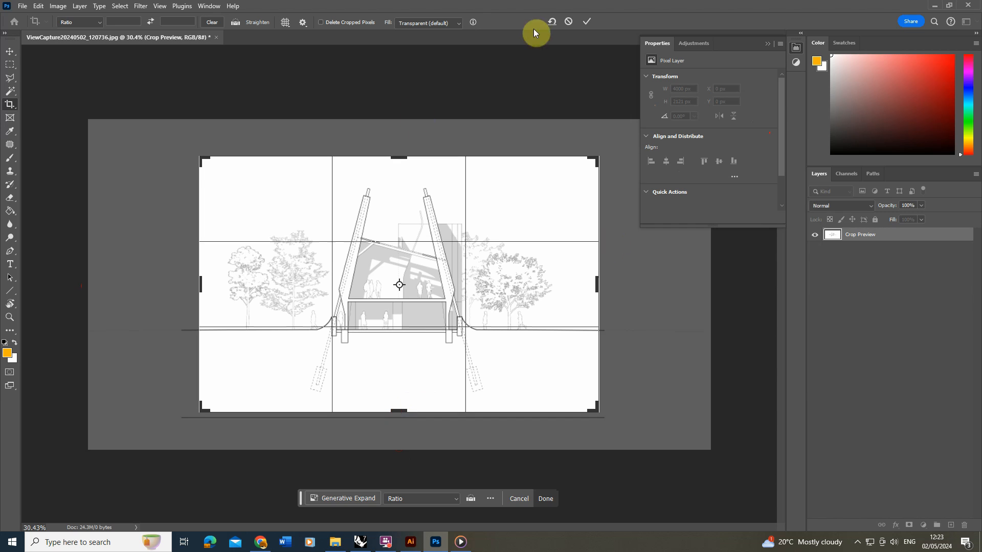
click(583, 22)
alt+scroll(394, 317, up, 3)
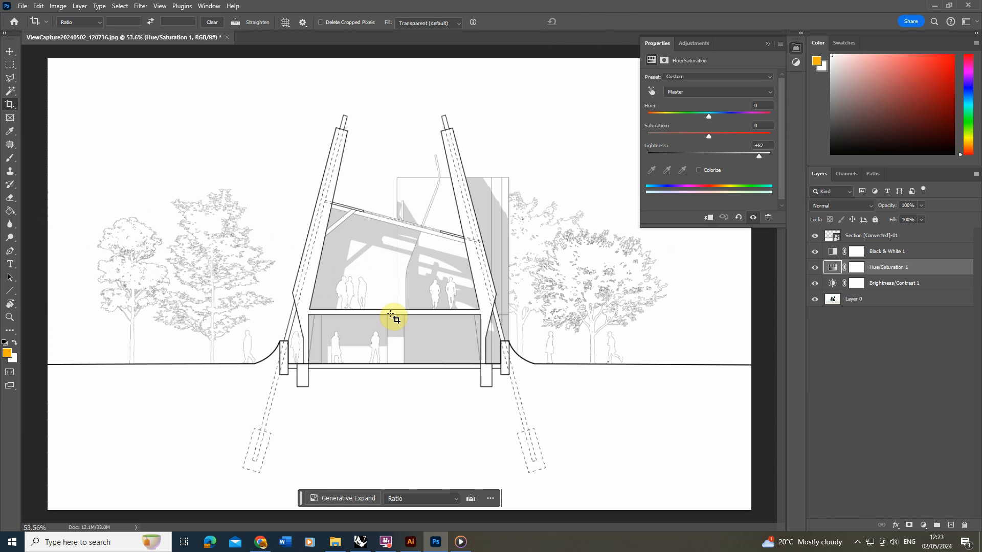
click(767, 44)
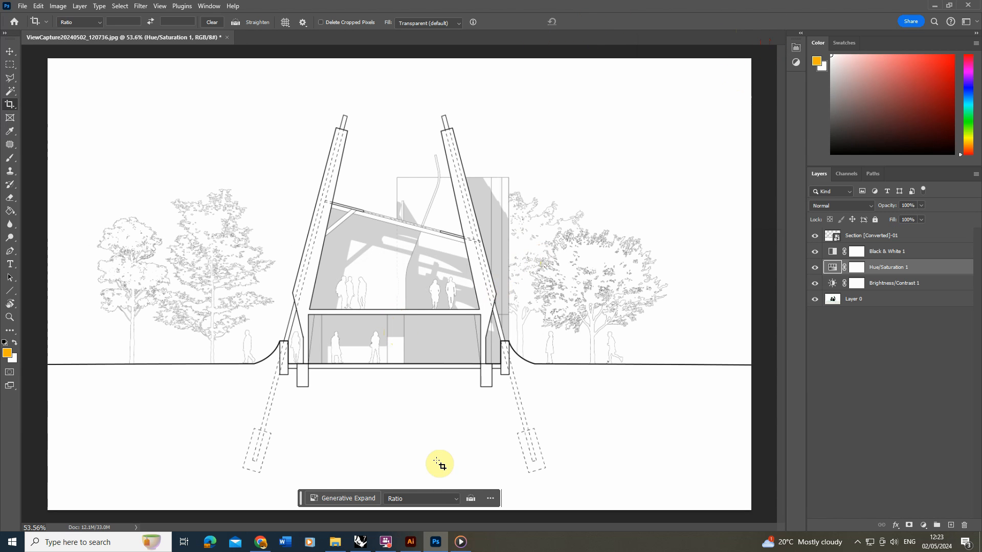